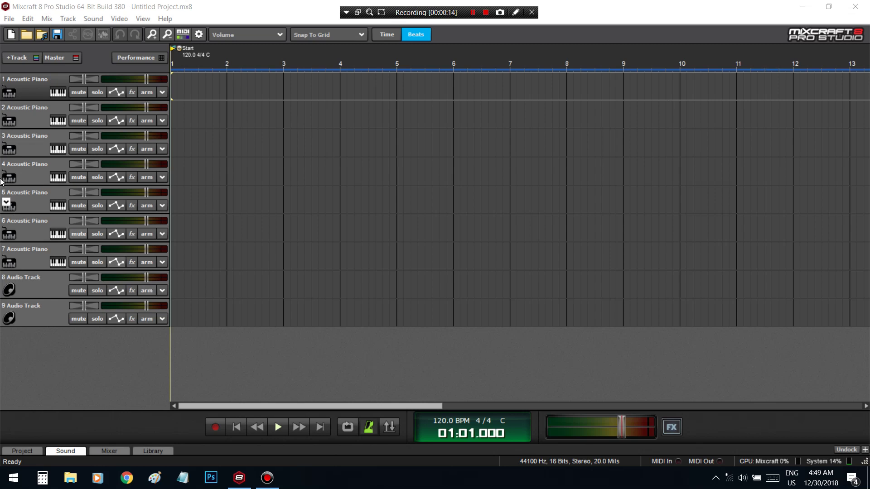
# Step: Load the VSTi instrument Deducktion_64 on track 1, open its editor and close the instrument selection window
pyautogui.click(58, 92)
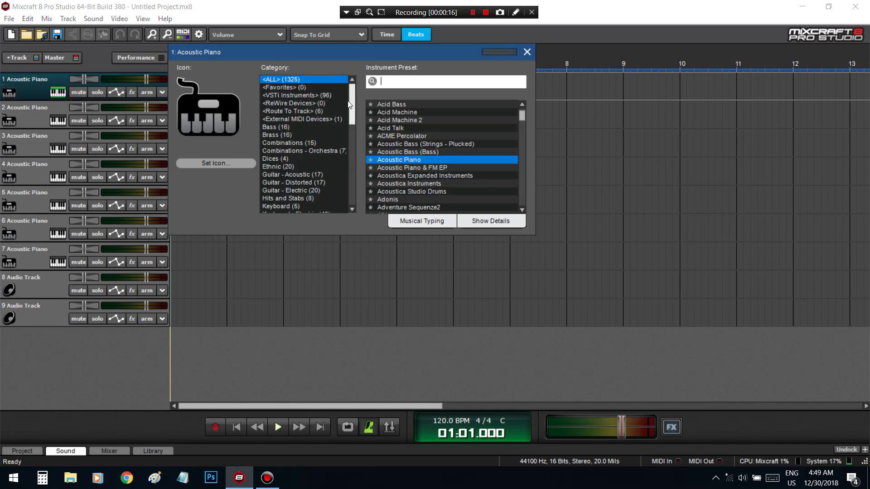
pyautogui.click(326, 95)
pyautogui.scroll(-4, 401, 154)
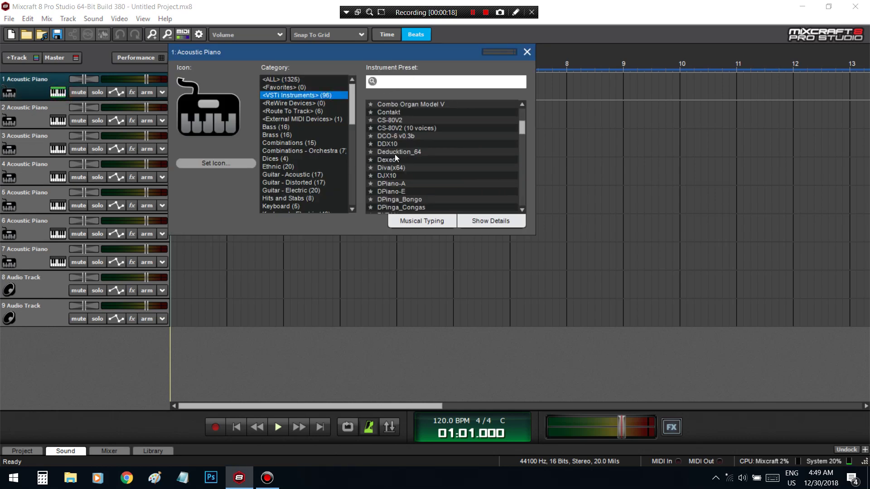
pyautogui.click(395, 154)
pyautogui.click(322, 292)
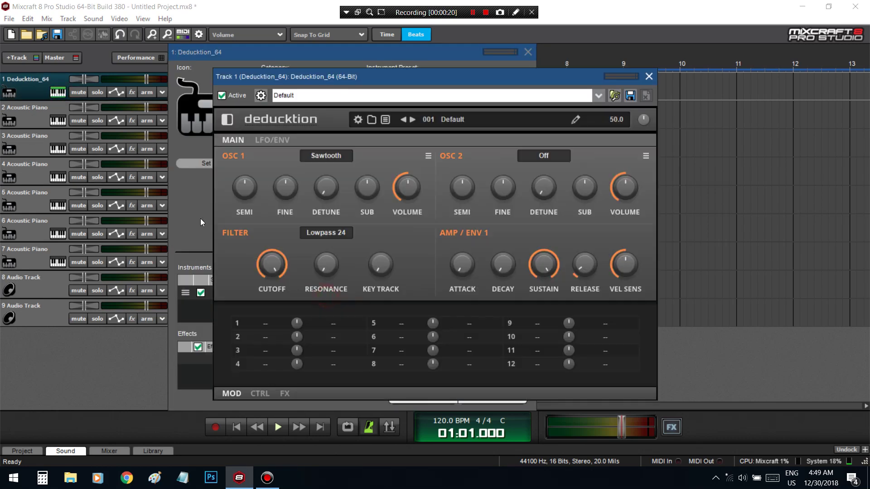
pyautogui.click(527, 51)
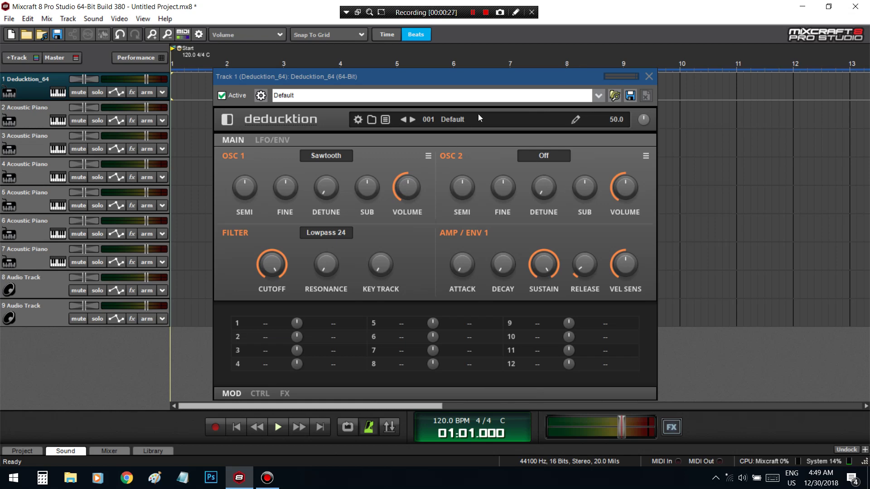
# Step: Load the user preset Cloud Pad in the Deducktion editor and close the editor
pyautogui.click(483, 95)
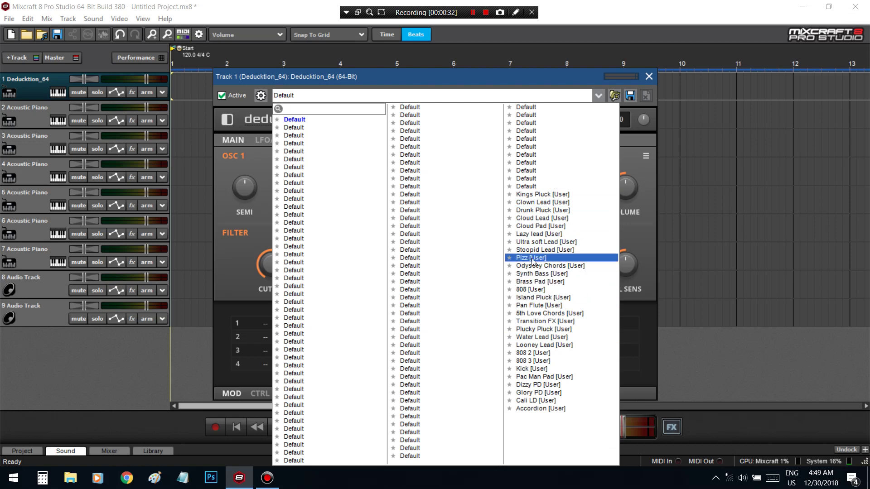
pyautogui.click(538, 226)
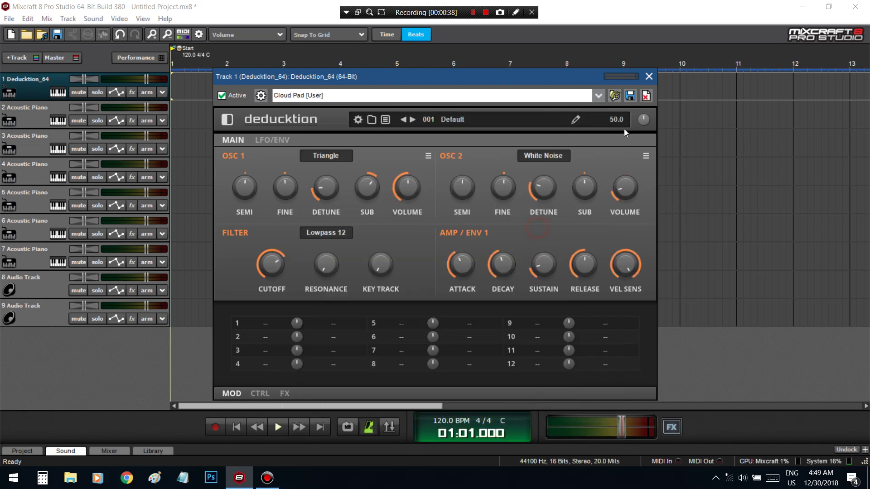
pyautogui.click(647, 77)
# Step: Open Musical Typing and raise its range two octaves to C5 - F#6
pyautogui.hotkey('ctrl', 'k')
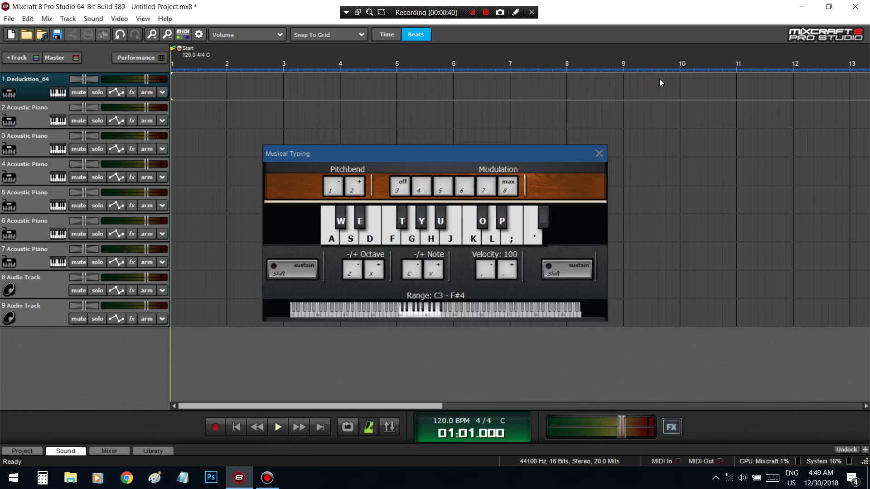
pyautogui.press('a')
pyautogui.press('x')
pyautogui.press('x')
# Step: Audition the Cloud Pad preset by playing notes and chords in the C5 - F#6 range
pyautogui.press('a')
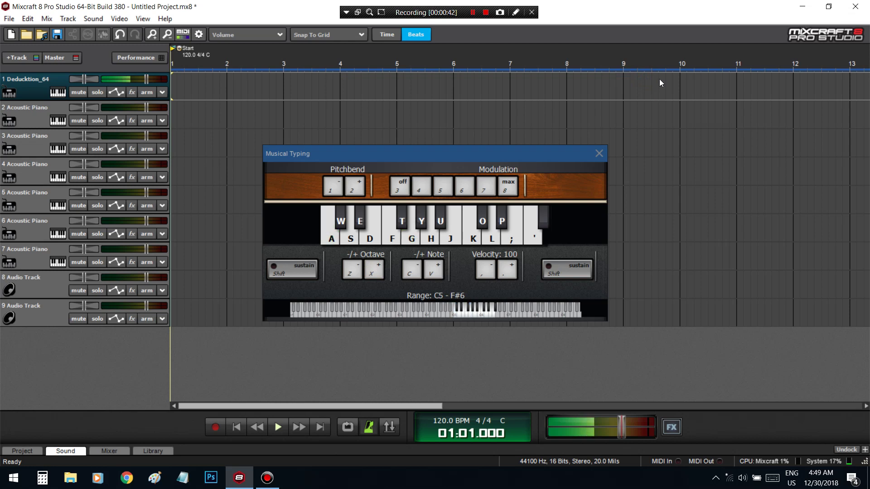
pyautogui.press('e')
pyautogui.press('s')
pyautogui.press('a')
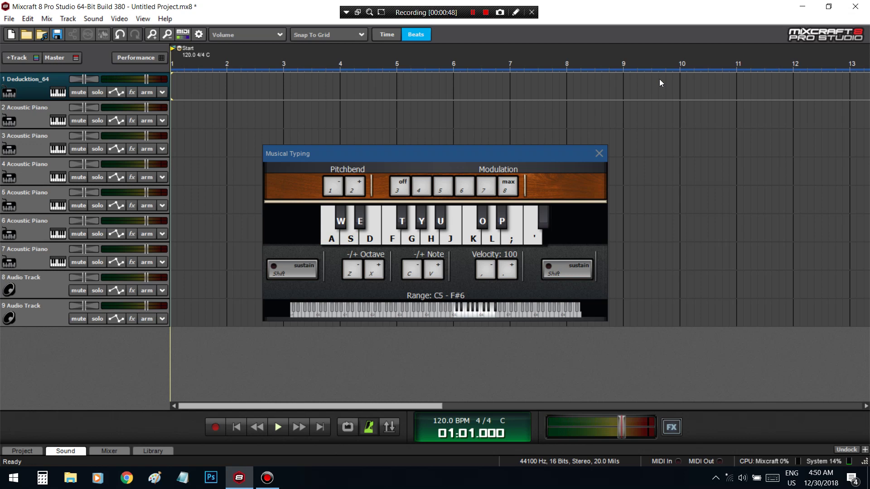
pyautogui.press('a')
pyautogui.press('g')
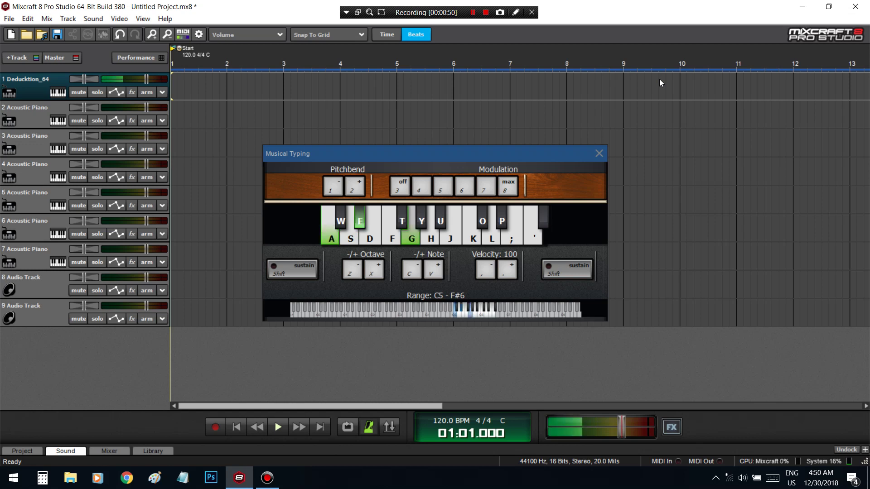
pyautogui.press('g')
pyautogui.press('a')
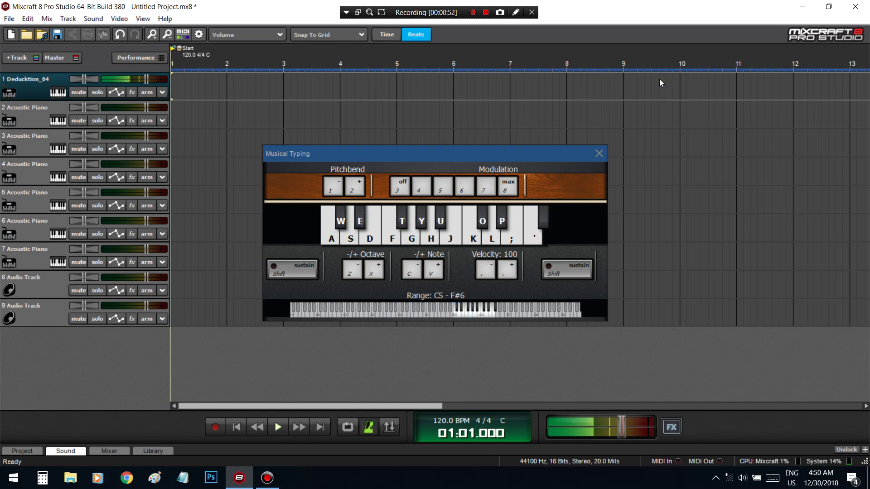
pyautogui.press('d')
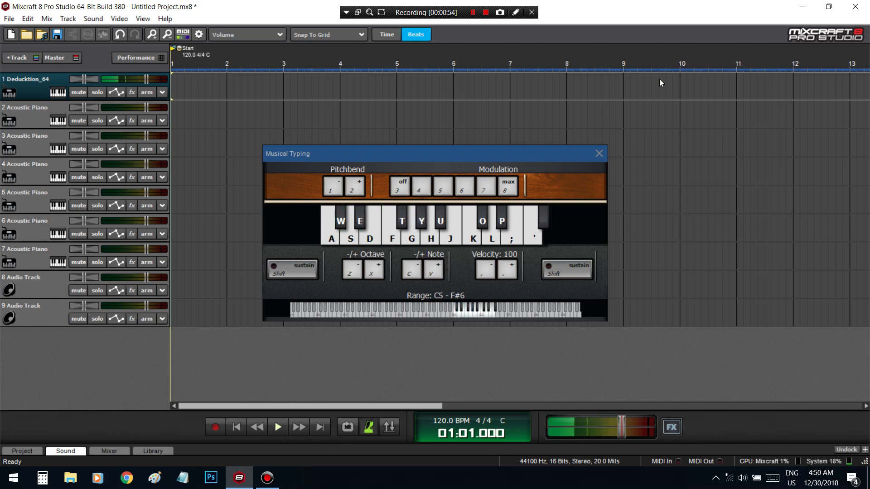
pyautogui.press('a')
pyautogui.press('g')
pyautogui.press('a')
pyautogui.press('f')
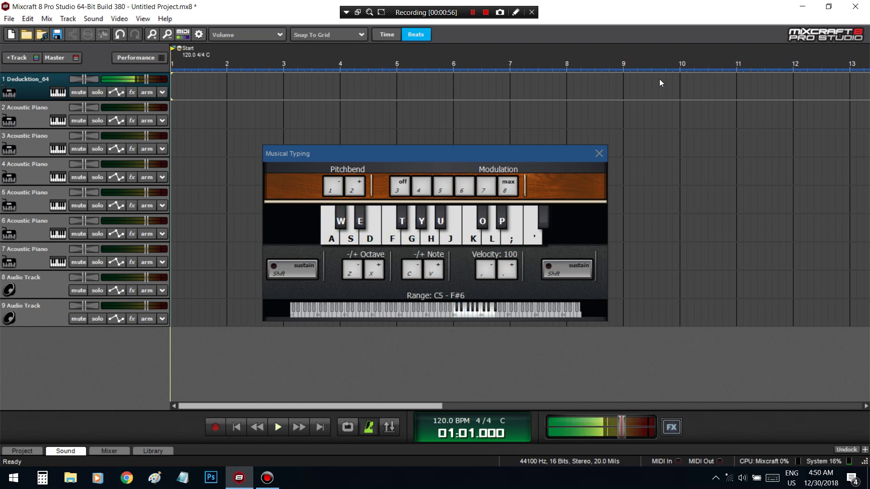
pyautogui.press('a')
pyautogui.press('f')
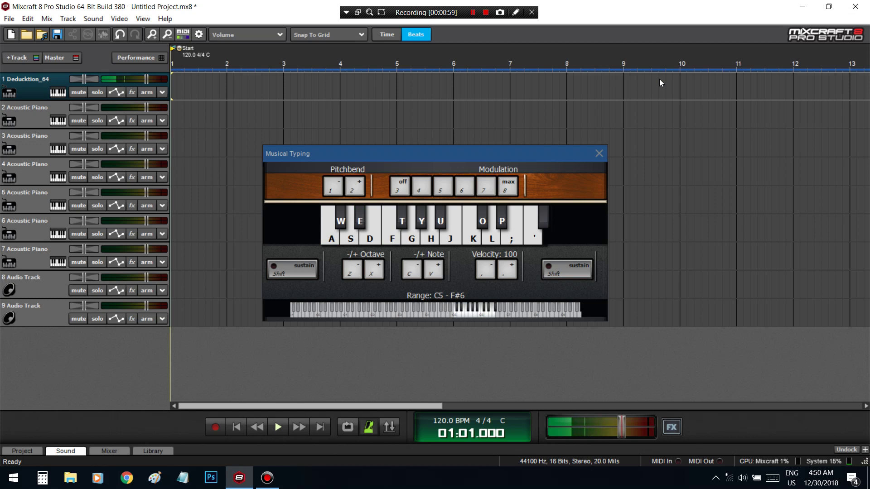
pyautogui.press('a')
pyautogui.press('g')
pyautogui.press('a')
pyautogui.press('e')
pyautogui.press('a')
pyautogui.press('e')
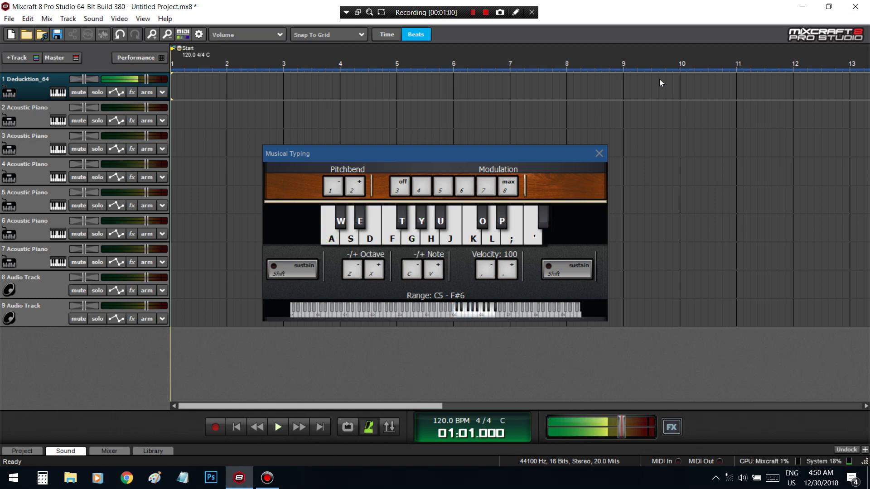
pyautogui.press('a')
pyautogui.press('e')
pyautogui.press('a')
pyautogui.press('g')
pyautogui.press('a')
pyautogui.press('e')
pyautogui.press('g')
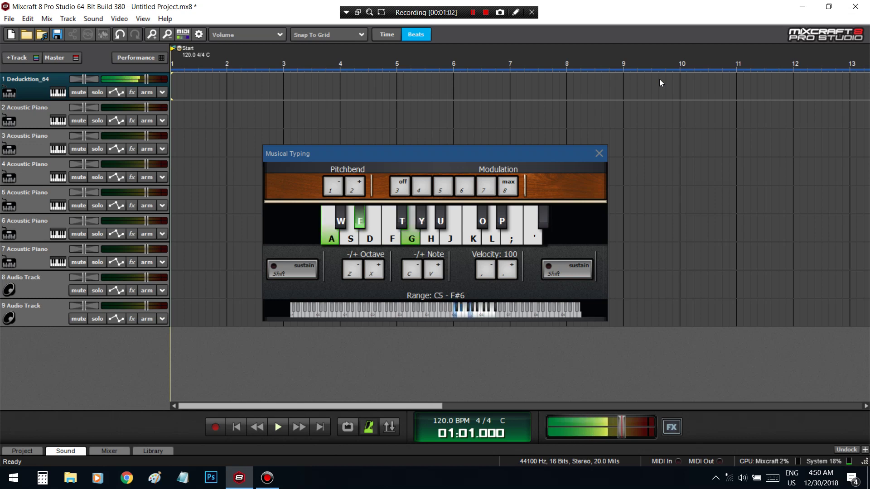
pyautogui.press('a')
pyautogui.press('f')
pyautogui.press('a')
pyautogui.press('f')
# Step: Lower the Musical Typing range to C4 - F#5 and audition Cloud Pad with more chords
pyautogui.press('z')
pyautogui.press('a')
pyautogui.press('e')
pyautogui.press('g')
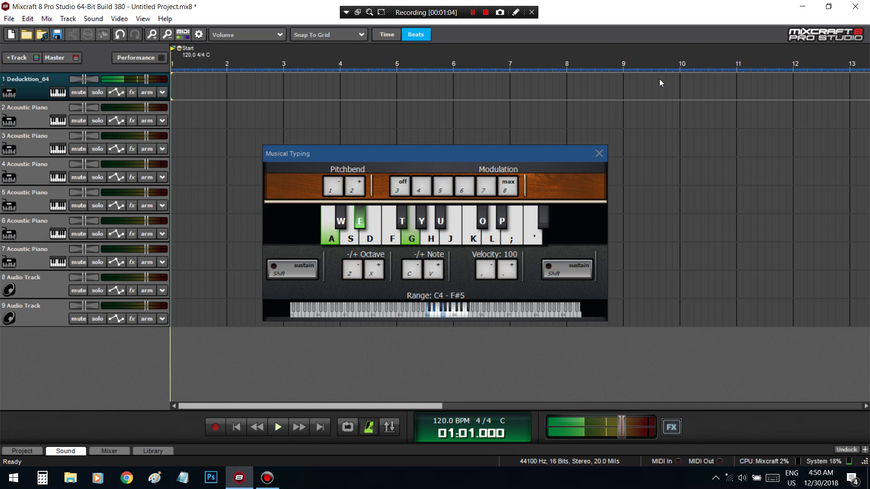
pyautogui.press('a')
pyautogui.press('g')
pyautogui.press('a')
pyautogui.press('e')
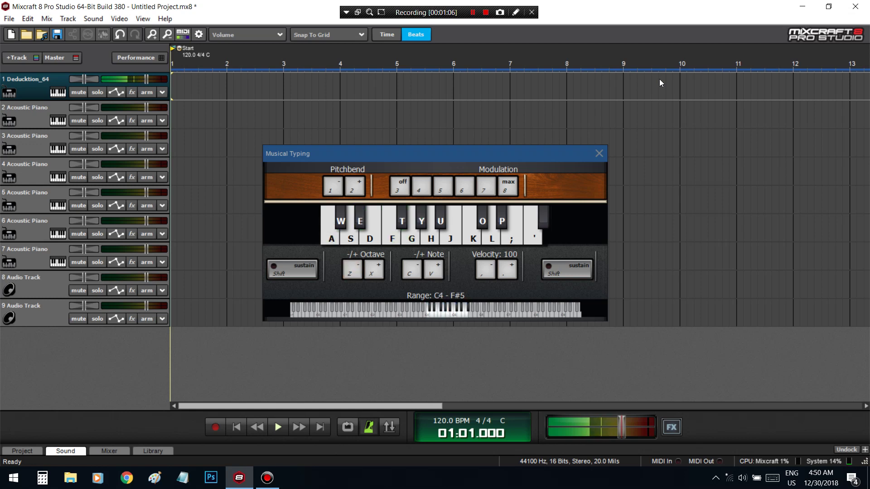
pyautogui.press('a')
pyautogui.press('e')
pyautogui.press('a')
pyautogui.press('e')
pyautogui.press('a')
pyautogui.press('e')
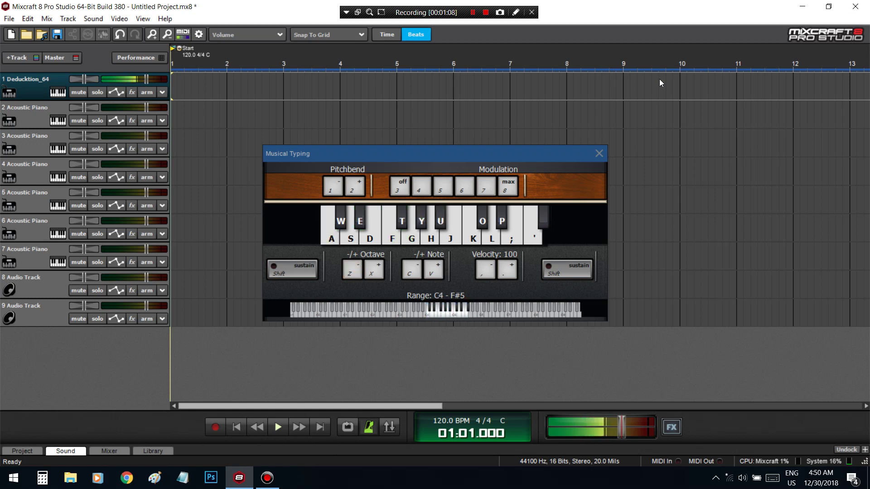
pyautogui.press('a')
pyautogui.press('f')
pyautogui.press('a')
pyautogui.press('f')
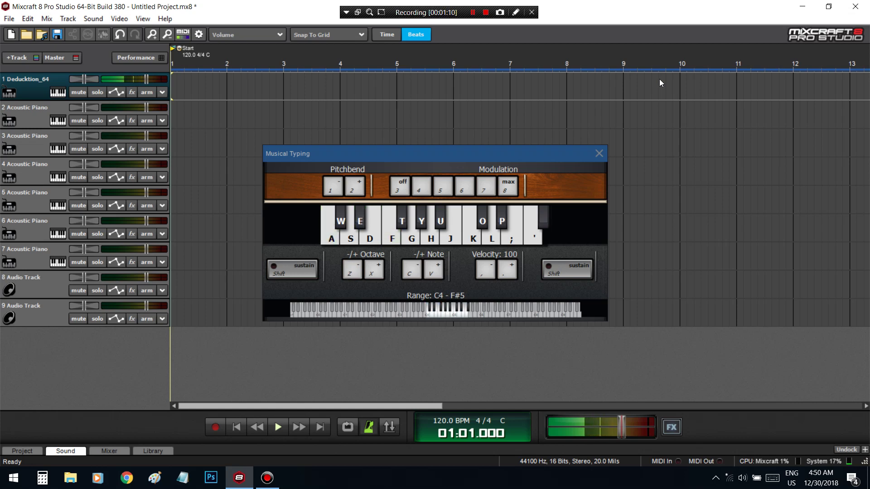
# Step: Change the Deducktion_64 preset on track 1 to Kings Pluck
pyautogui.click(58, 92)
pyautogui.click(305, 293)
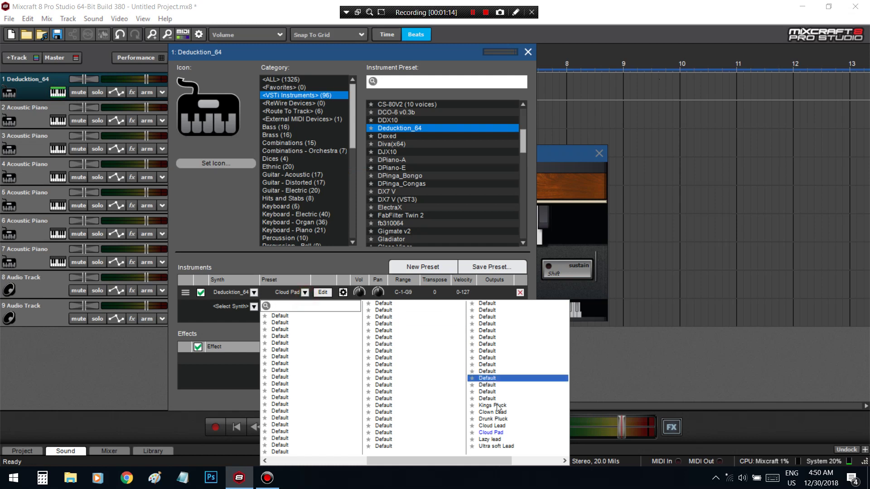
pyautogui.scroll(1, 509, 406)
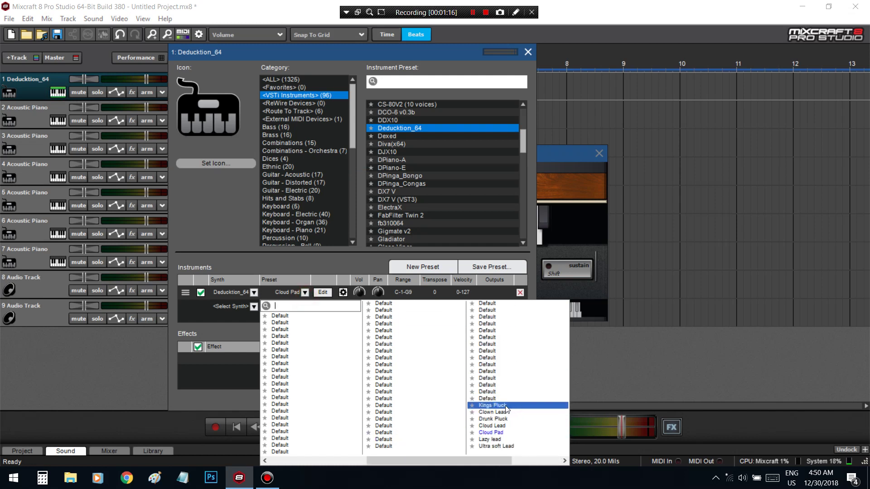
pyautogui.click(504, 404)
# Step: Audition the Kings Pluck preset by playing a few notes with Musical Typing
pyautogui.click(565, 186)
pyautogui.press('a')
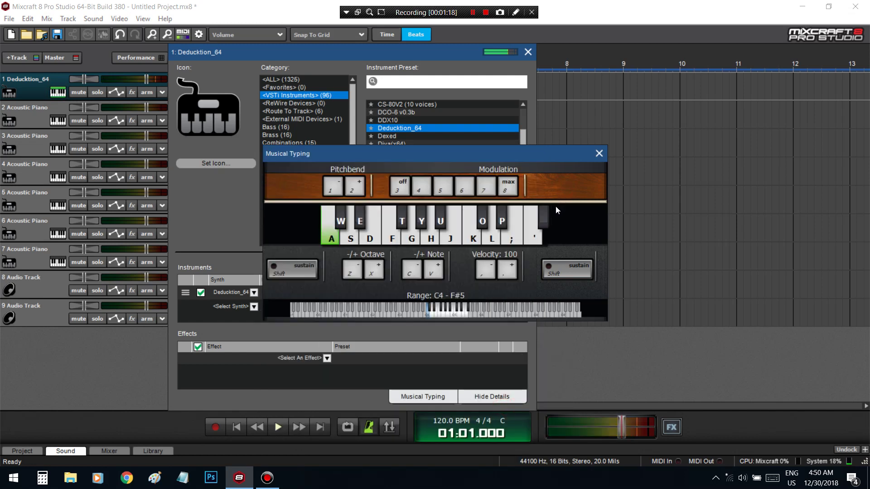
pyautogui.press('t')
pyautogui.press('s')
# Step: Change the Deducktion_64 preset on track 1 to 808 2
pyautogui.click(210, 240)
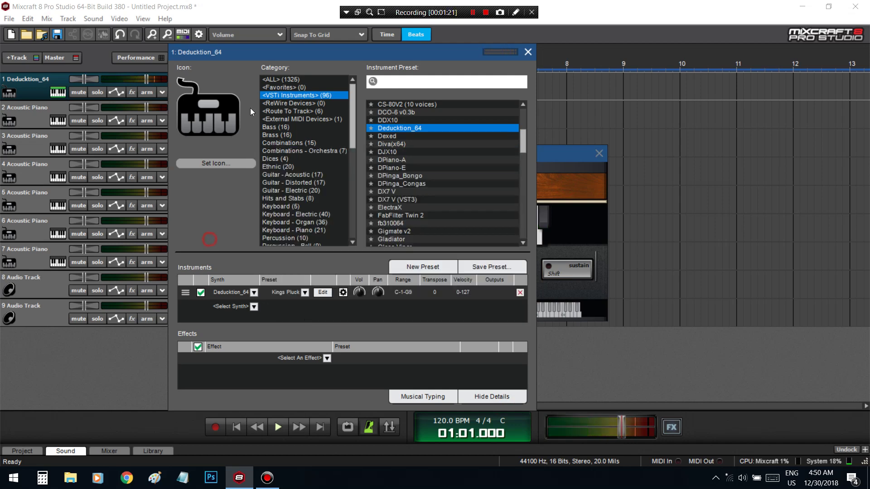
pyautogui.click(304, 293)
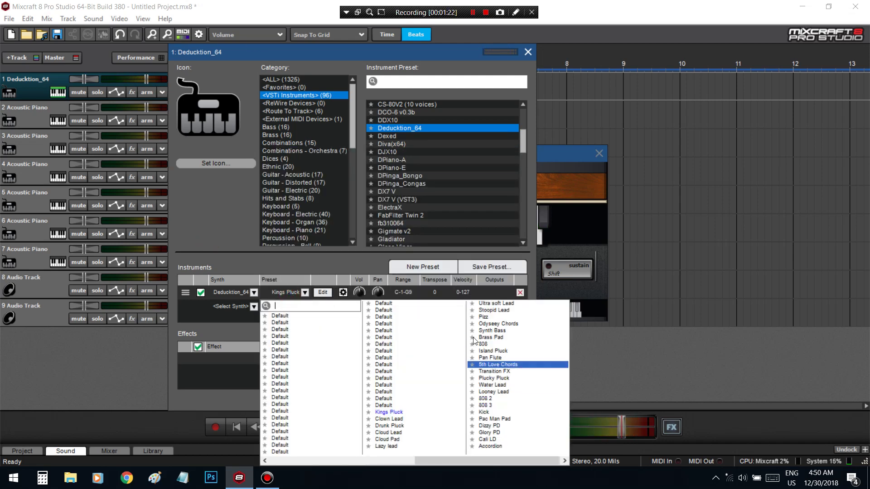
pyautogui.click(519, 402)
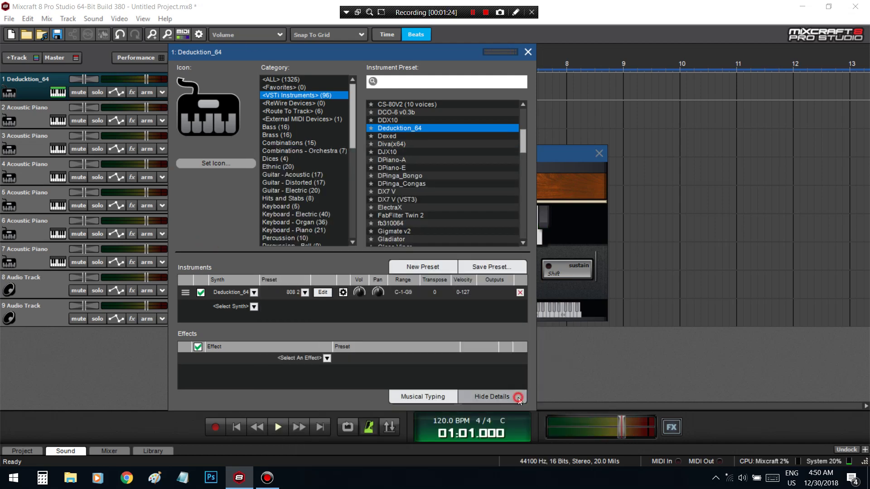
# Step: Audition the 808 2 preset with Musical Typing, lowering the range to C3 - F#4 and further to C2 - F#3
pyautogui.click(568, 186)
pyautogui.press('a')
pyautogui.press('z')
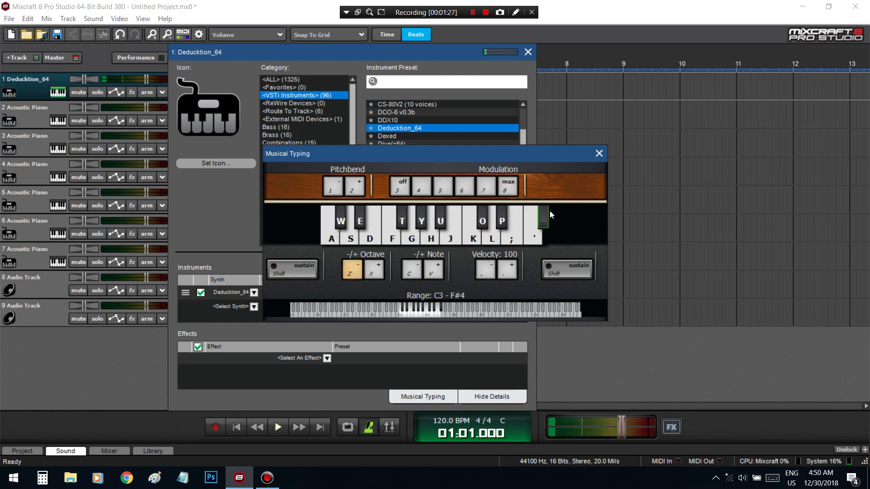
pyautogui.press('a')
pyautogui.press('a')
pyautogui.press('g')
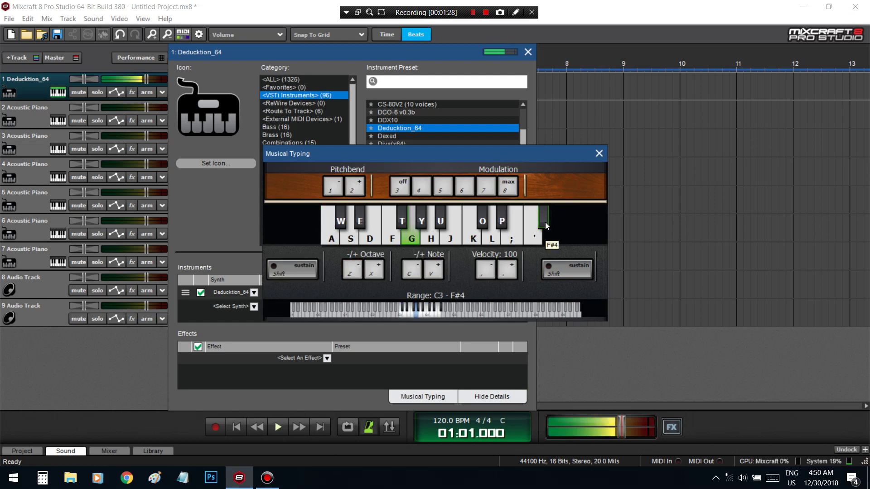
pyautogui.press('e')
pyautogui.press('z')
pyautogui.press('a')
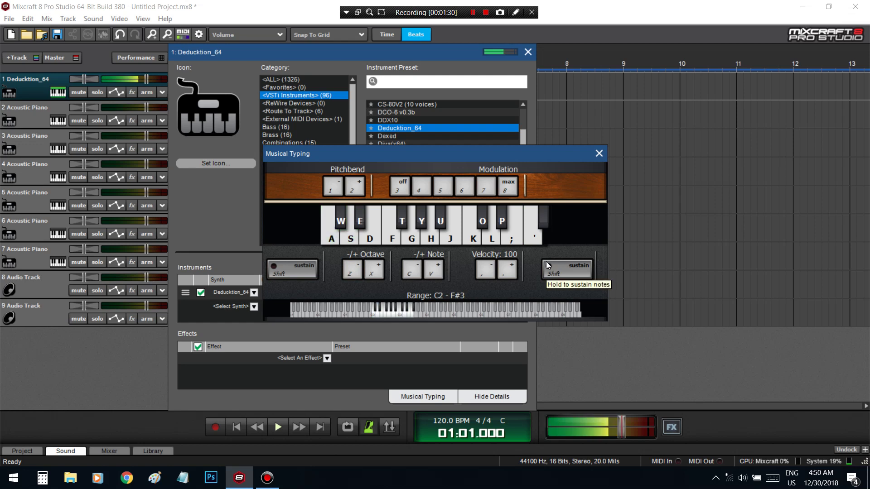
pyautogui.press('a')
# Step: Change the Deducktion_64 preset on track 1 to 808 3
pyautogui.click(233, 246)
pyautogui.click(299, 293)
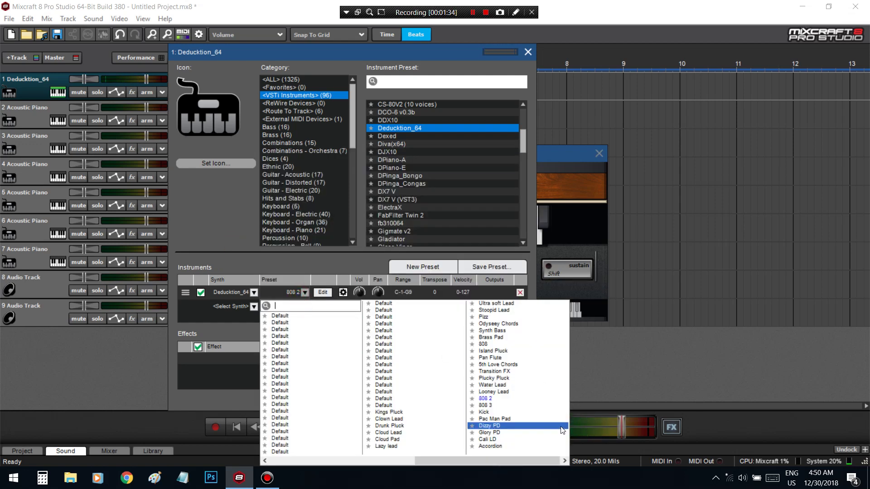
pyautogui.click(556, 405)
# Step: Audition the 808 3 preset by playing bass notes from the C2 - F#3 range, alternating with the octave above
pyautogui.click(581, 192)
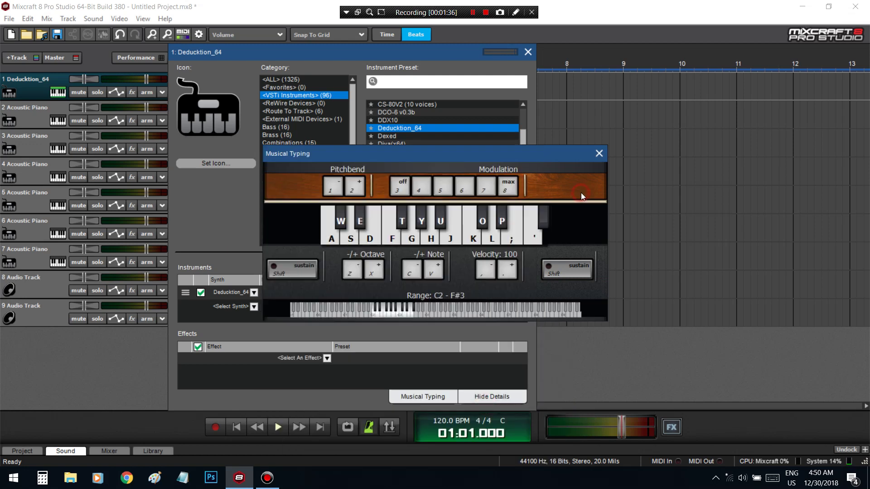
pyautogui.press('a')
pyautogui.press('a')
pyautogui.press('g')
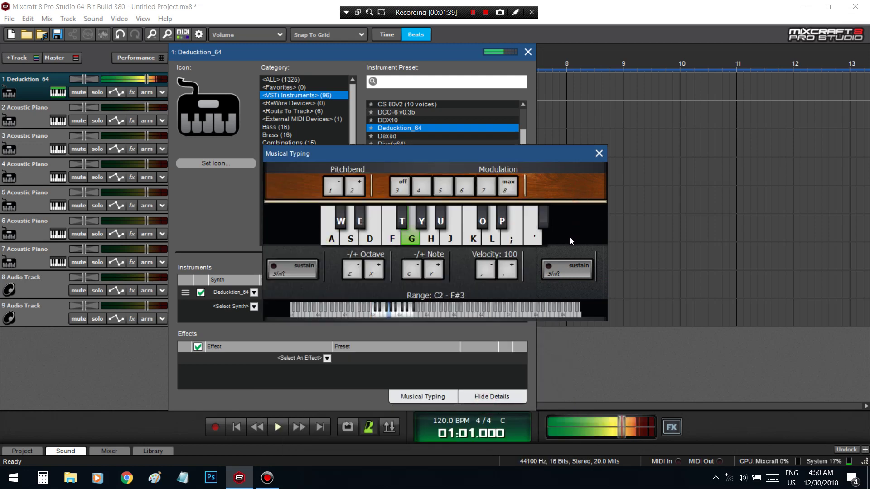
pyautogui.press('s')
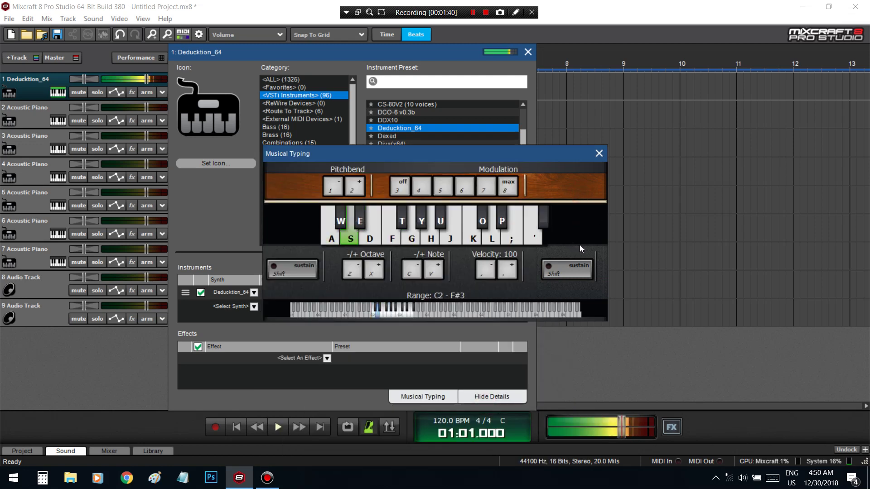
pyautogui.press('x')
pyautogui.press('a')
pyautogui.press('z')
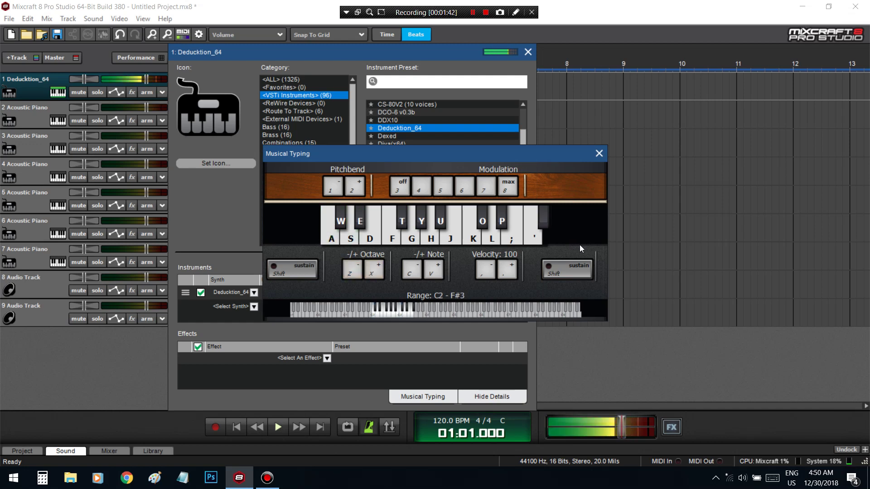
pyautogui.press('a')
pyautogui.press('x')
pyautogui.press('a')
pyautogui.press('z')
pyautogui.press('a')
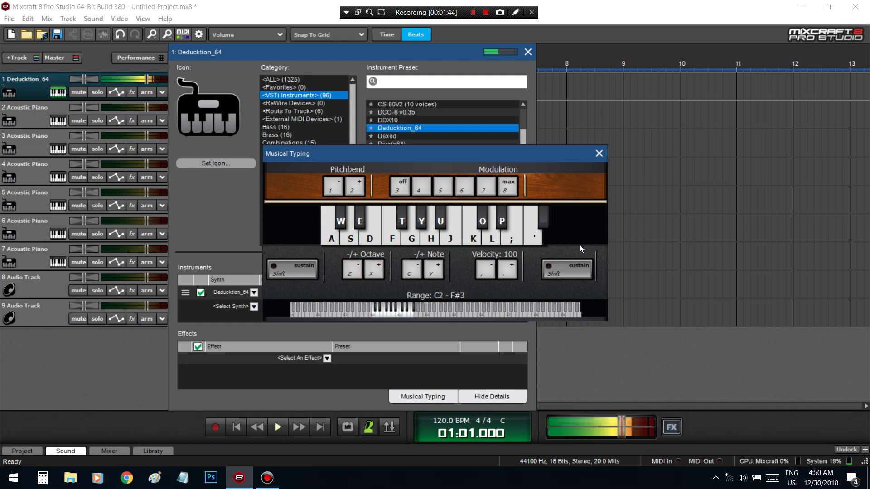
# Step: Play a few more bass notes in the C2 - F#3 range with the 808 3 preset
pyautogui.press('e')
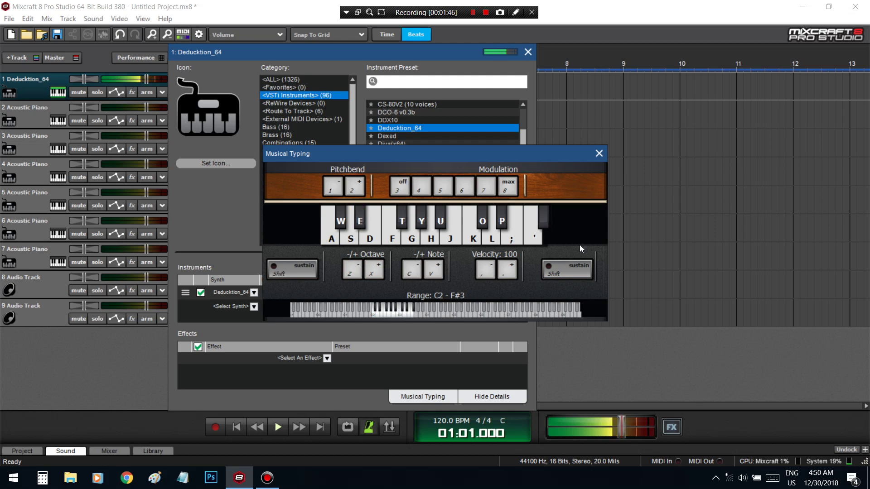
pyautogui.press('a')
# Step: Add the XBass 4000L Bass Enhancer effect to track 1, finding it with the search term bass
pyautogui.click(204, 216)
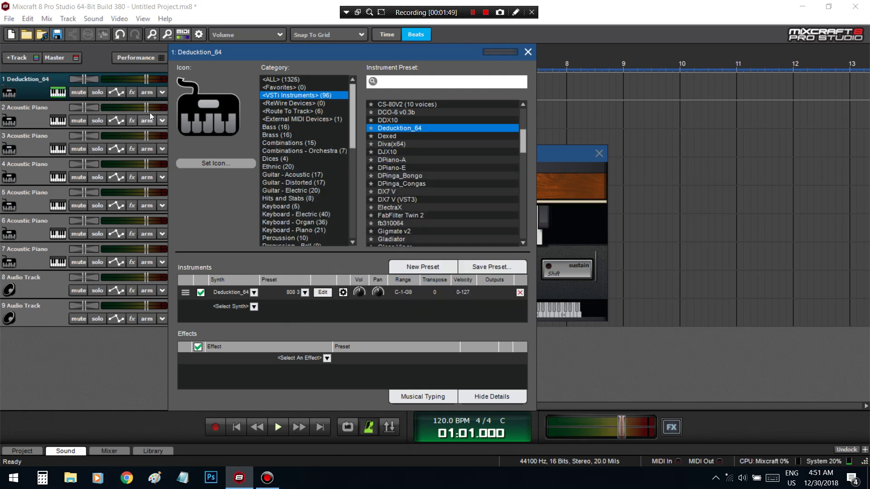
pyautogui.click(289, 112)
pyautogui.write('bass')
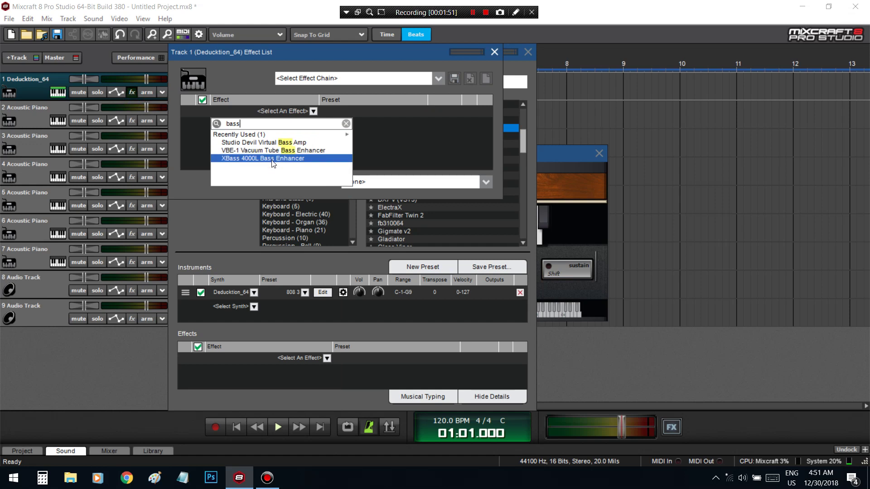
pyautogui.click(290, 158)
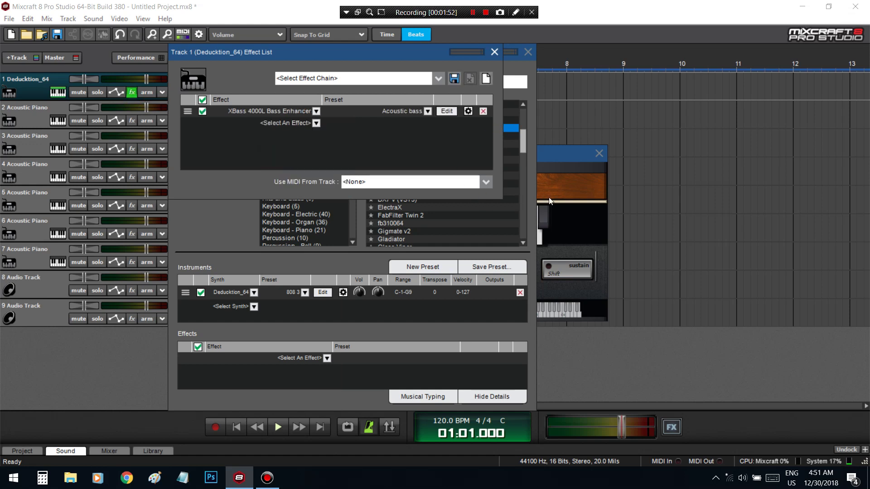
# Step: Audition the 808 3 preset through the bass enhancer with Musical Typing, alternating between the C2 - F#3 range and the octave above
pyautogui.click(584, 203)
pyautogui.press('a')
pyautogui.press('a')
pyautogui.press('g')
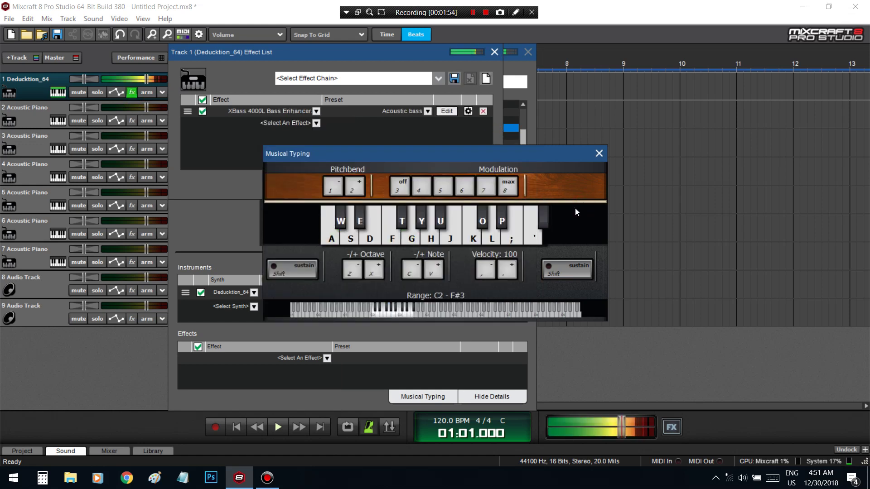
pyautogui.press('e')
pyautogui.press('s')
pyautogui.press('s')
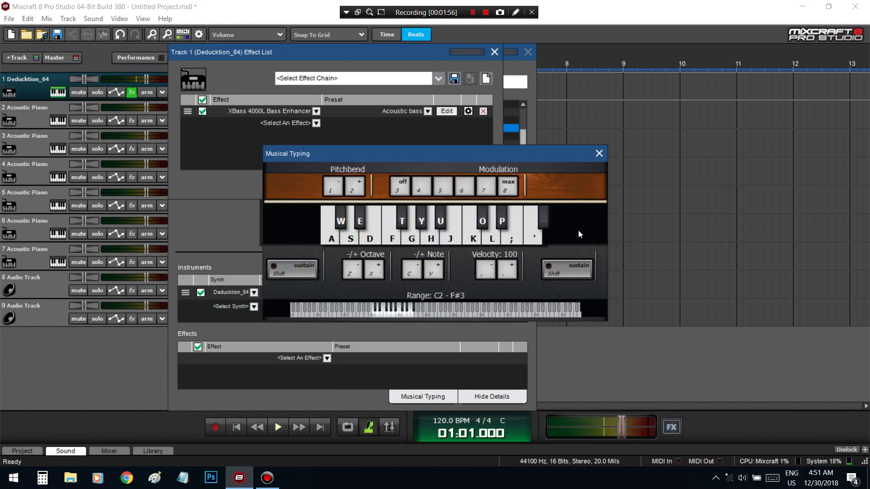
pyautogui.press('x')
pyautogui.press('a')
pyautogui.press('z')
pyautogui.press('a')
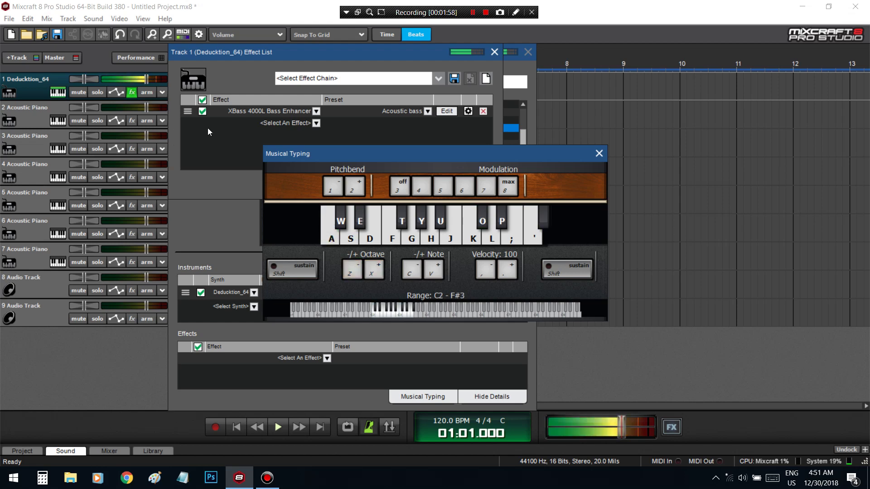
# Step: Add the dIM_sixtyfive_a effect below the bass enhancer on track 1 and set its preset to thwacka
pyautogui.click(286, 126)
pyautogui.scroll(-10, 289, 324)
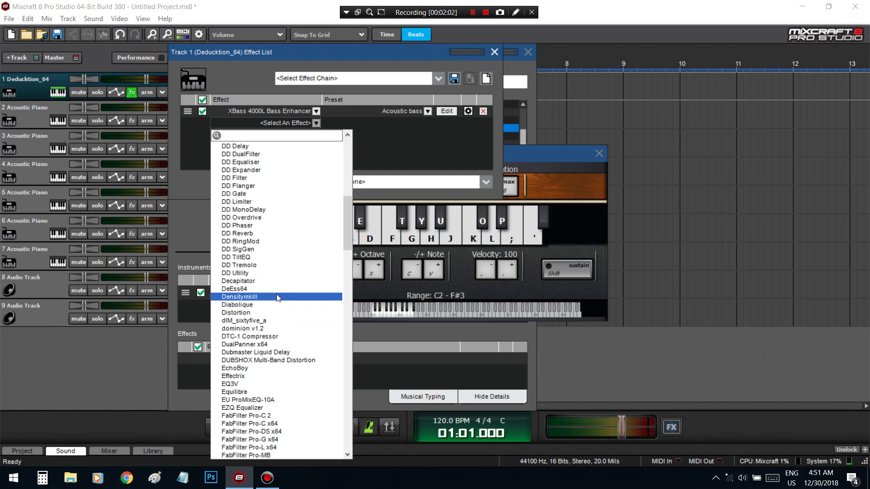
pyautogui.click(274, 320)
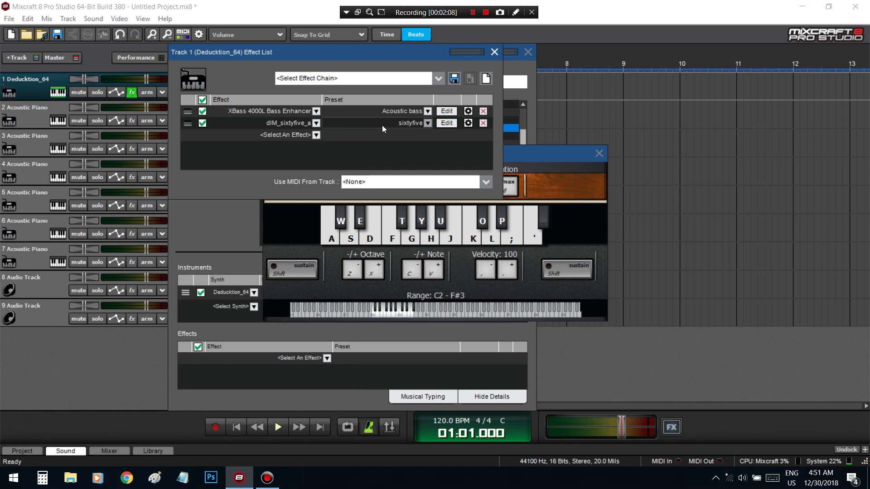
pyautogui.click(382, 125)
pyautogui.click(355, 166)
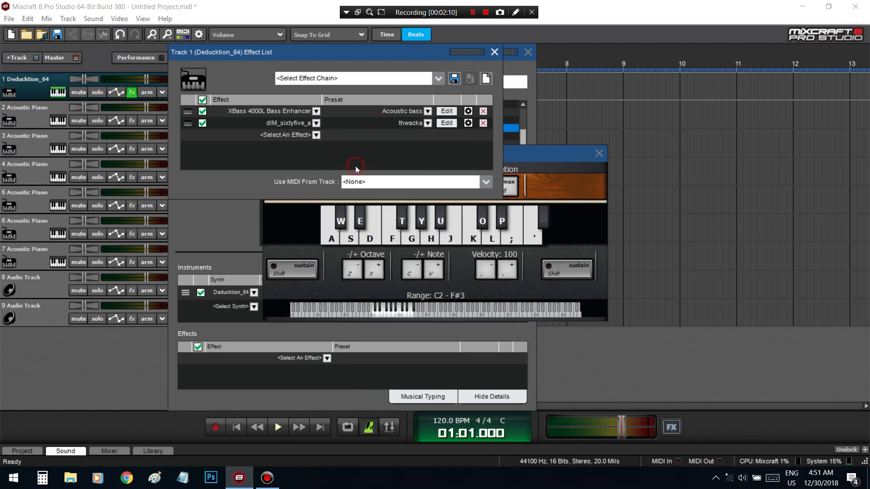
# Step: Audition the 808 3 preset through both effects in the C2 - F#3 range, and close track 1's effect list
pyautogui.click(551, 198)
pyautogui.press('a')
pyautogui.press('a')
pyautogui.press('g')
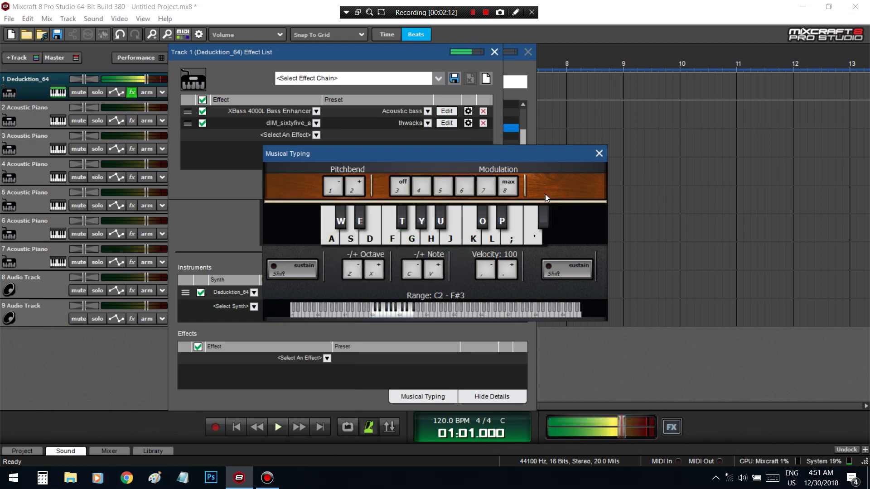
pyautogui.press('e')
pyautogui.press('s')
pyautogui.click(494, 52)
# Step: Move the Musical Typing window clear of the preset selector and change the Deducktion_64 preset to Kick
pyautogui.moveTo(515, 152); pyautogui.dragTo(692, 155)
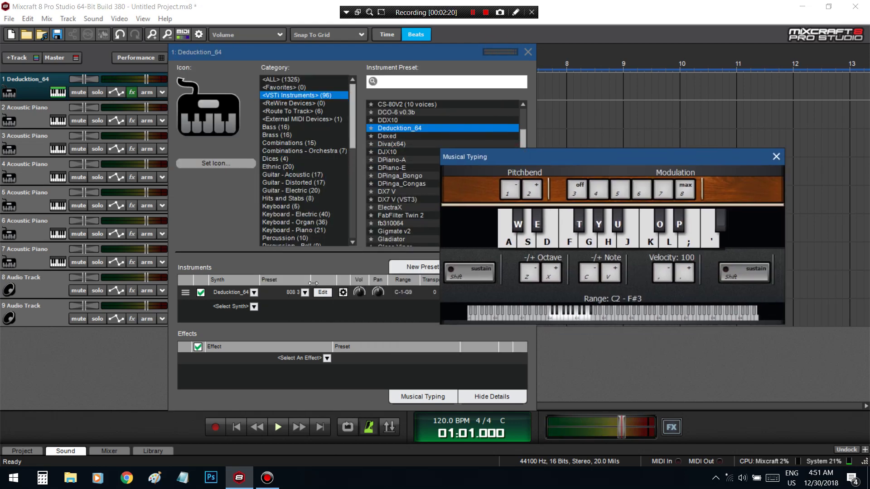
pyautogui.click(305, 292)
pyautogui.click(494, 413)
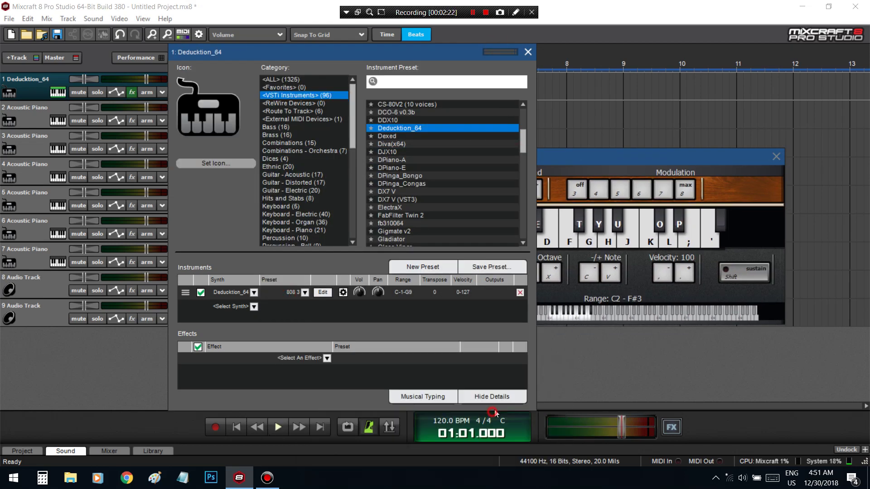
# Step: Audition the Kick preset with Musical Typing in the C2 - F#3 range, the octave above and the C1 - F#2 range
pyautogui.click(736, 194)
pyautogui.press('a')
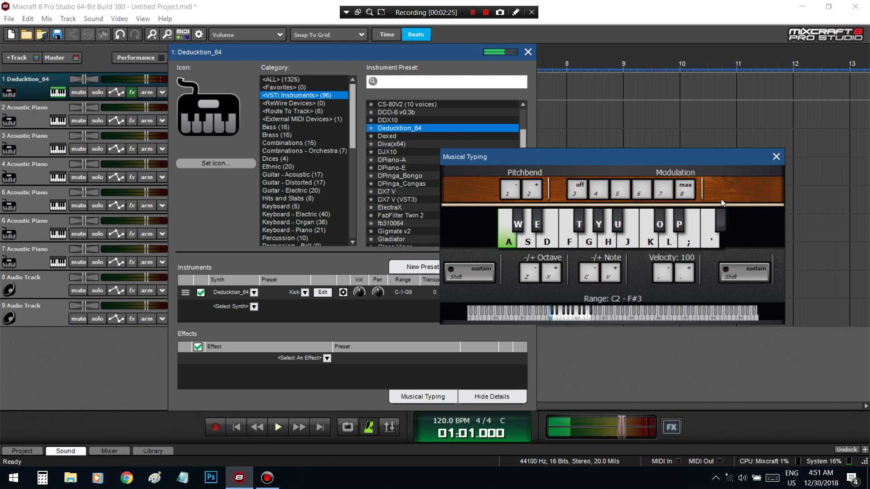
pyautogui.press('x')
pyautogui.press('a')
pyautogui.press('z')
pyautogui.press('z')
pyautogui.press('a')
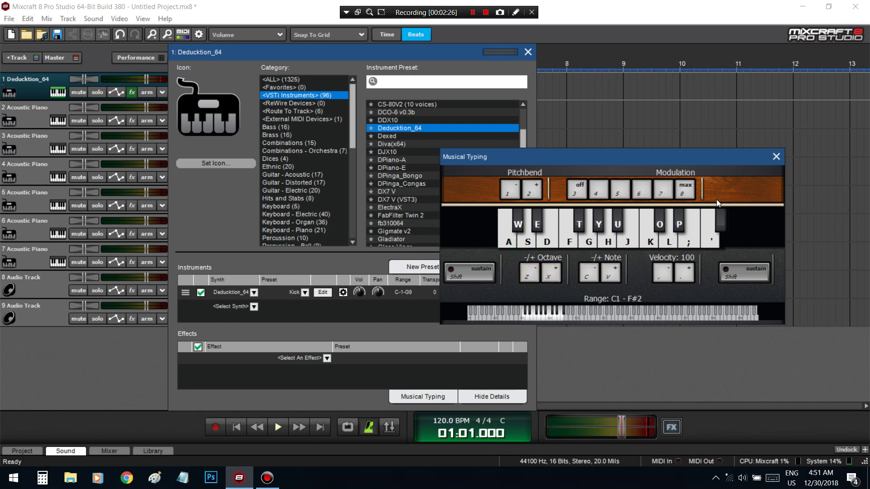
pyautogui.press('a')
pyautogui.press('l')
# Step: Dismiss the synth preset list and bypass the dIM_sixtyfive_a effect in track 1's effect list
pyautogui.click(283, 295)
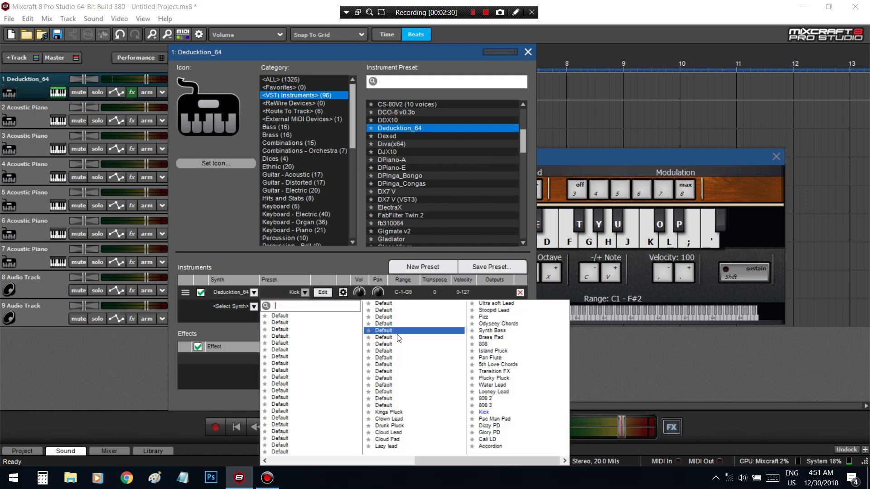
pyautogui.click(193, 258)
pyautogui.click(132, 98)
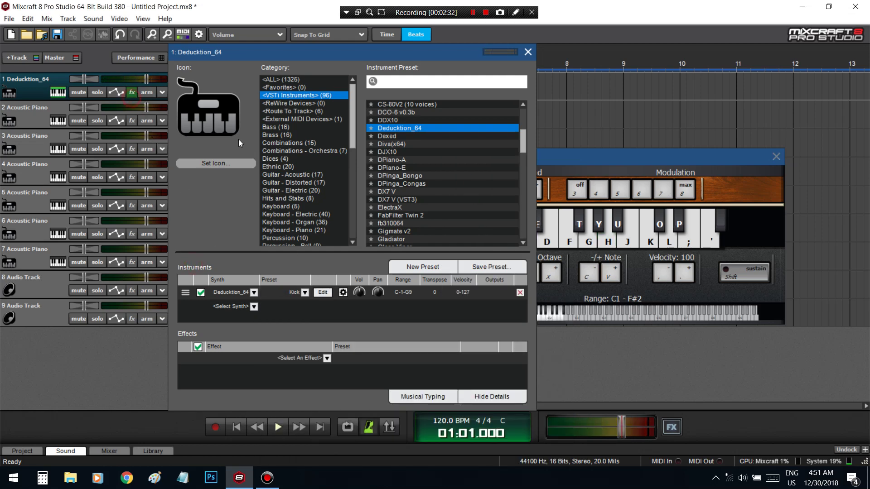
pyautogui.click(132, 93)
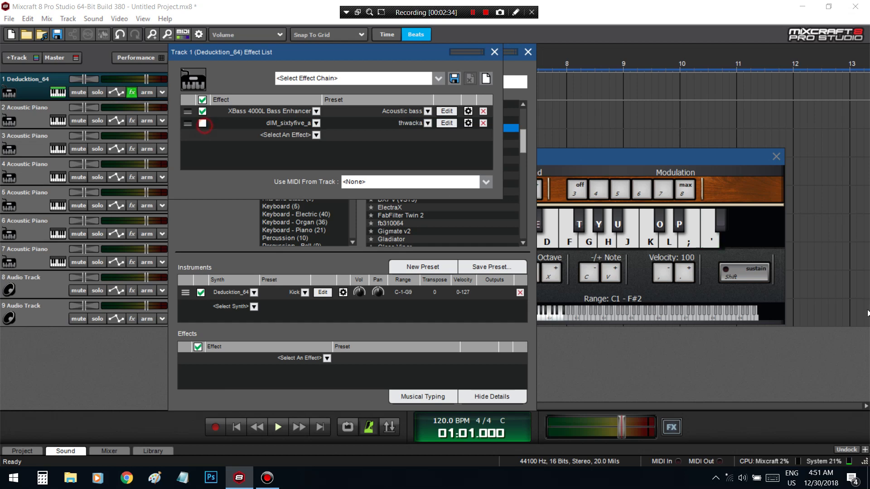
# Step: Audition the Kick preset with only the bass enhancer active, raising the Musical Typing range to C2 - F#3
pyautogui.click(749, 193)
pyautogui.press('a')
pyautogui.press('x')
pyautogui.press('a')
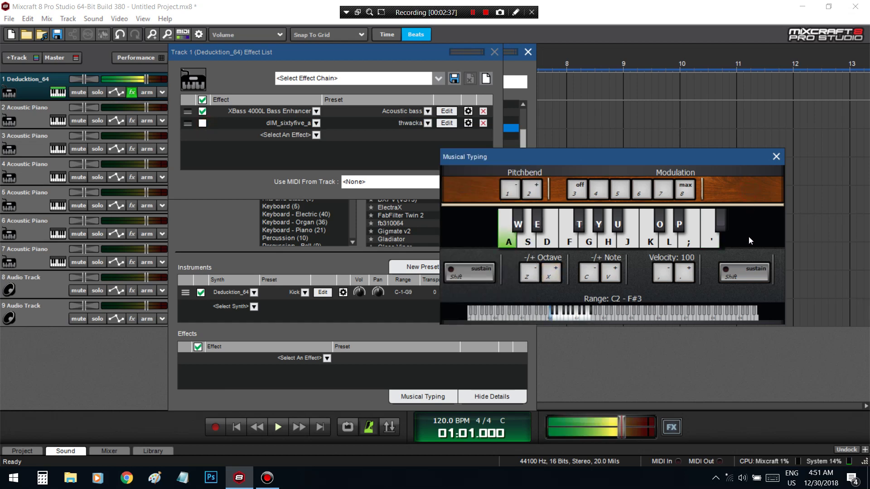
pyautogui.press('a')
pyautogui.press('g')
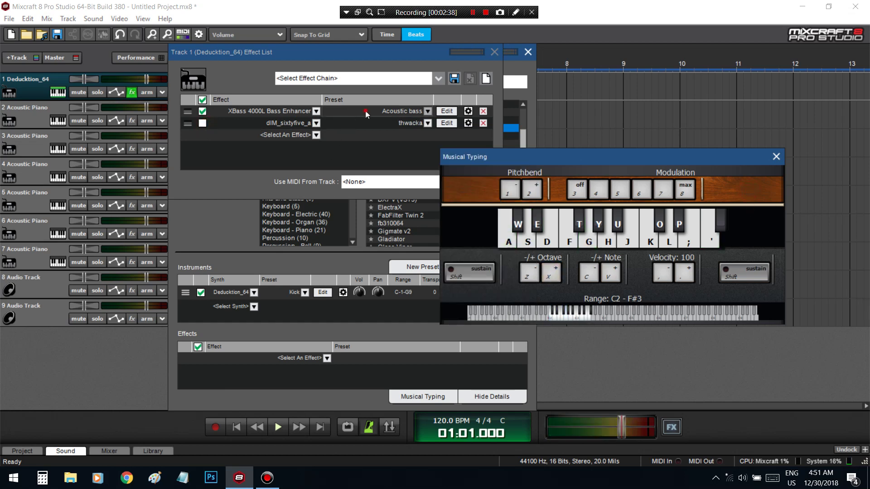
# Step: Set the XBass 4000L Bass Enhancer preset to Kick drum 2 and audition it with Musical Typing
pyautogui.click(427, 122)
pyautogui.click(347, 206)
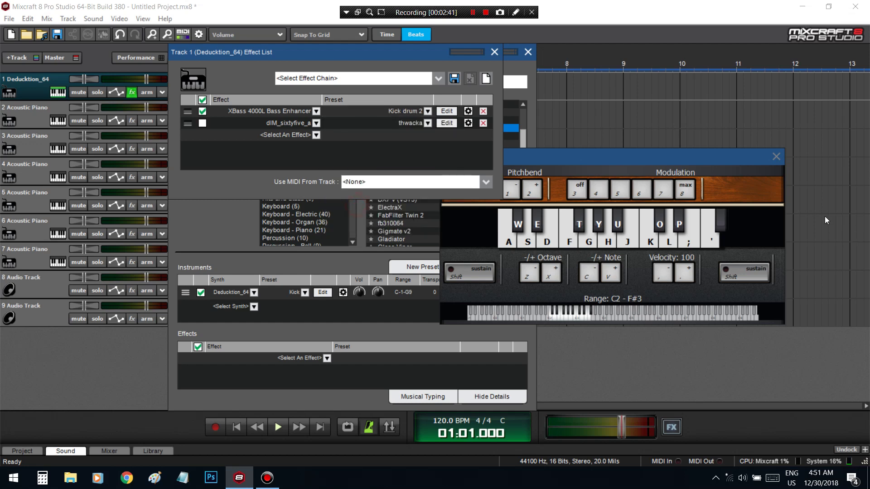
pyautogui.click(740, 194)
pyautogui.press('a')
pyautogui.press('a')
# Step: Set the XBass 4000L Bass Enhancer preset to Kick drum 5 and audition it with a low note
pyautogui.click(428, 123)
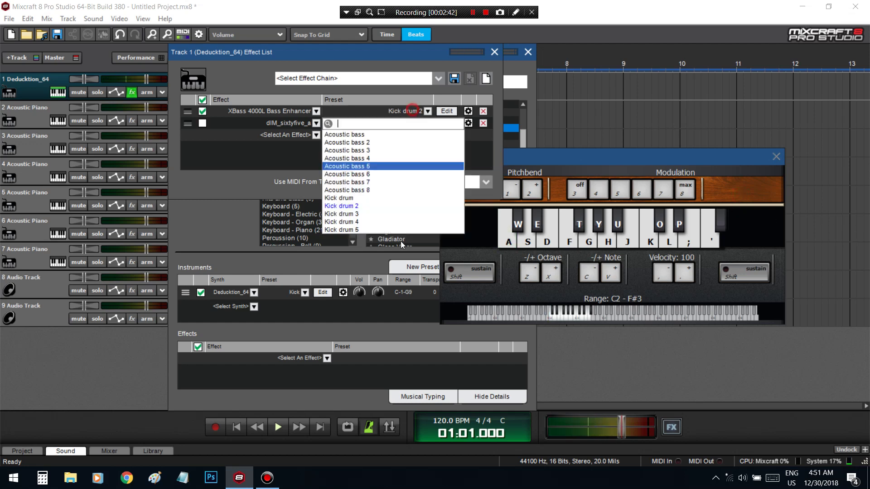
pyautogui.click(375, 230)
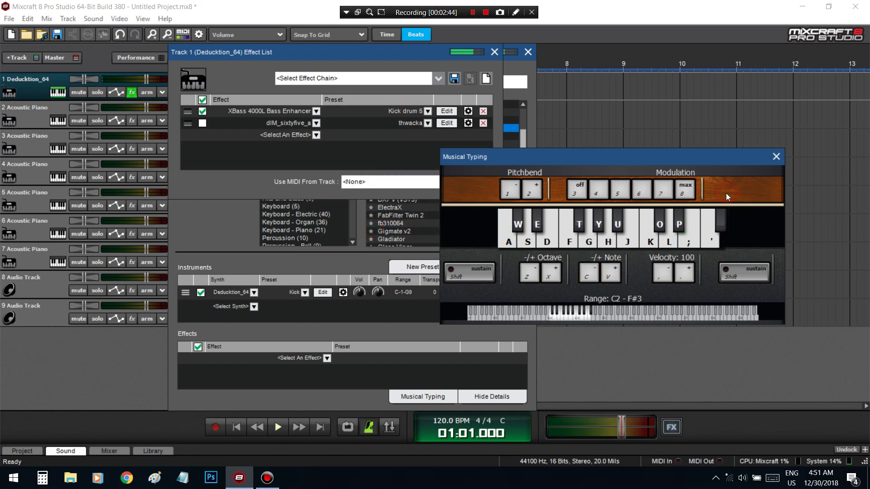
pyautogui.press('a')
# Step: Set the XBass 4000L Bass Enhancer preset to Acoustic bass 4 and audition it, raising the range to C3 - F#4
pyautogui.click(428, 123)
pyautogui.click(406, 120)
pyautogui.click(427, 111)
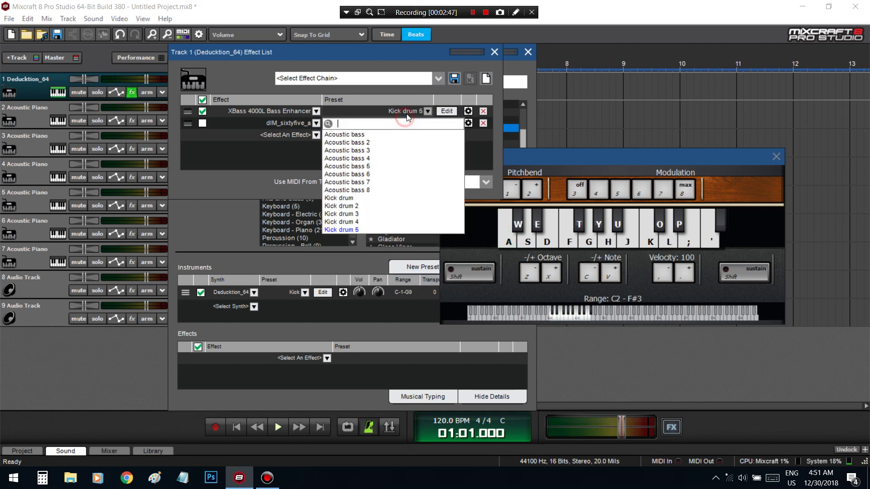
pyautogui.click(377, 164)
pyautogui.click(760, 187)
pyautogui.press('a')
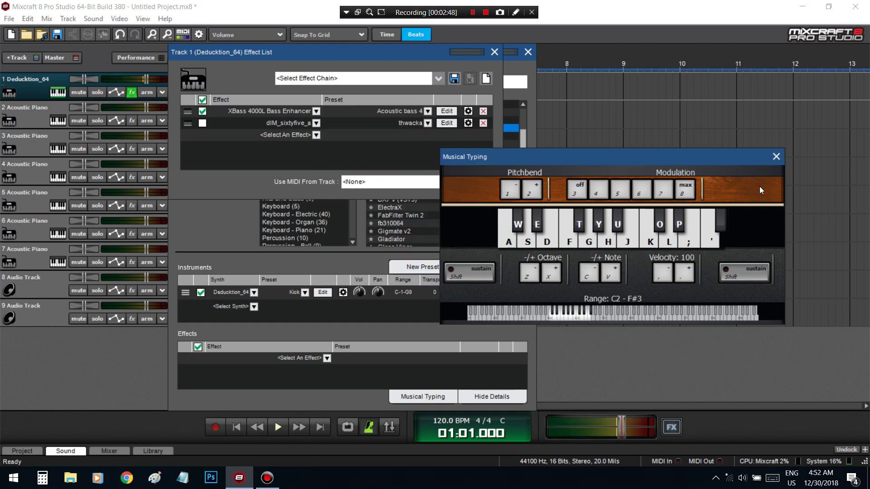
pyautogui.press('x')
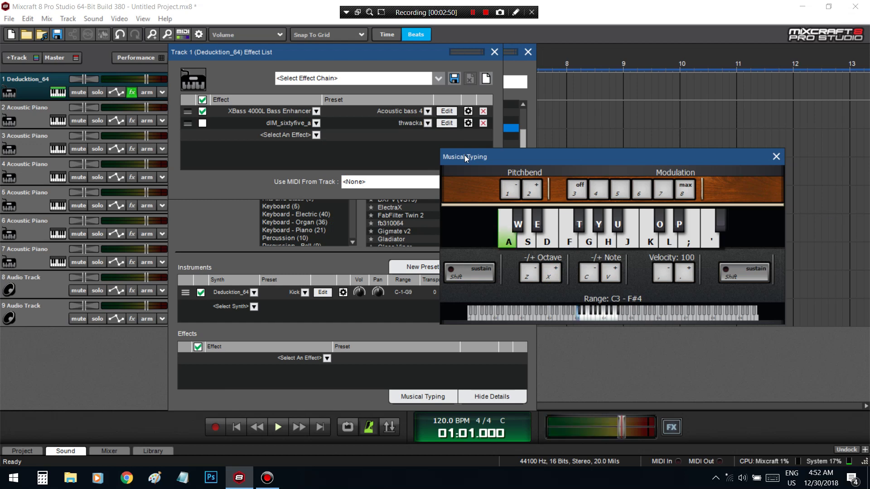
pyautogui.press('a')
# Step: Re-enable the dIM_sixtyfive_a effect and audition the Kick preset through both effects, lowering the range to C2 - F#3
pyautogui.click(202, 124)
pyautogui.press('a')
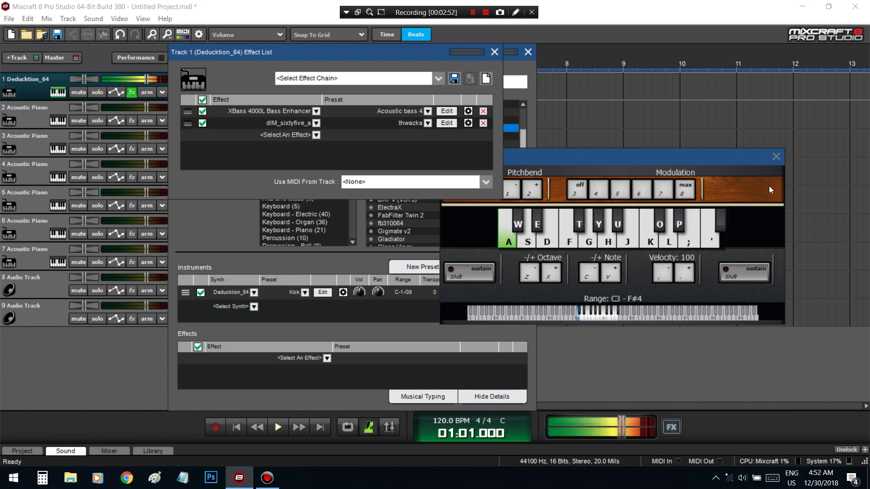
pyautogui.press('z')
pyautogui.press('t')
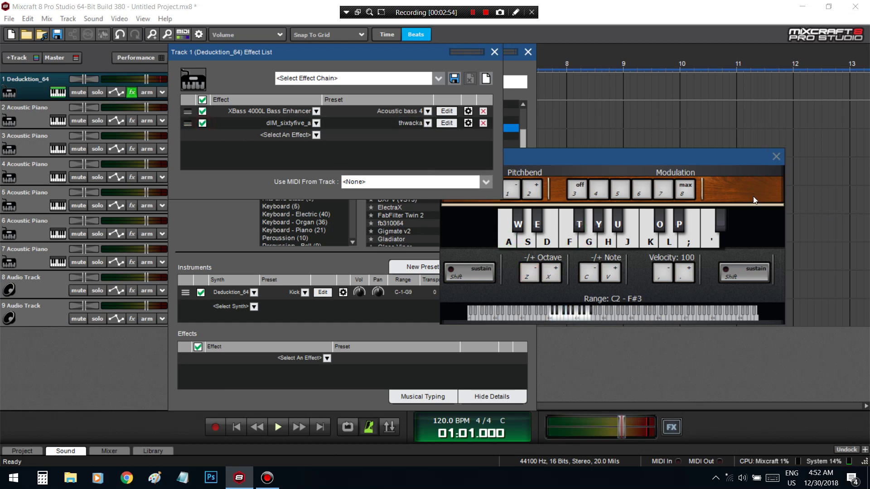
# Step: Close track 1's effect list and change the Deducktion_64 preset to Water Lead
pyautogui.click(494, 53)
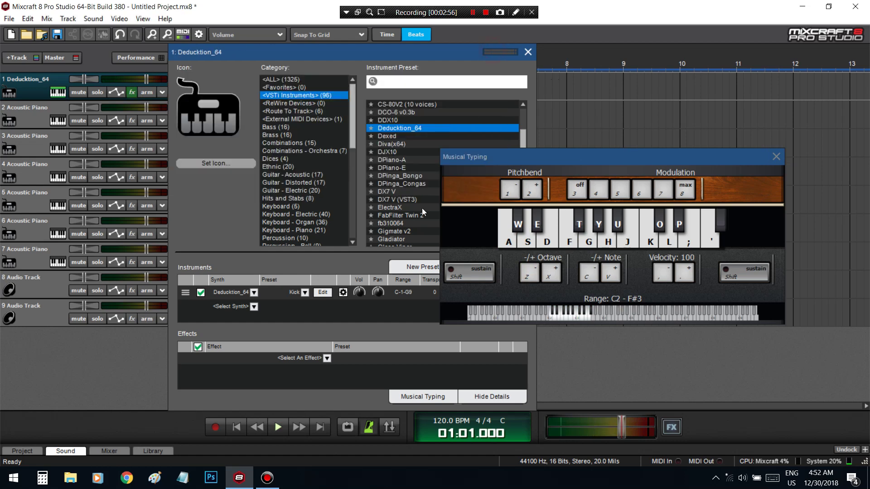
pyautogui.click(295, 293)
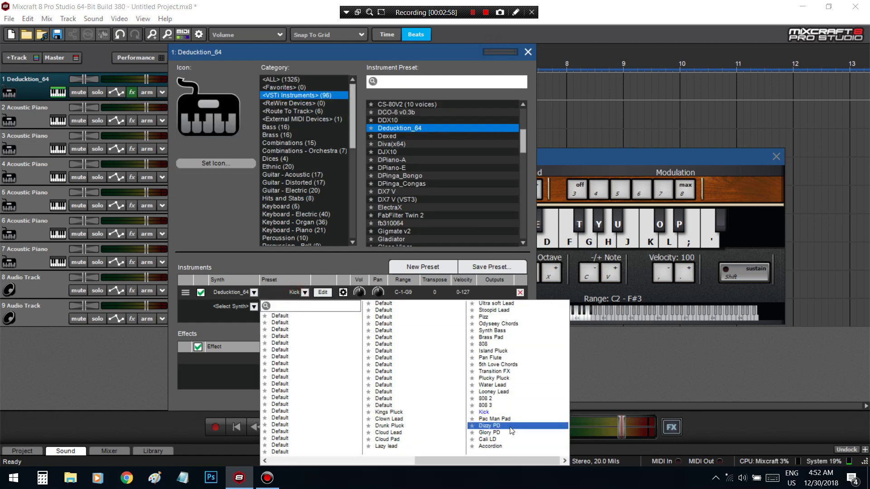
pyautogui.click(506, 385)
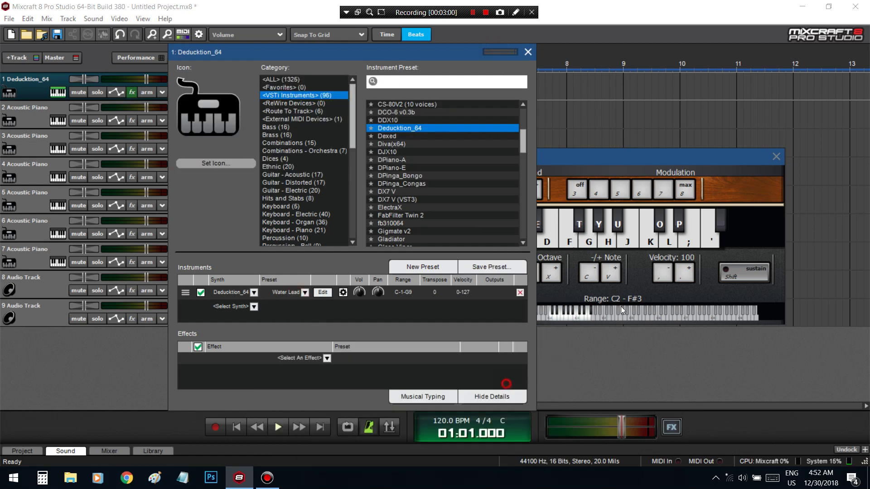
# Step: Audition the Water Lead preset with Musical Typing, raising the range to C4 - F#5, and stop the accidental recording
pyautogui.click(758, 192)
pyautogui.press('a')
pyautogui.press('g')
pyautogui.press('x')
pyautogui.press('x')
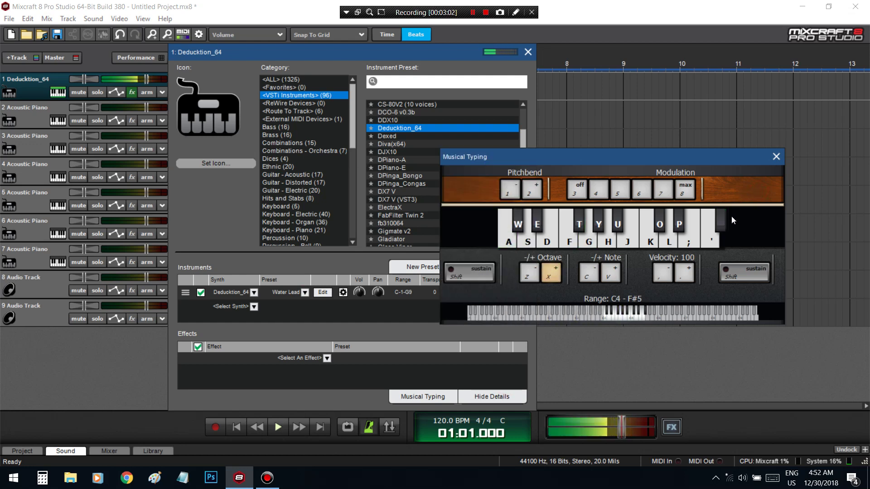
pyautogui.press('k')
pyautogui.press('u')
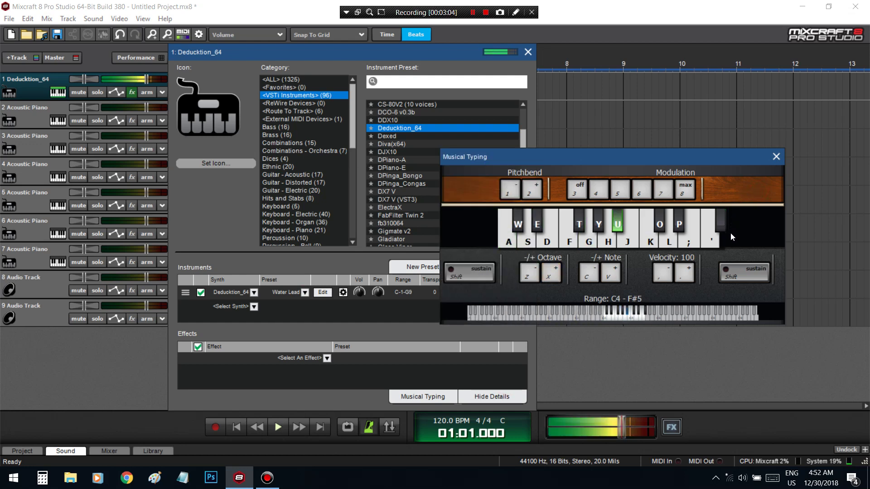
pyautogui.press('e')
pyautogui.press('r')
pyautogui.press('u')
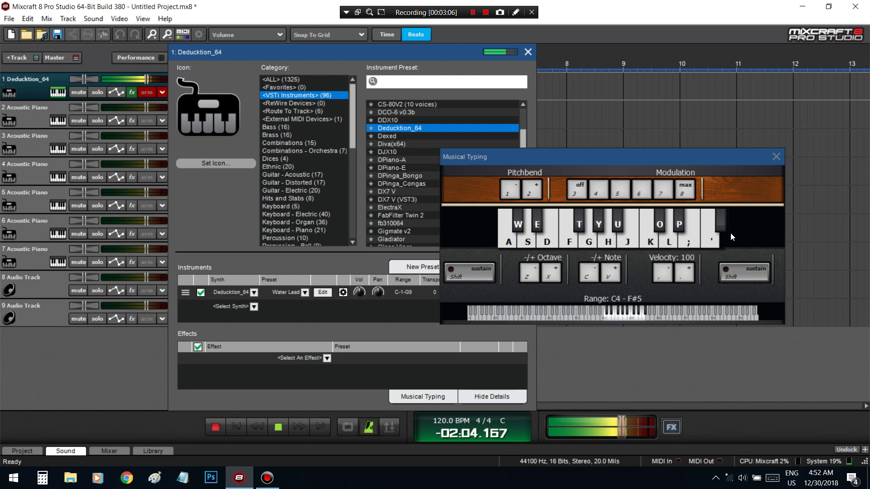
pyautogui.press('space')
# Step: Browse the available Deducktion_64 presets from track 1's instrument list, moving the instrument window up for more room
pyautogui.click(305, 292)
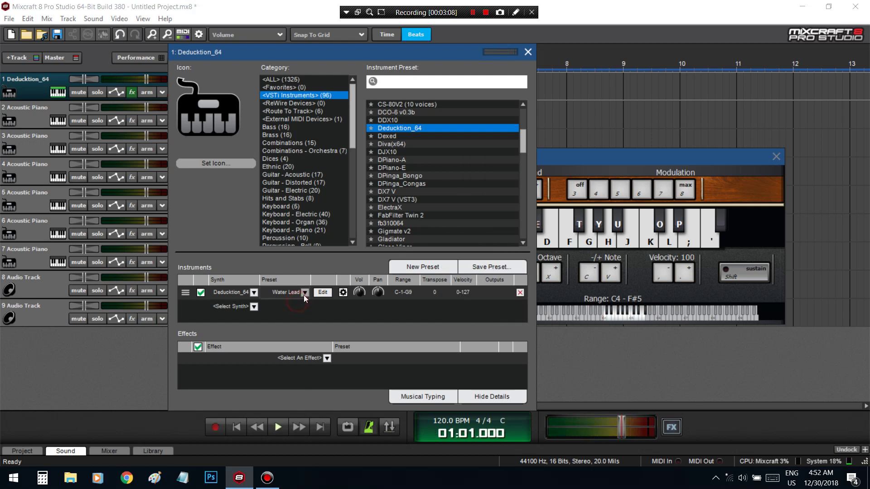
pyautogui.click(339, 53)
pyautogui.moveTo(339, 52); pyautogui.dragTo(237, 8)
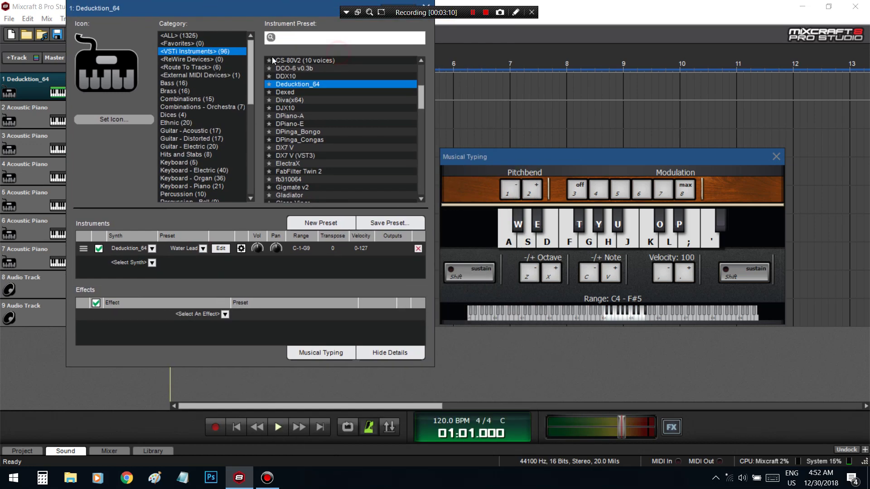
pyautogui.click(201, 249)
pyautogui.scroll(2, 413, 351)
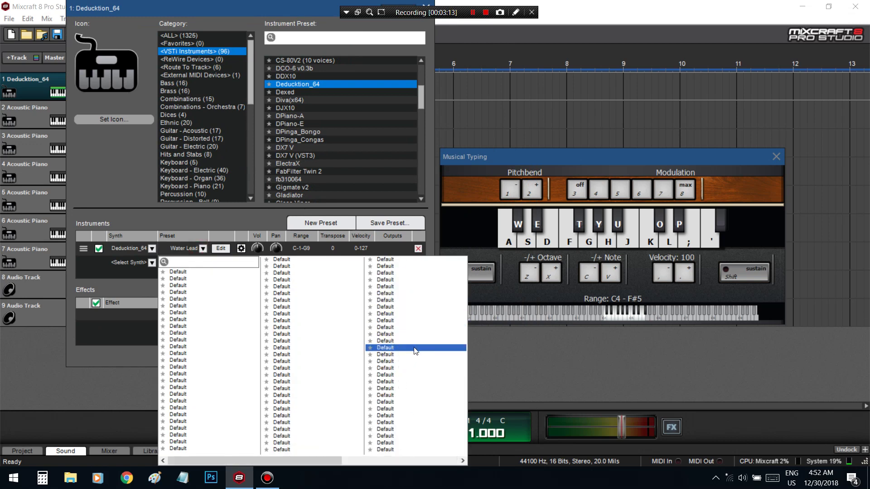
pyautogui.scroll(-2, 414, 360)
pyautogui.scroll(1, 414, 360)
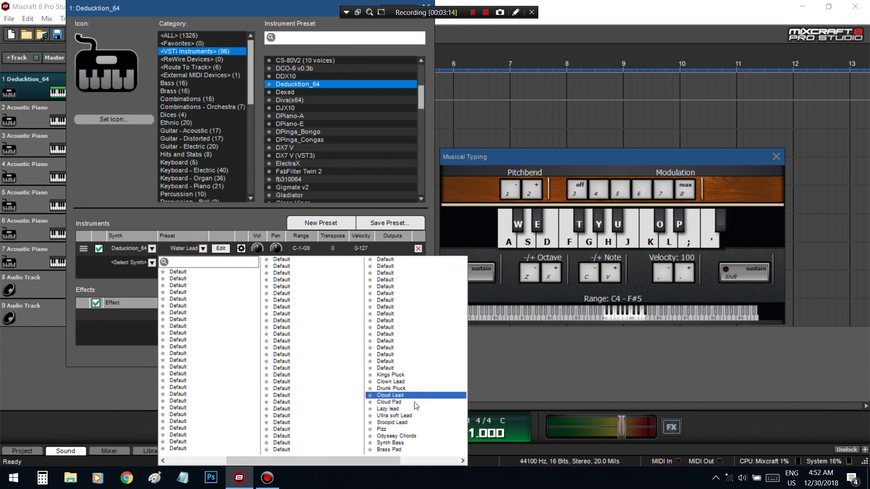
pyautogui.moveTo(312, 460); pyautogui.dragTo(370, 455)
pyautogui.click(115, 164)
pyautogui.click(194, 249)
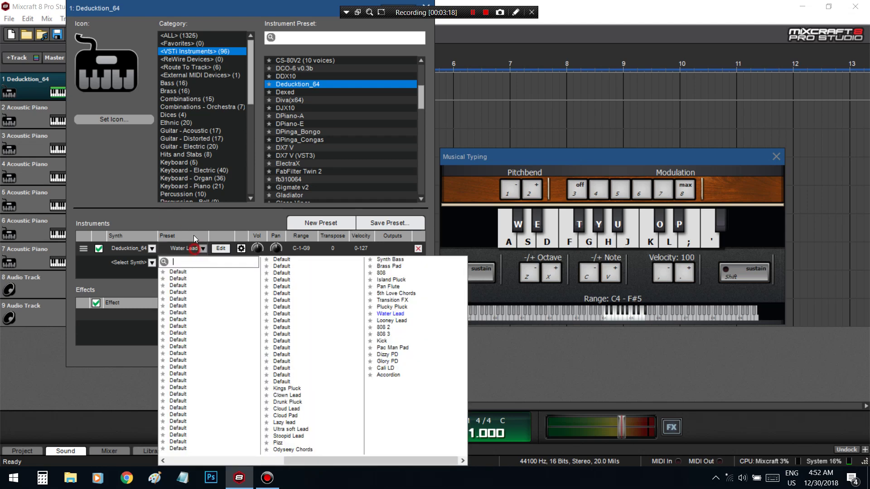
pyautogui.click(198, 2)
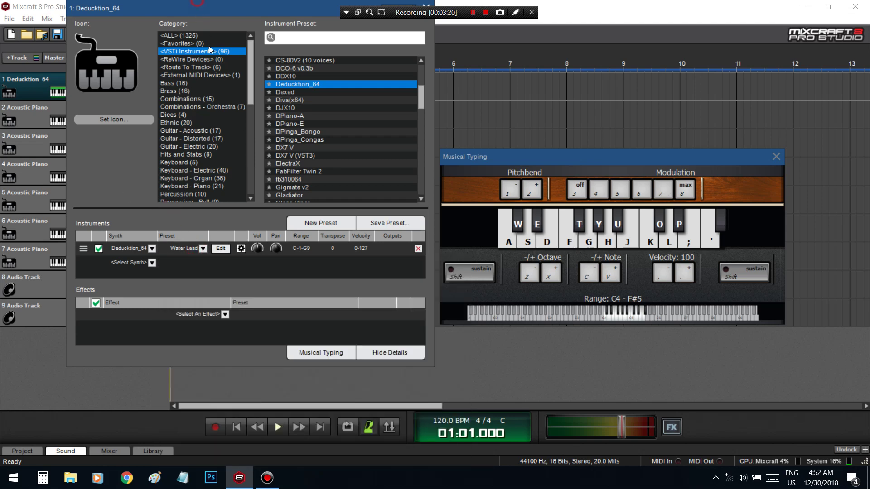
# Step: Open the Deducktion_64 synth editor from track 1's instrument list and load the Island Pluck user preset
pyautogui.moveTo(218, 8); pyautogui.dragTo(239, 63)
pyautogui.click(243, 304)
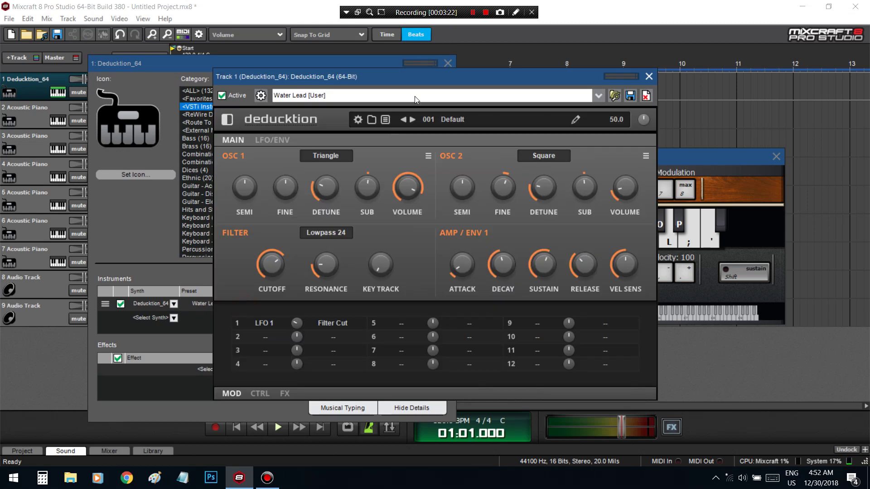
pyautogui.click(415, 96)
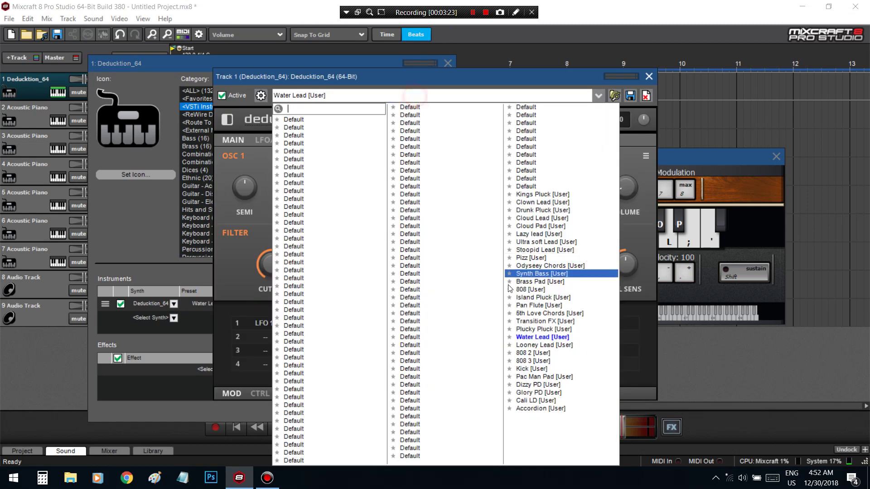
pyautogui.click(535, 297)
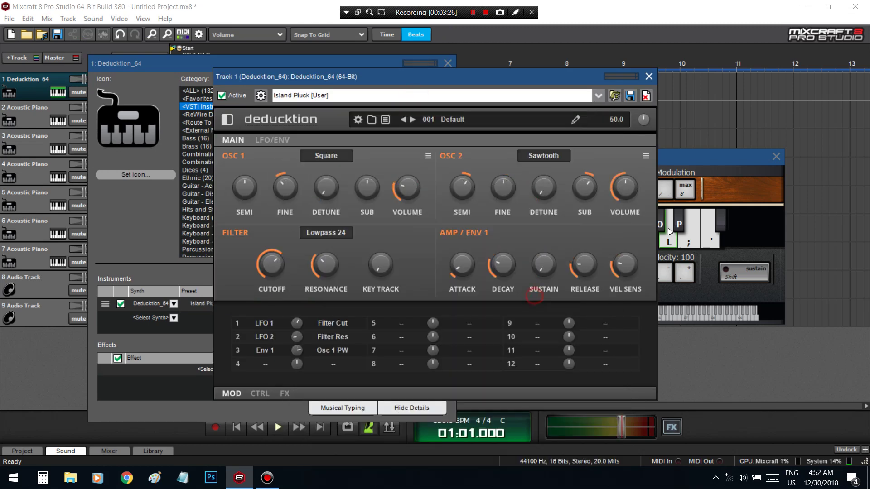
# Step: Audition the Island Pluck preset with Musical Typing in the C4 - F#5 range
pyautogui.click(735, 188)
pyautogui.press('a')
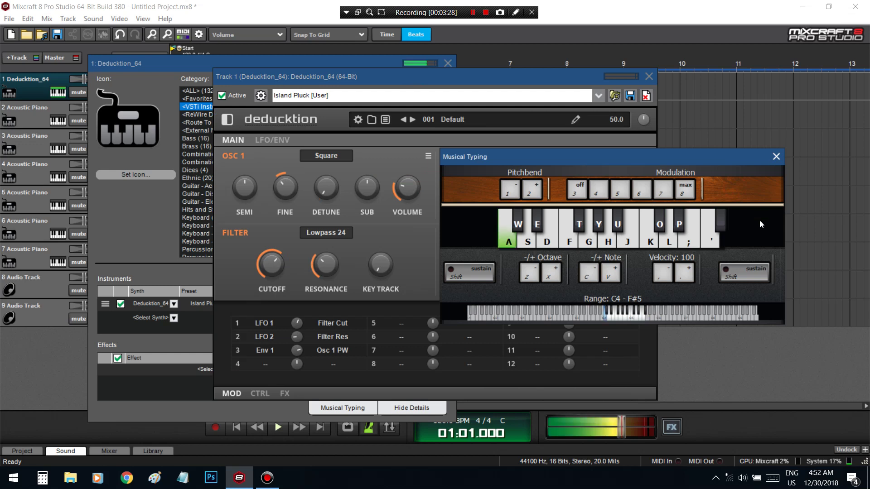
pyautogui.press('a')
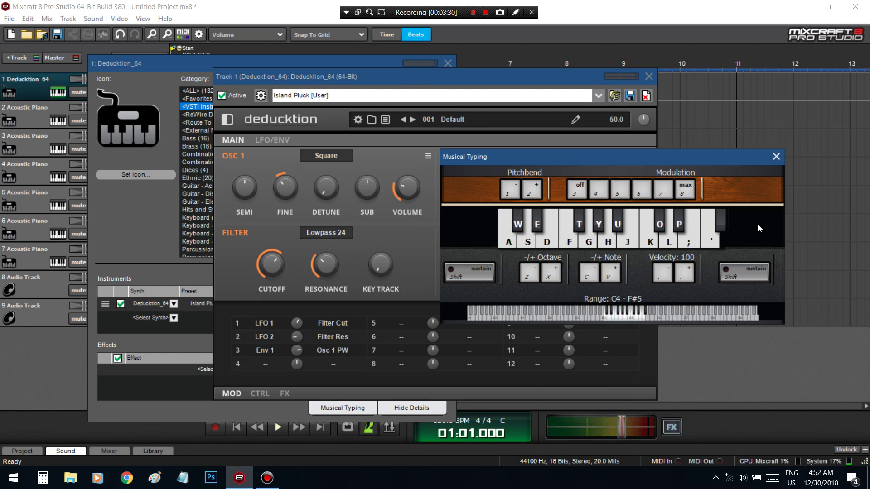
pyautogui.press('g')
pyautogui.press('f')
pyautogui.press('d')
# Step: Raise the Musical Typing range to C5 - F#6 and play a short Island Pluck melody
pyautogui.press('x')
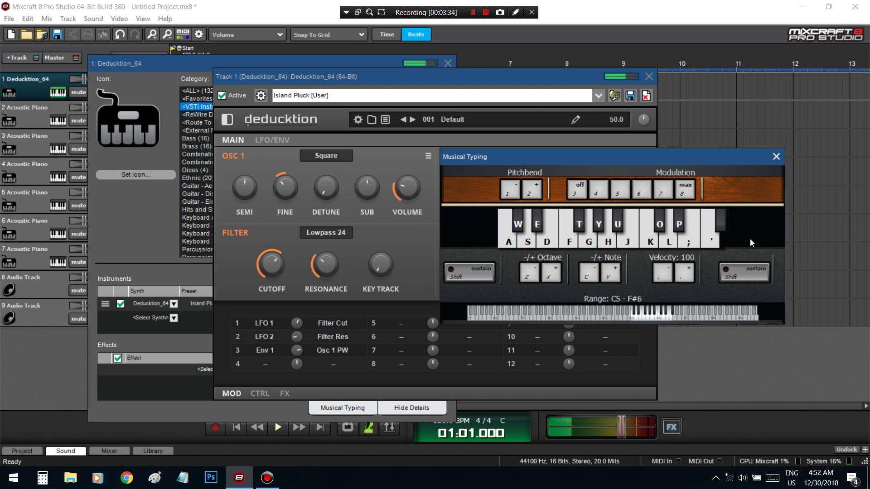
pyautogui.press('a')
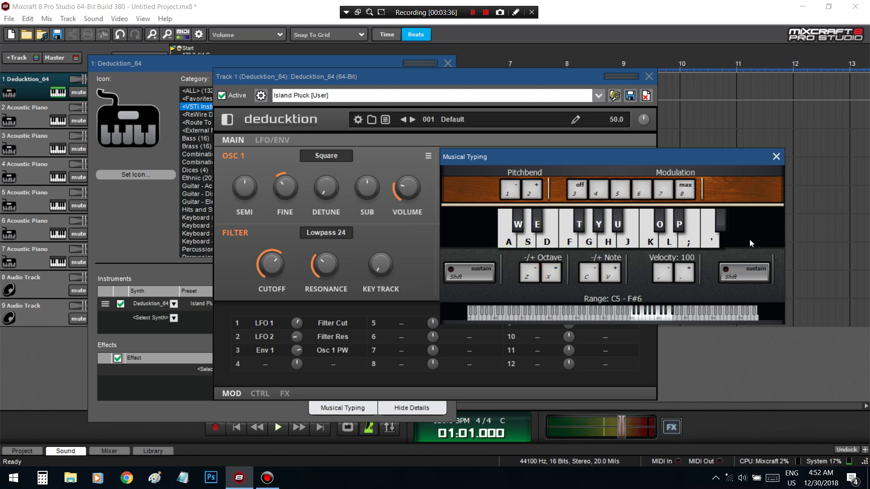
pyautogui.press('d')
pyautogui.press('a')
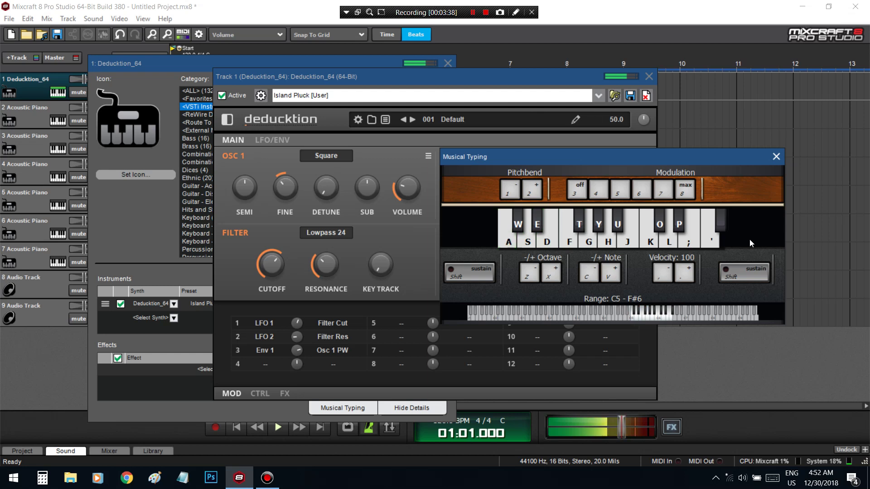
pyautogui.press('a')
pyautogui.press('a')
pyautogui.press('a')
pyautogui.press('d')
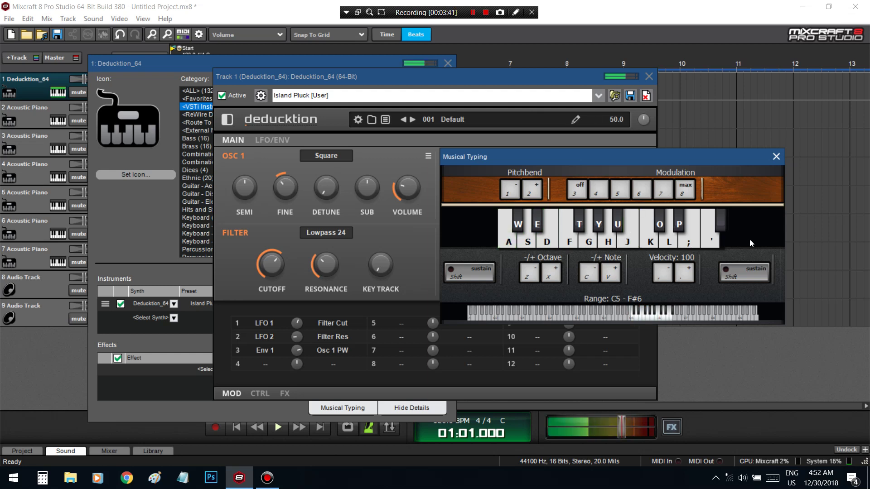
pyautogui.press('a')
pyautogui.press('s')
pyautogui.press('a')
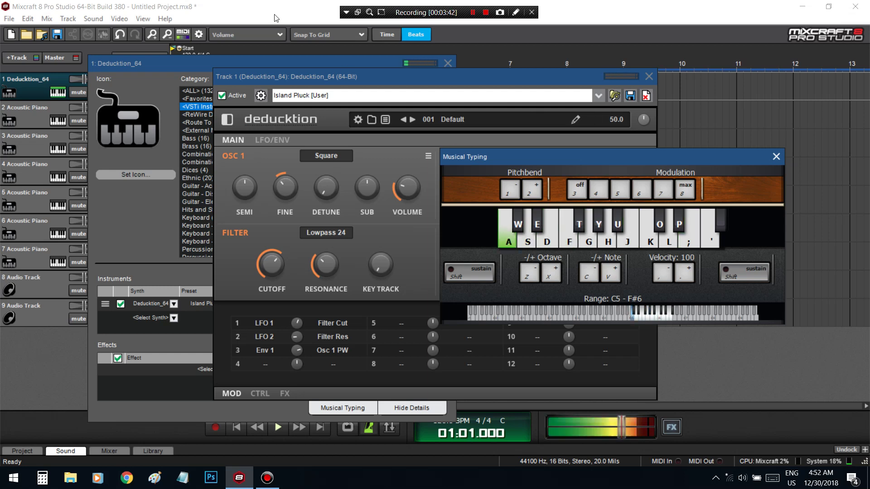
# Step: Load the Transition FX user preset in the Deducktion_64 editor and audition it with Musical Typing
pyautogui.click(599, 95)
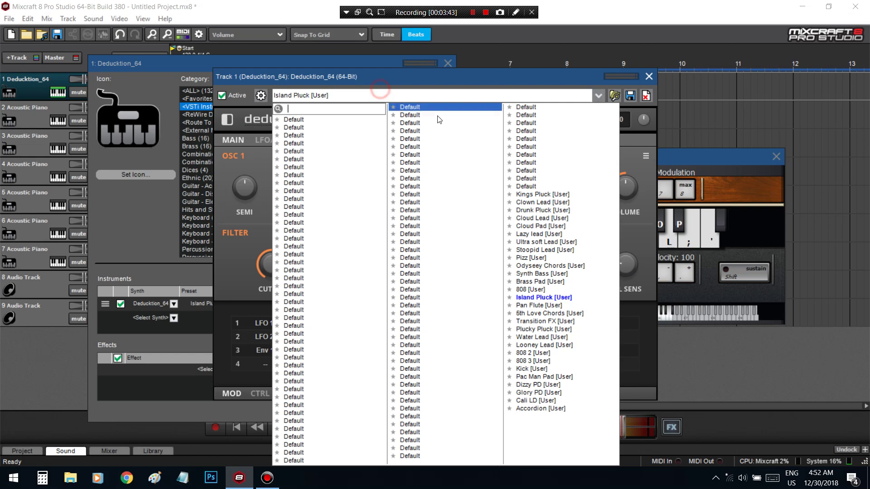
pyautogui.click(538, 322)
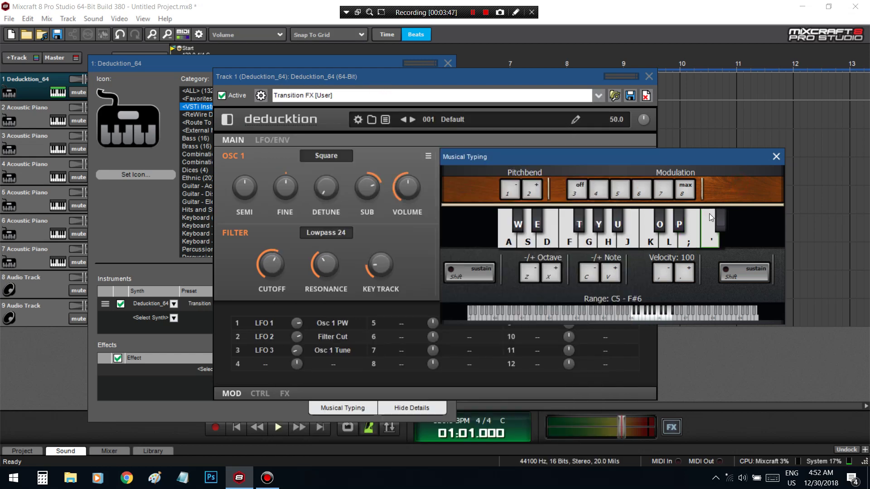
pyautogui.press('a')
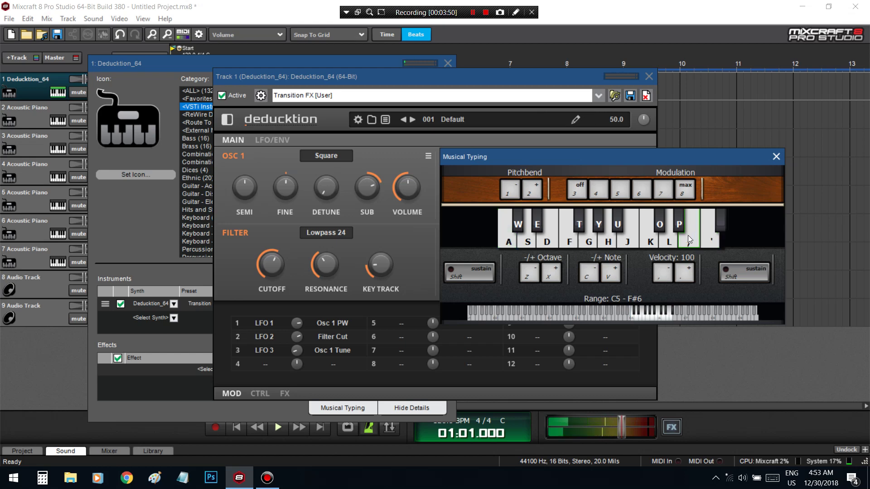
# Step: Load the Synth Bass user preset and audition it with Musical Typing, lowering the range to C2 - F#3
pyautogui.click(289, 94)
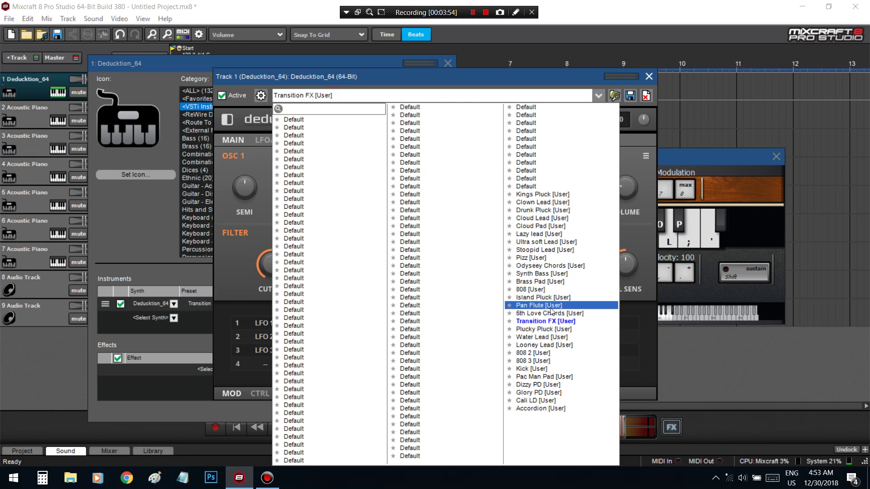
pyautogui.click(553, 273)
pyautogui.click(706, 189)
pyautogui.press('a')
pyautogui.press('z')
pyautogui.press('a')
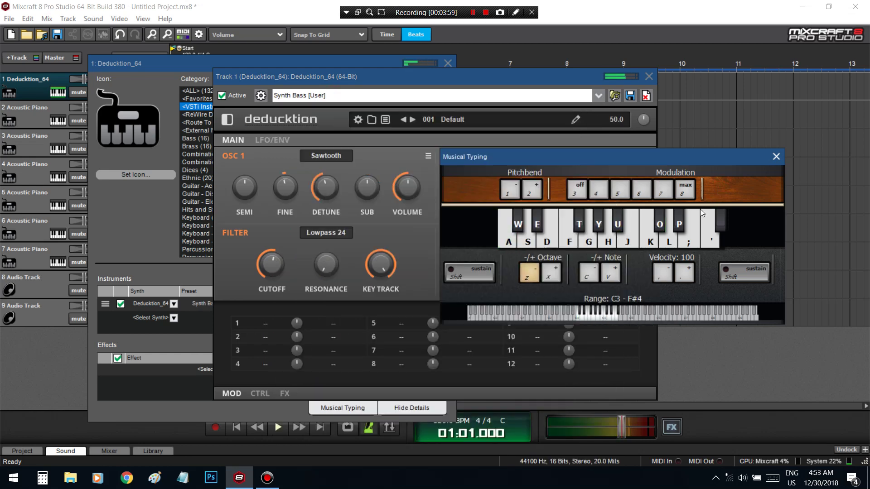
pyautogui.press('z')
pyautogui.press('a')
pyautogui.press('g')
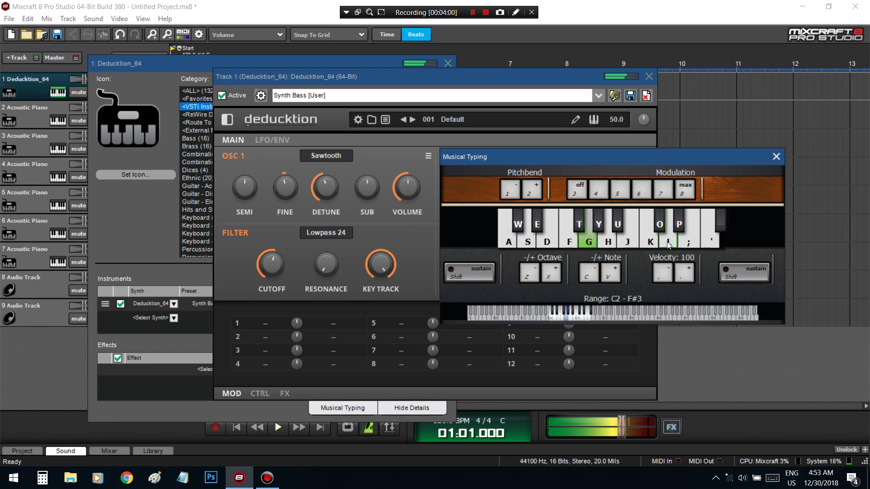
pyautogui.press('e')
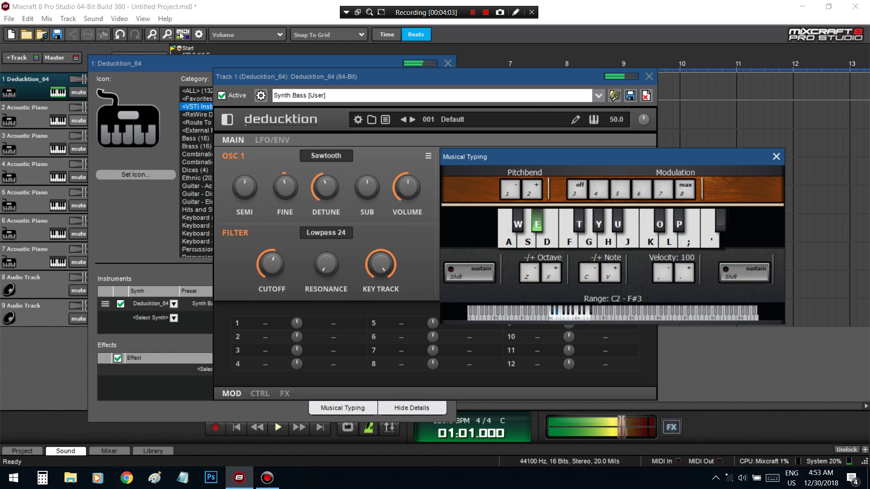
# Step: Close track 1's instrument window and remove the dIM_sixtyfive_a effect from the track's effect list
pyautogui.click(153, 89)
pyautogui.click(442, 125)
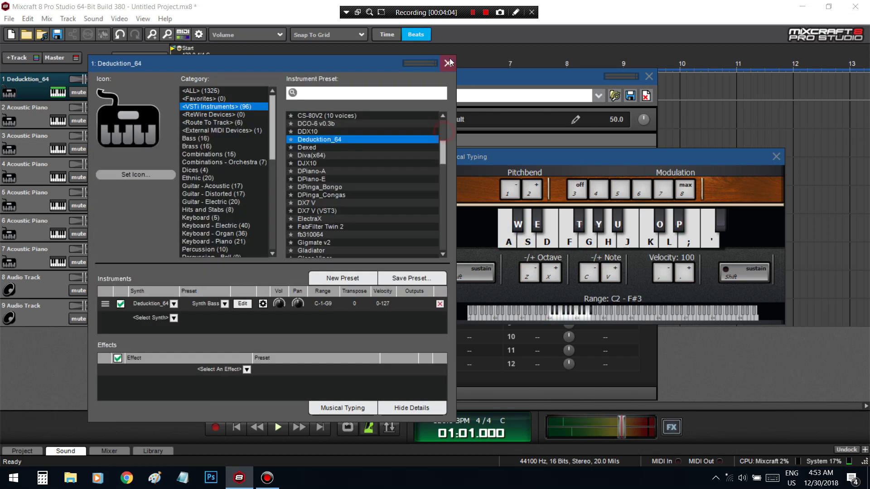
pyautogui.click(448, 63)
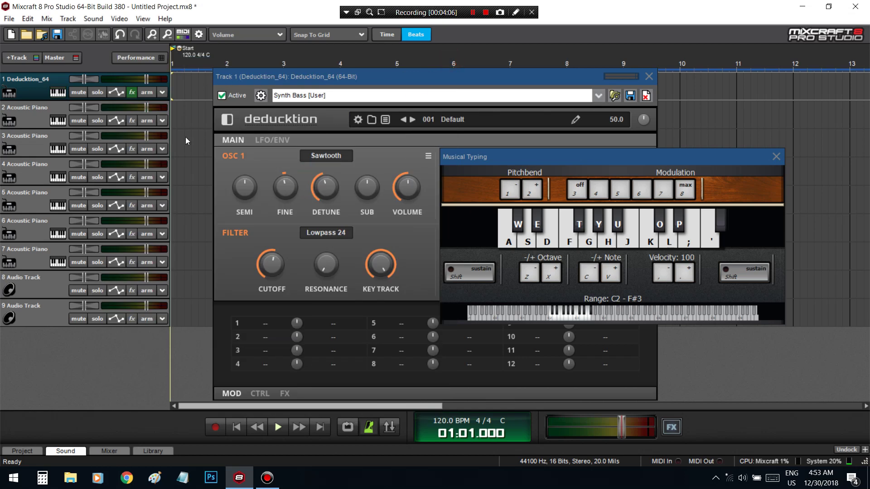
pyautogui.click(132, 92)
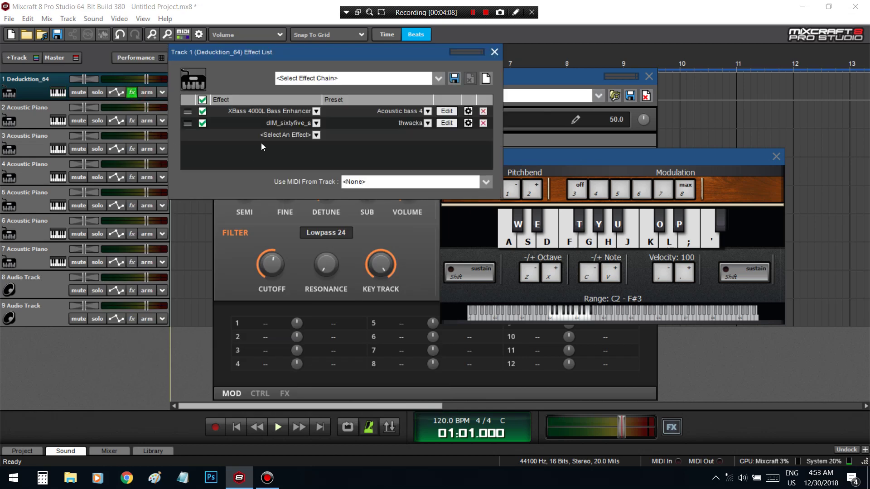
pyautogui.click(483, 124)
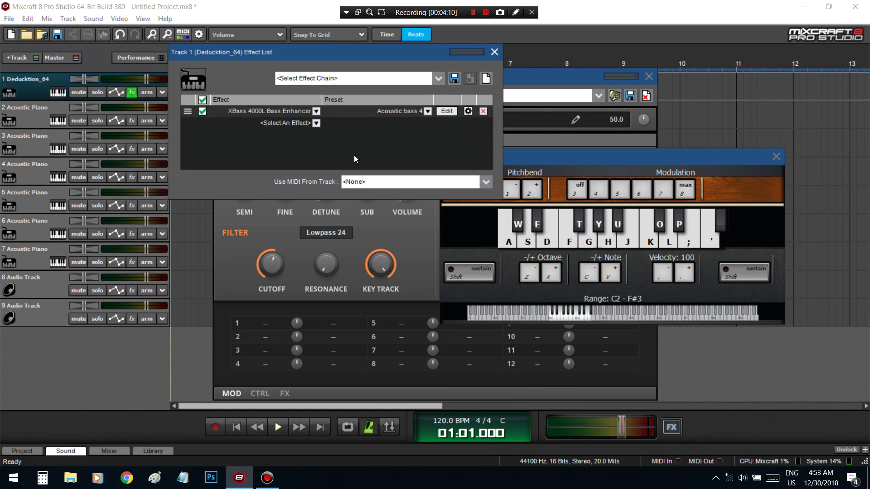
# Step: Close the Deducktion_64 editor after viewing its built-in FX settings, and add the Chorus CH-2 effect to track 1
pyautogui.click(284, 394)
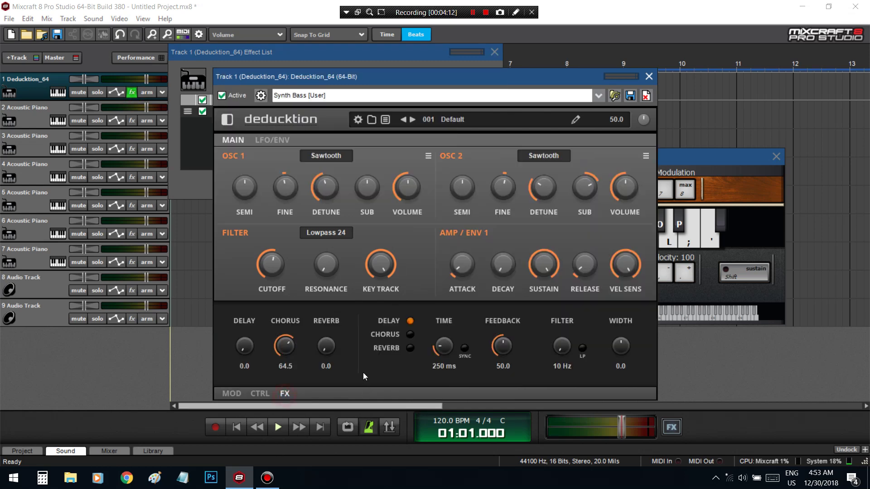
pyautogui.click(648, 77)
pyautogui.click(290, 123)
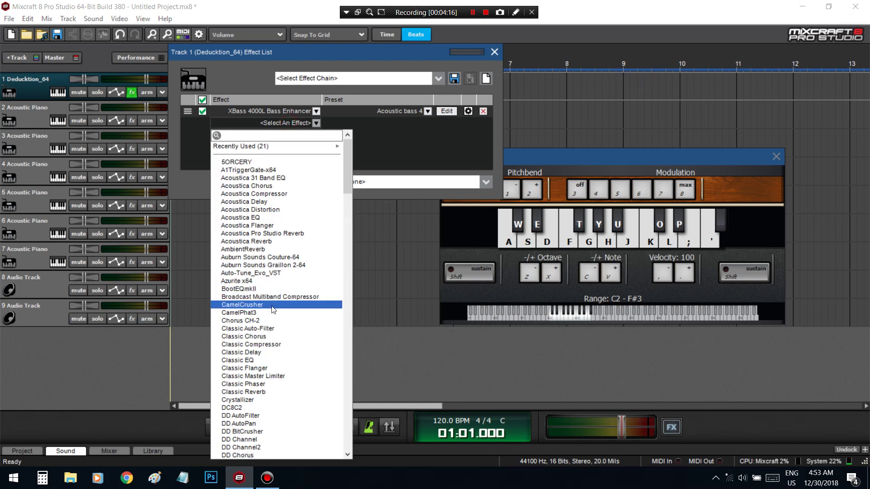
pyautogui.click(274, 321)
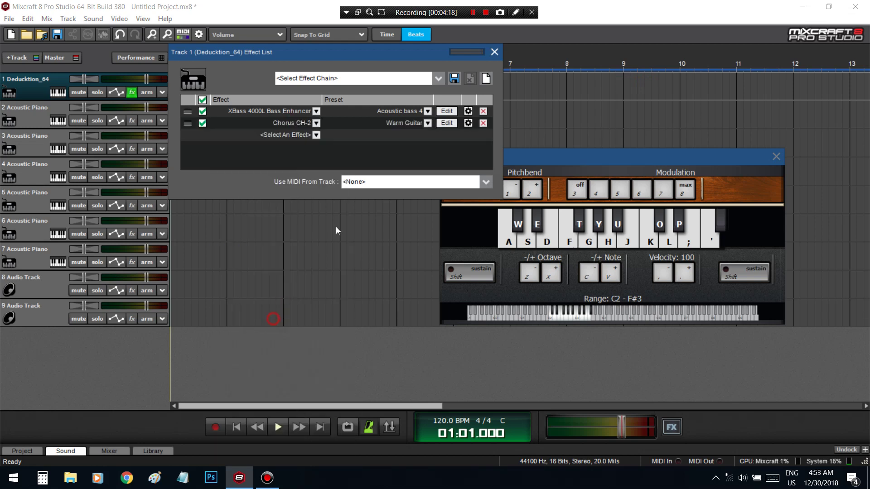
# Step: Audition the Synth Bass preset through the XBass 4000L Bass Enhancer and Chorus CH-2 effects with Musical Typing
pyautogui.click(480, 232)
pyautogui.press('a')
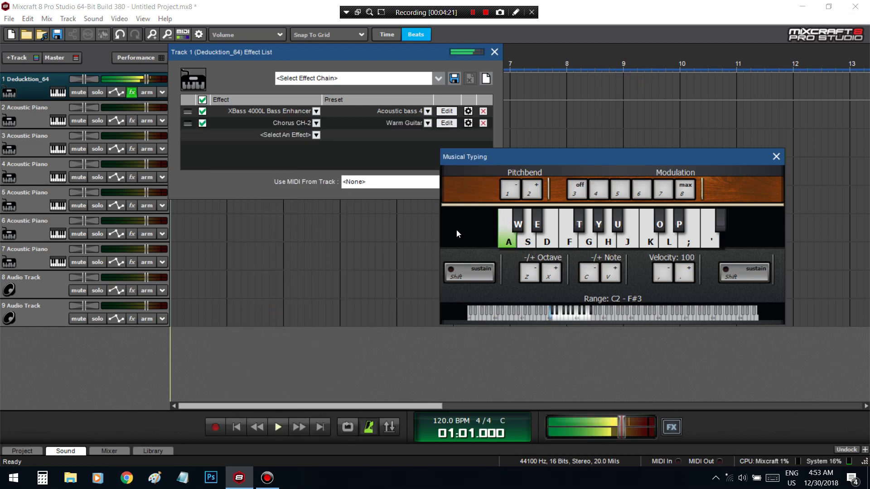
pyautogui.press('g')
pyautogui.press('e')
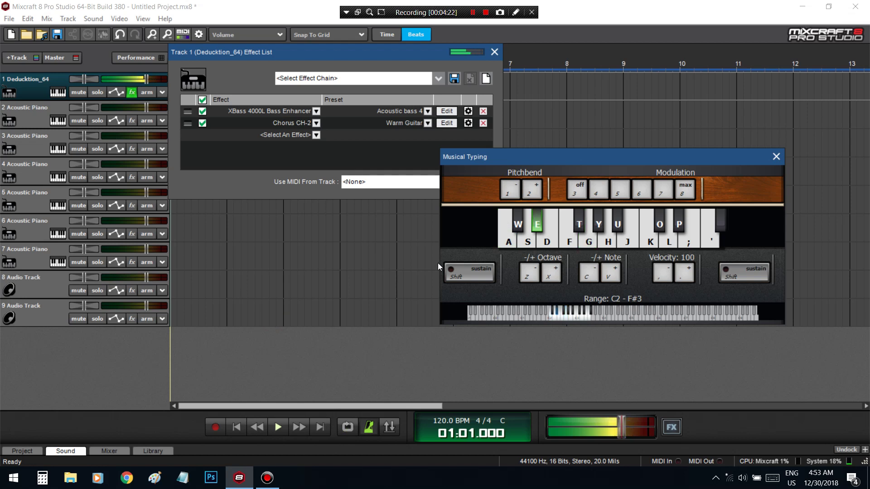
# Step: Set the XBass 4000L Bass Enhancer preset to Acoustic bass 3 and audition the Synth Bass sound with it
pyautogui.click(287, 135)
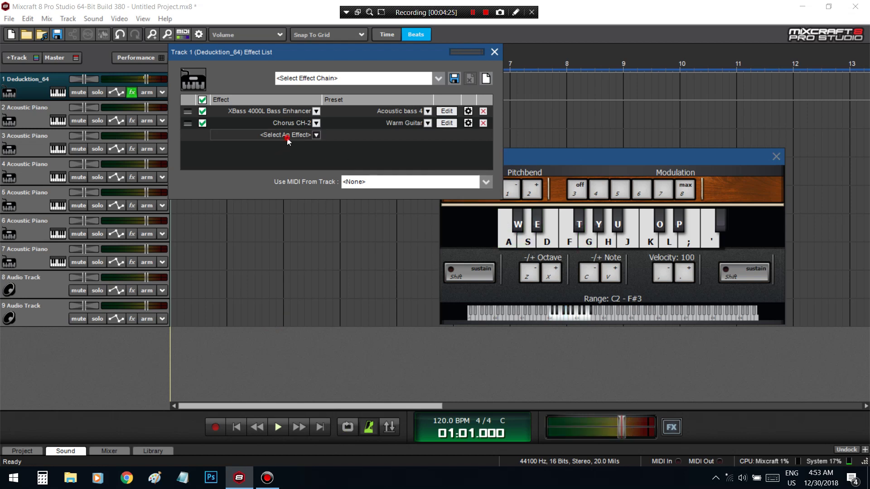
pyautogui.click(386, 157)
pyautogui.click(395, 113)
pyautogui.click(370, 149)
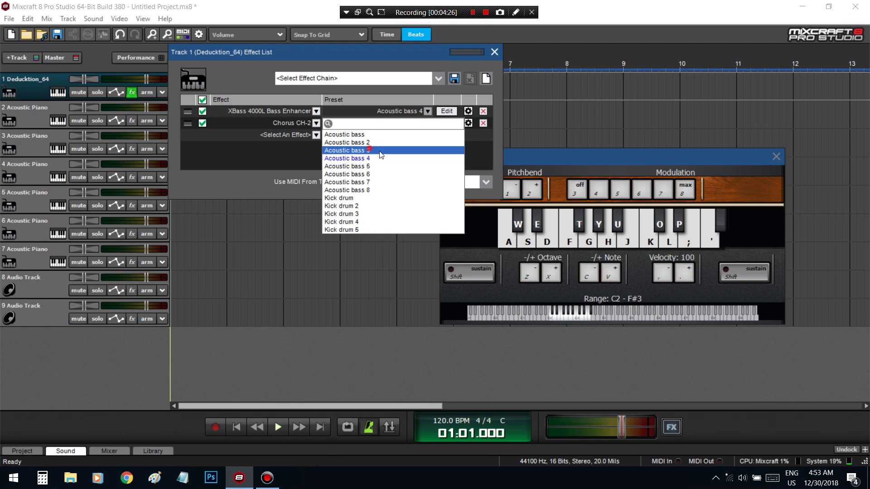
pyautogui.click(470, 221)
pyautogui.press('a')
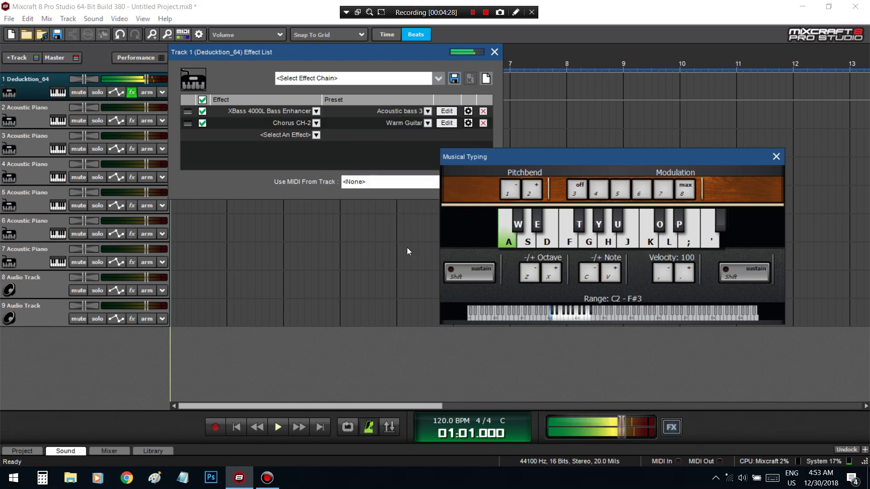
# Step: Raise the system speaker volume and audition the Synth Bass sound again through the bass enhancer and chorus
pyautogui.press('g')
pyautogui.press('e')
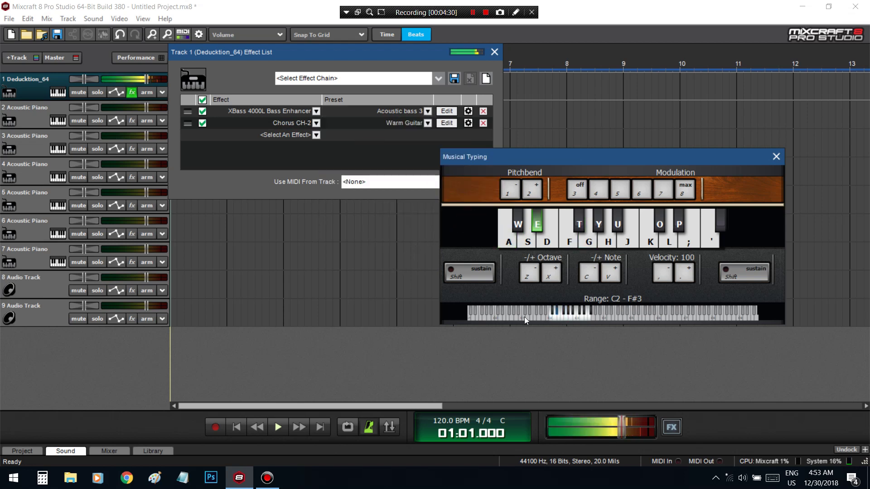
pyautogui.click(742, 478)
pyautogui.scroll(11, 728, 475)
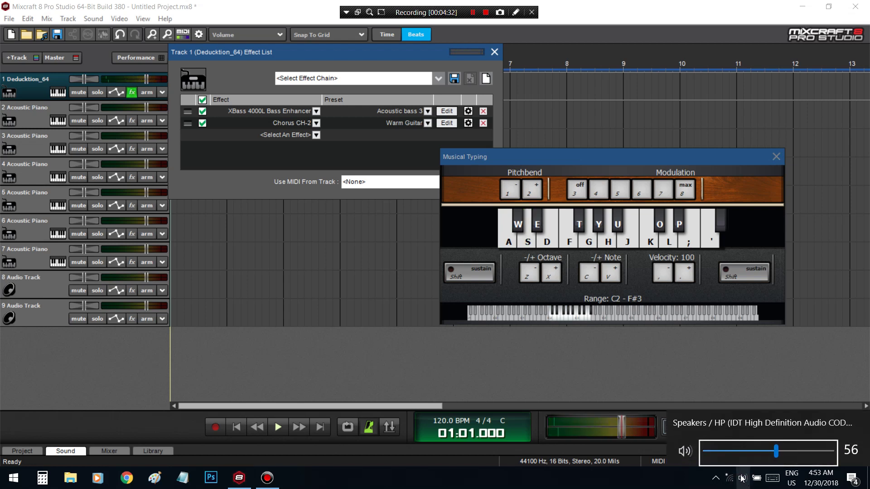
pyautogui.scroll(14, 728, 475)
pyautogui.click(473, 208)
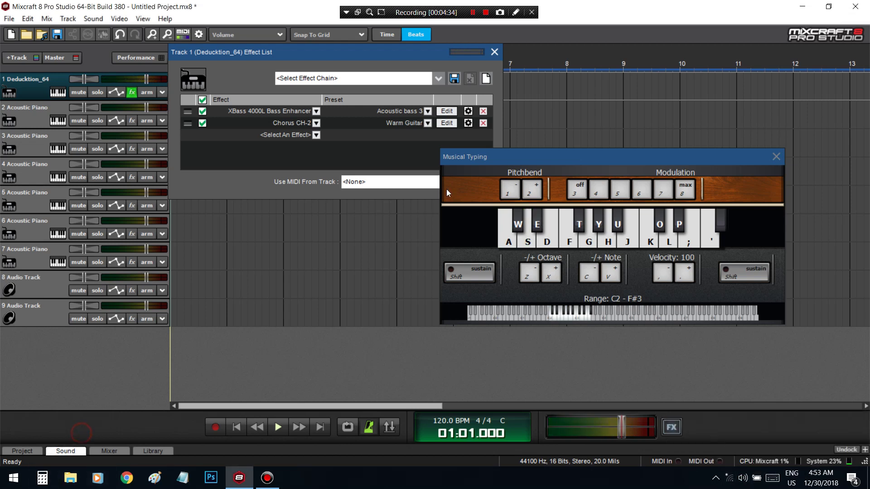
pyautogui.press('a')
pyautogui.press('g')
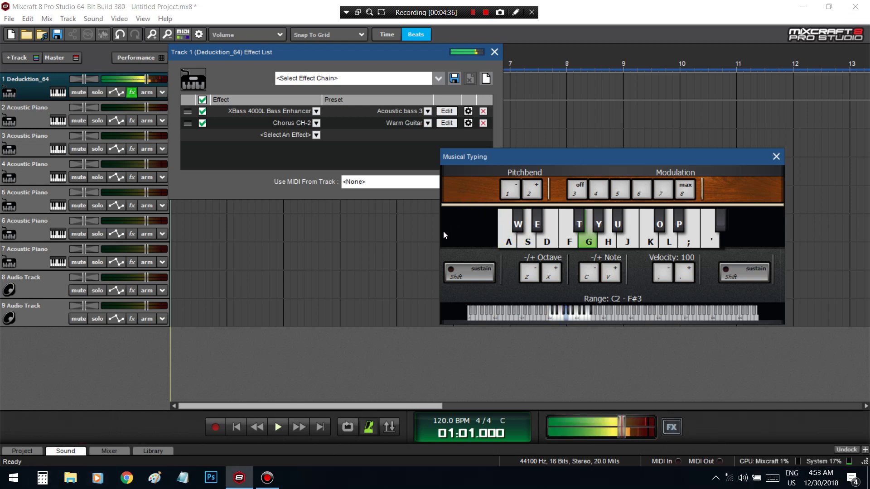
pyautogui.press('e')
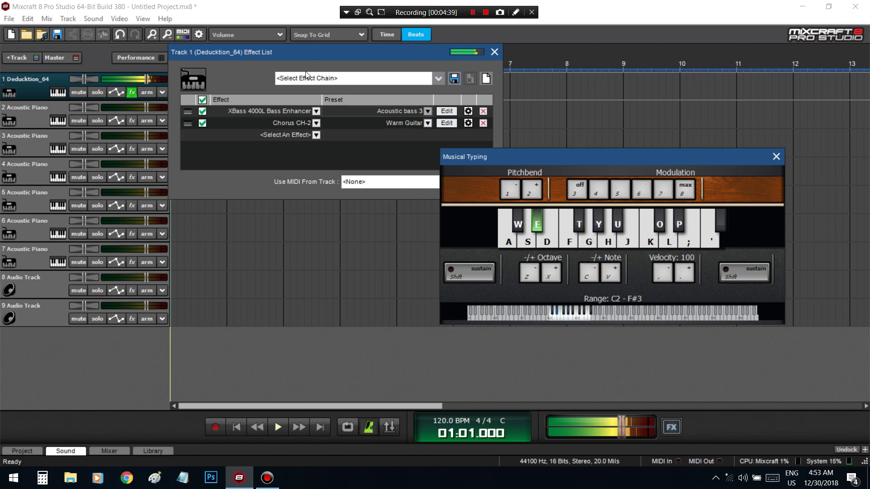
pyautogui.press('s')
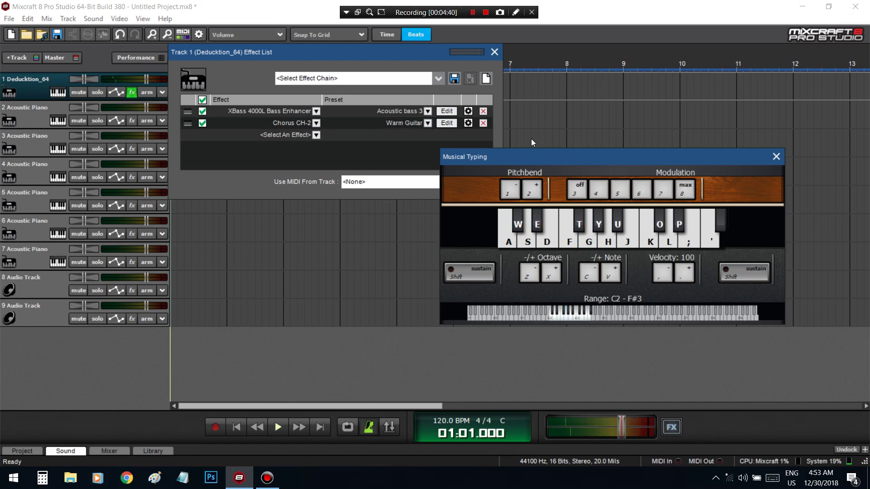
# Step: Remove the XBass 4000L Bass Enhancer and Chorus CH-2 effects from track 1, and load the Deducktion_64 preset Odyseey Chords
pyautogui.click(483, 111)
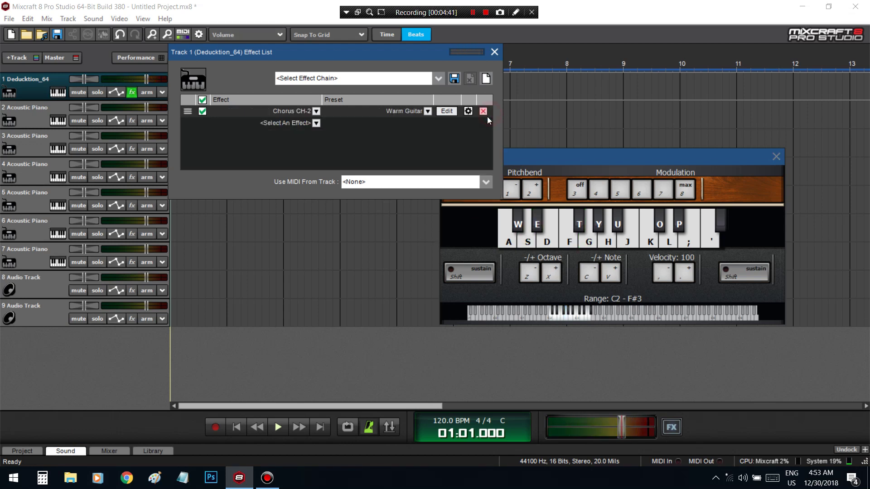
pyautogui.click(57, 93)
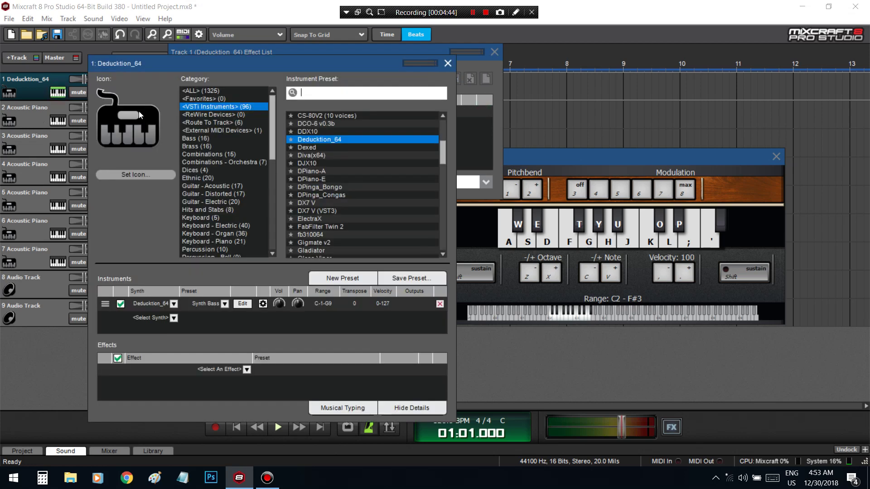
pyautogui.click(228, 304)
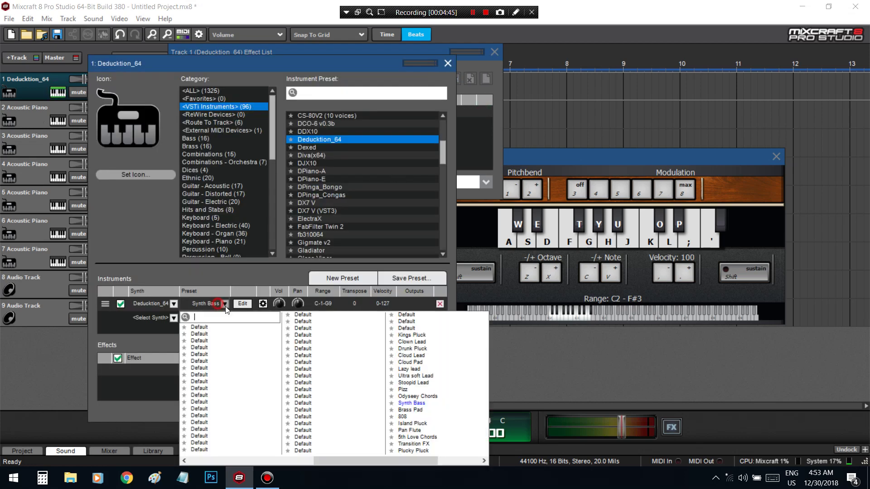
pyautogui.click(419, 396)
pyautogui.click(742, 191)
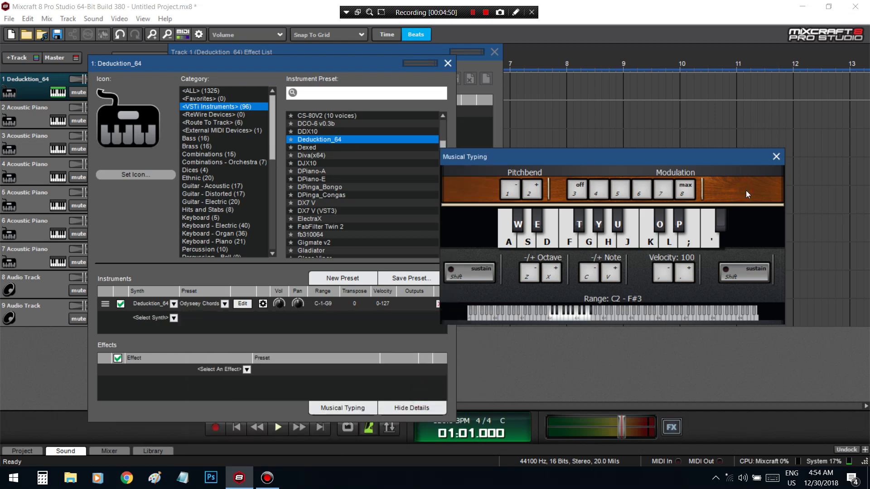
# Step: Audition the Odyseey Chords preset with Musical Typing, raising the keyboard range one octave to C3 - F#4
pyautogui.press('a')
pyautogui.press('g')
pyautogui.press('u')
pyautogui.press('l')
pyautogui.press('x')
pyautogui.press('t')
pyautogui.press('o')
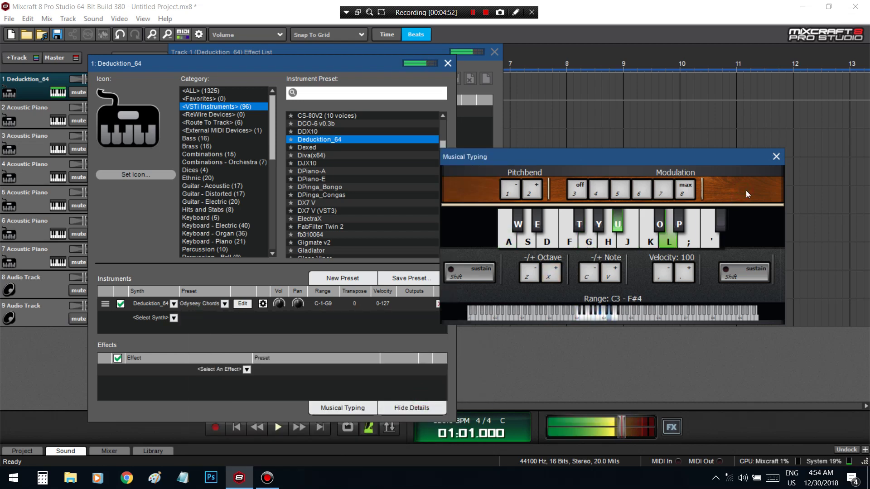
pyautogui.press('u')
# Step: Close the instrument window and play chords and melody notes with Odyseey Chords, raising the Musical Typing range to C4 - F#5
pyautogui.click(447, 63)
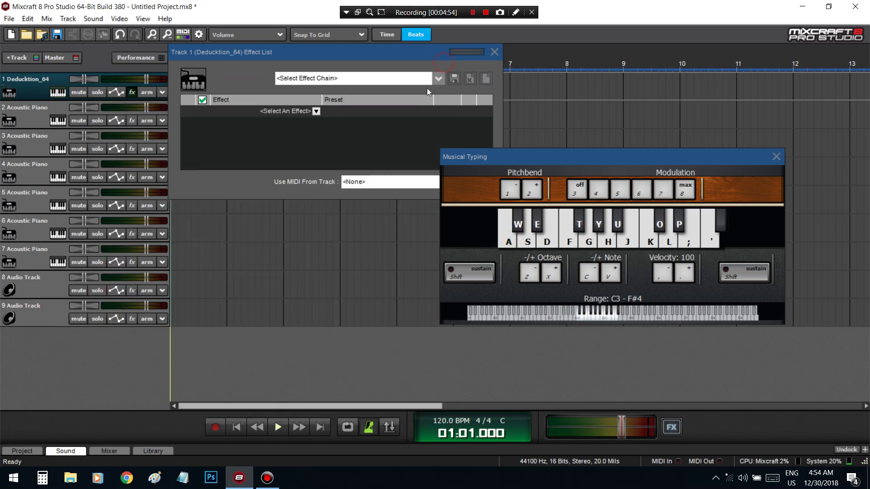
pyautogui.click(474, 195)
pyautogui.press('u')
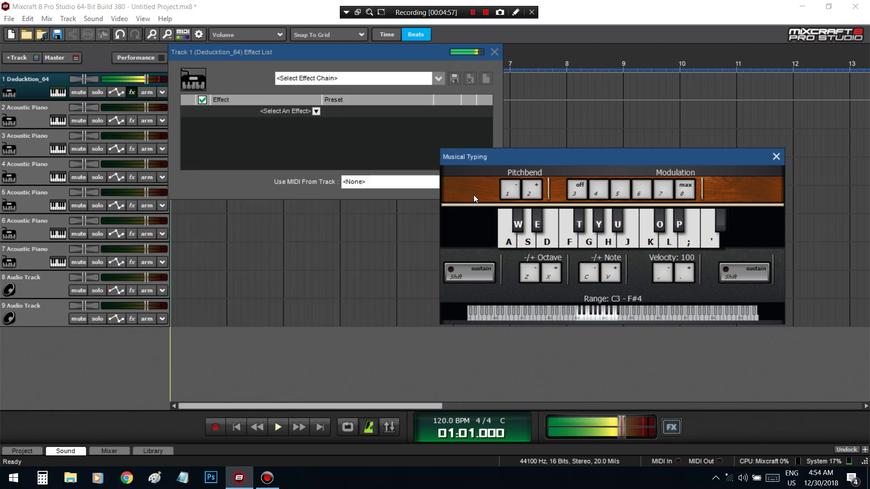
pyautogui.press('g')
pyautogui.press('l')
pyautogui.press('x')
pyautogui.press('k')
pyautogui.press('g')
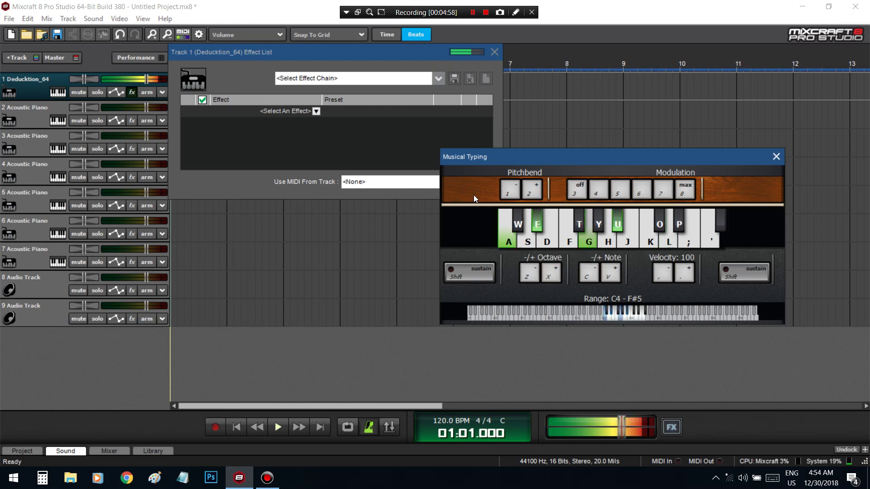
pyautogui.press('a')
pyautogui.press('e')
pyautogui.press('f')
pyautogui.press('h')
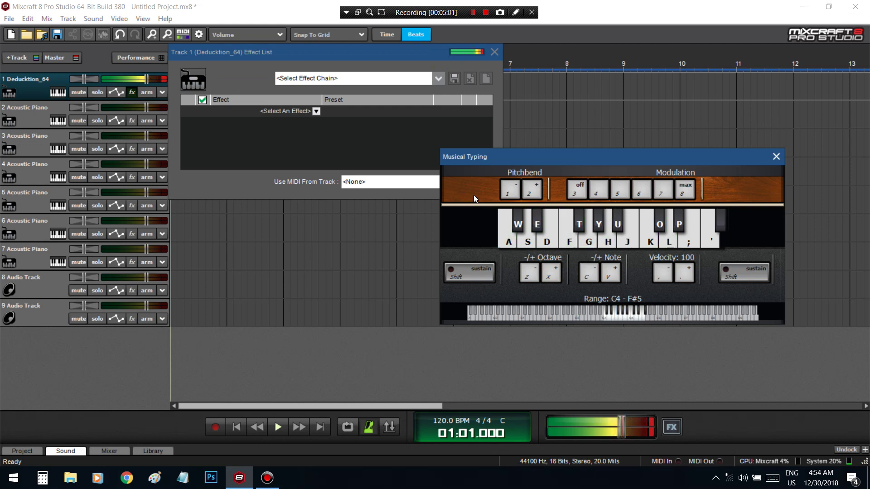
pyautogui.press('g')
pyautogui.press('u')
pyautogui.press('a')
pyautogui.press('e')
pyautogui.press('l')
pyautogui.press('u')
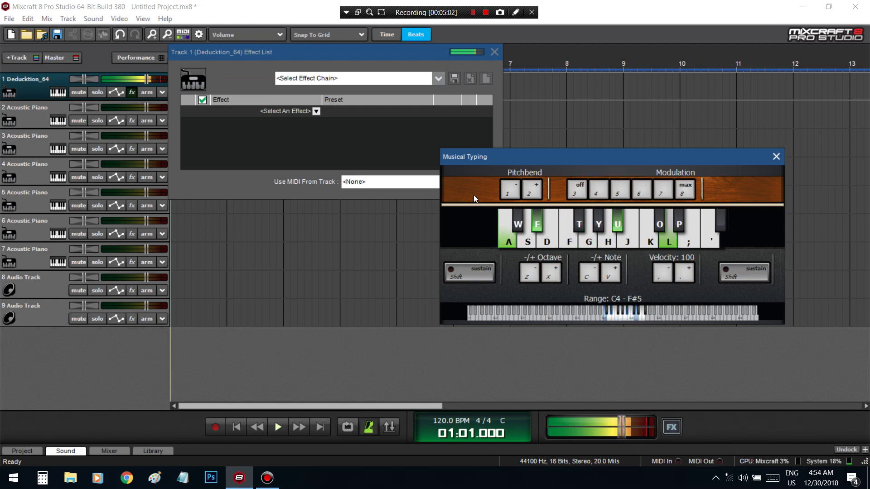
pyautogui.press('a')
pyautogui.press('e')
pyautogui.press('g')
pyautogui.press('l')
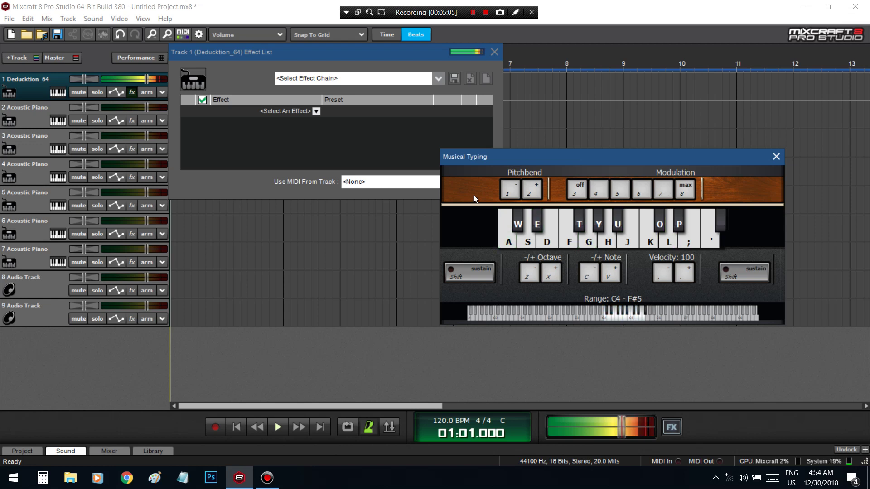
pyautogui.press('a')
pyautogui.press('f')
pyautogui.press('a')
pyautogui.press('g')
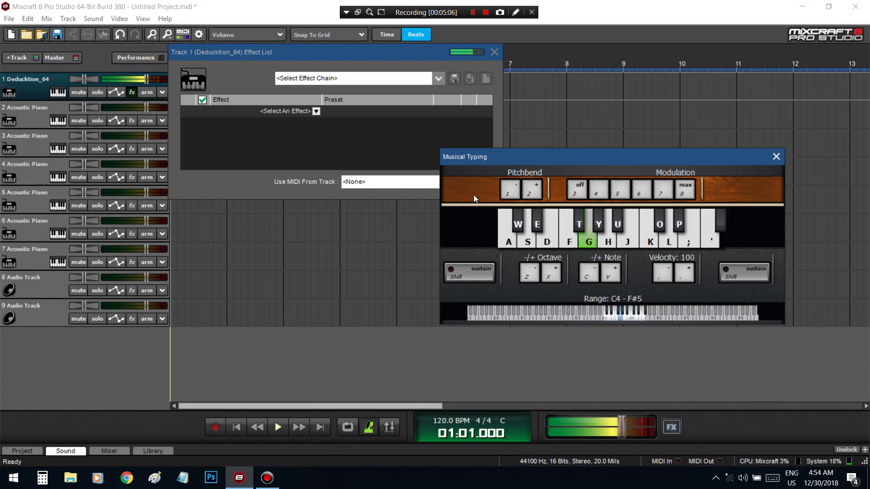
pyautogui.press('e')
pyautogui.press('s')
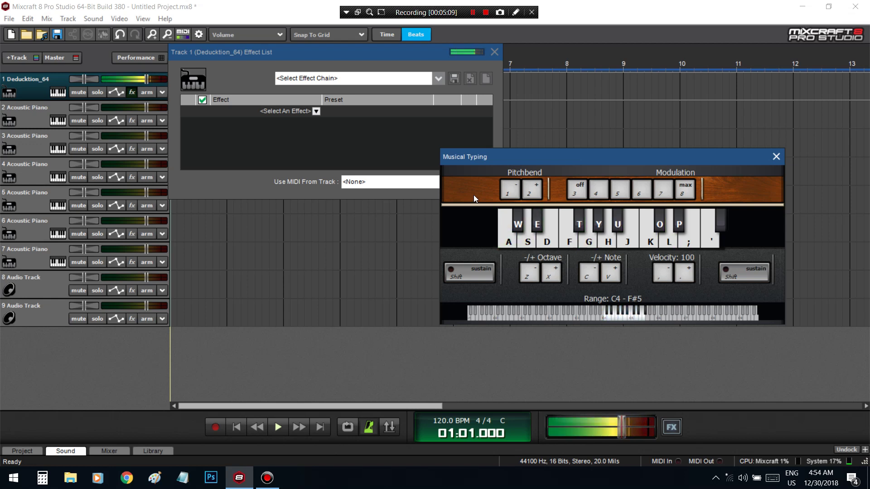
pyautogui.press('s')
pyautogui.press('k')
pyautogui.press('l')
pyautogui.press(';')
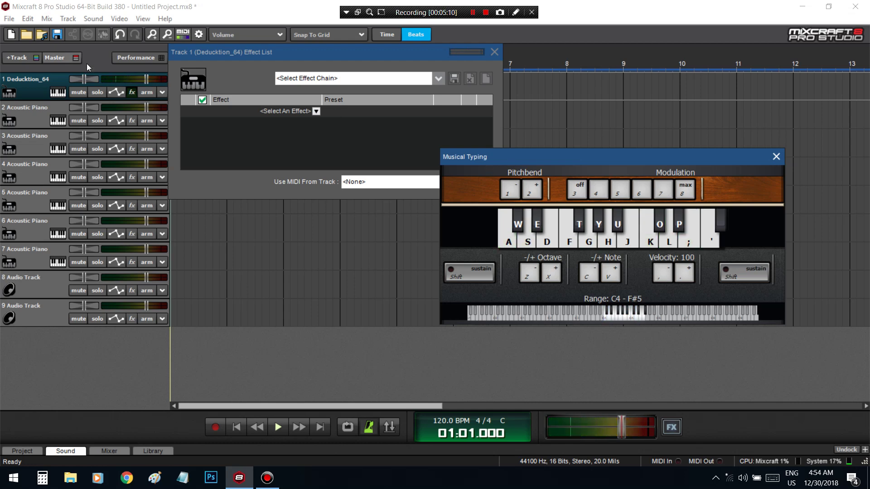
# Step: Reopen track 1's instrument window and change the Deducktion_64 preset to Cali LD, leaving Musical Typing ready to play
pyautogui.click(58, 93)
pyautogui.click(202, 303)
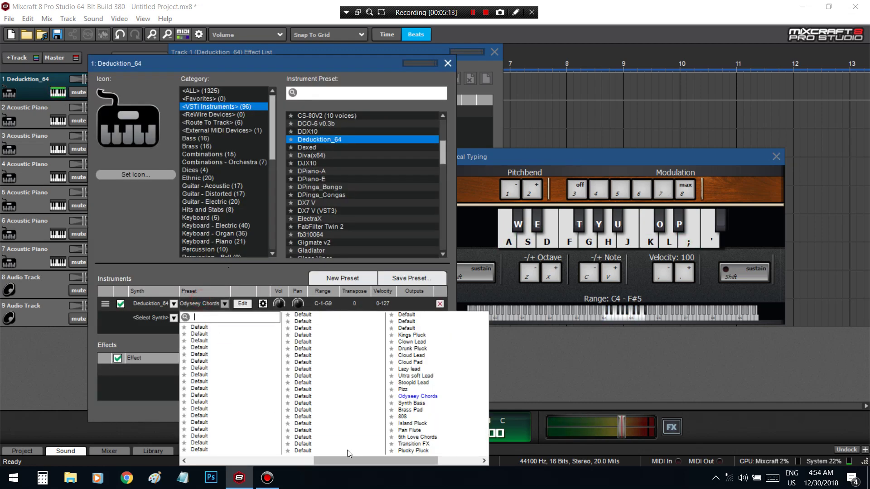
pyautogui.scroll(-1, 420, 417)
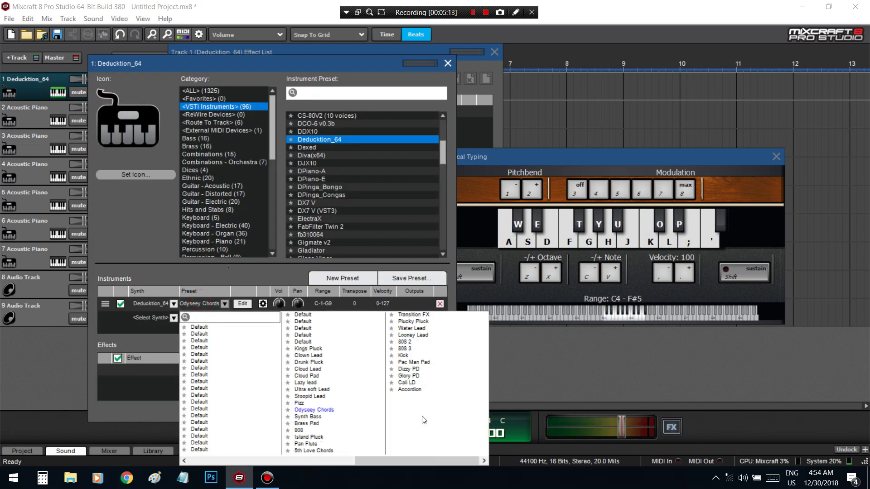
pyautogui.click(413, 383)
pyautogui.click(482, 185)
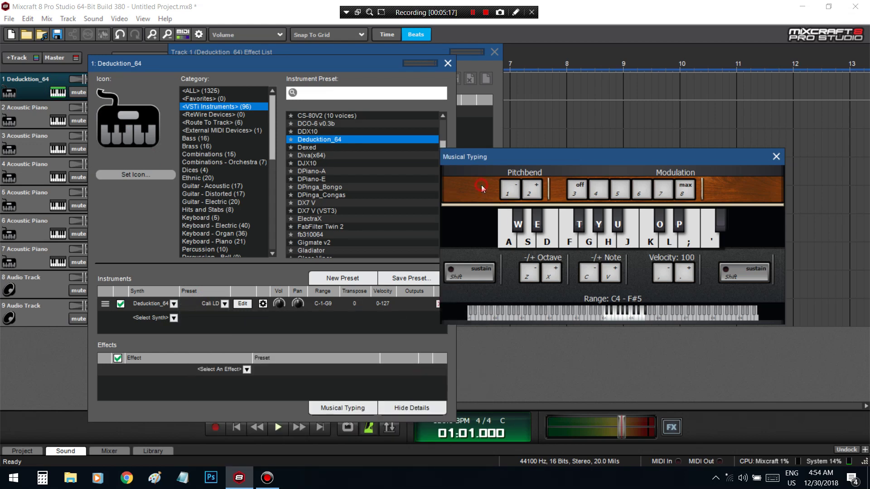
# Step: Audition the Cali LD preset with Musical Typing, repeating the phrase one octave lower in the C3 - F#4 range
pyautogui.press('a')
pyautogui.press('g')
pyautogui.press('e')
pyautogui.press('s')
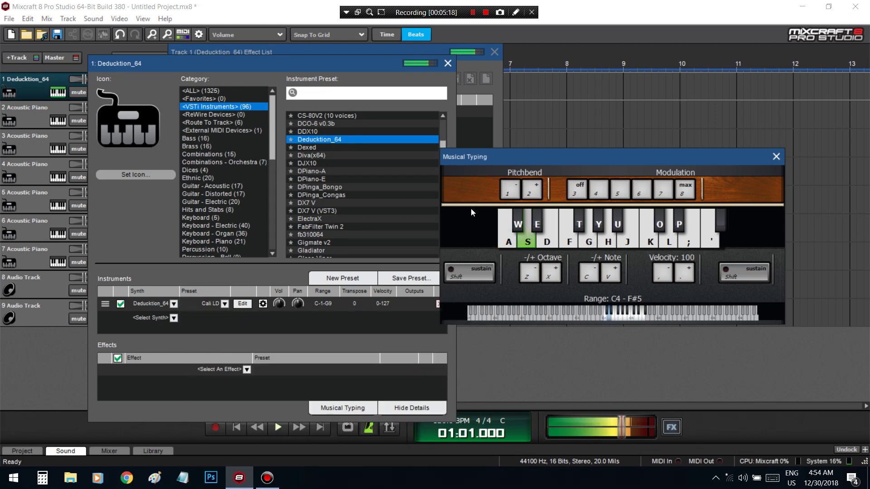
pyautogui.press('z')
pyautogui.press('a')
pyautogui.press('g')
pyautogui.press('e')
pyautogui.press('s')
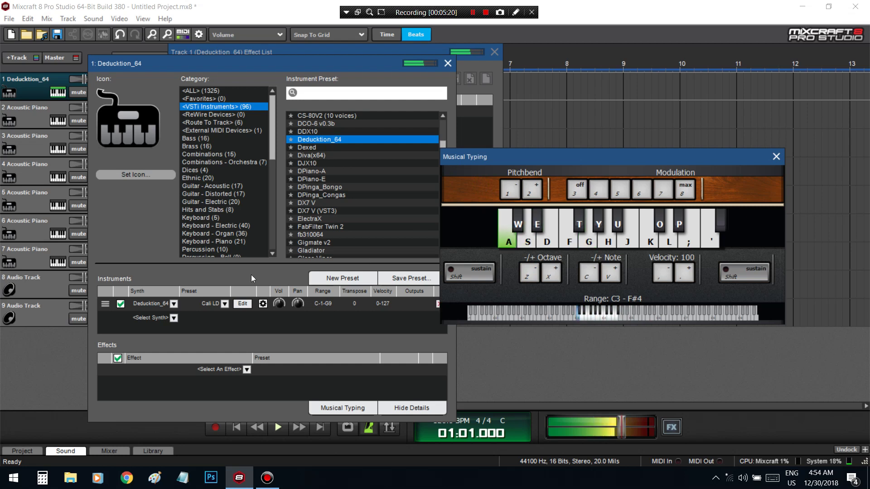
# Step: Change the Deducktion_64 preset to Accordion and audition it with Musical Typing in the C3 - F#4 range
pyautogui.click(225, 303)
pyautogui.click(420, 391)
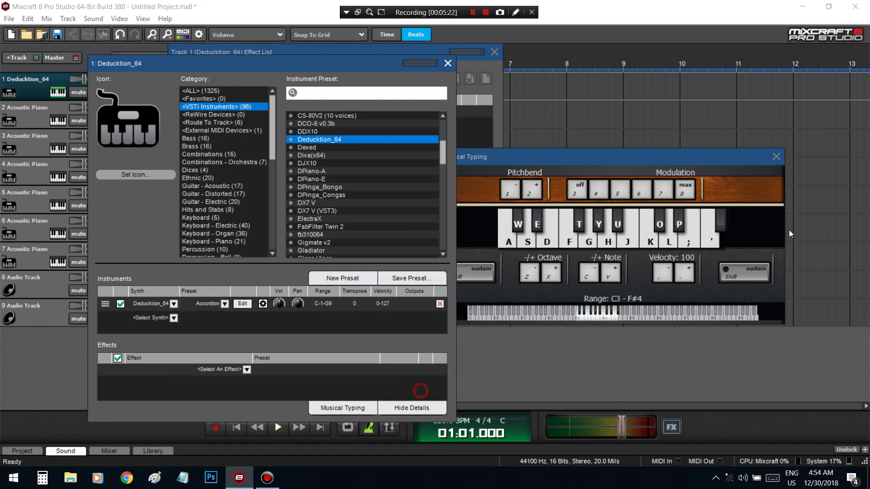
pyautogui.click(740, 195)
pyautogui.press('a')
pyautogui.press('g')
pyautogui.press('e')
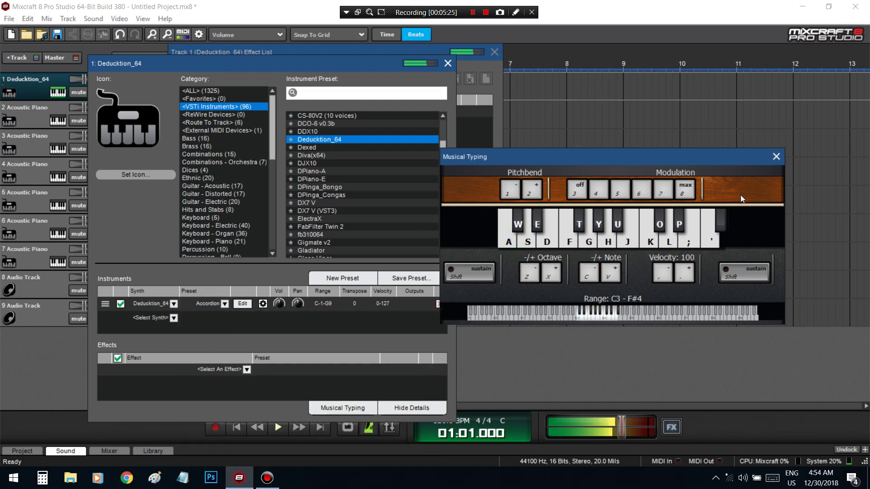
pyautogui.press('s')
pyautogui.press('g')
pyautogui.press('u')
pyautogui.press('l')
pyautogui.press('g')
pyautogui.press('u')
pyautogui.press('l')
pyautogui.press('u')
pyautogui.press('l')
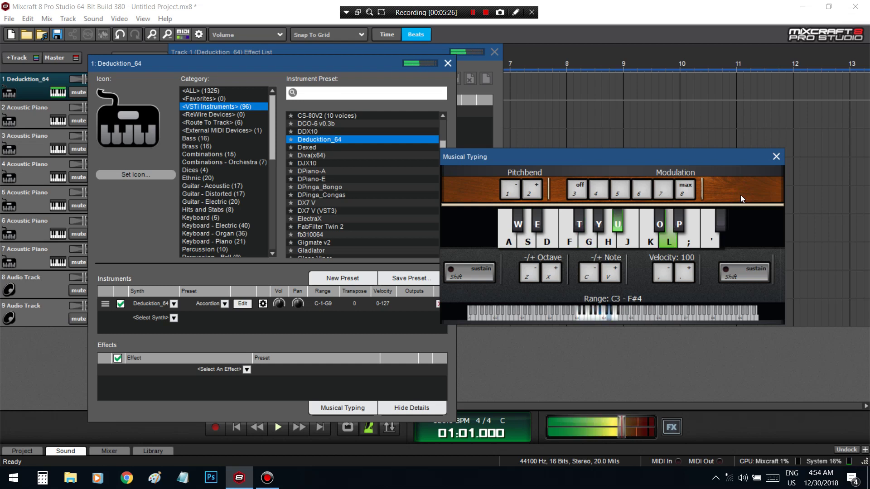
pyautogui.press('g')
pyautogui.press('a')
pyautogui.press('e')
# Step: Raise the Musical Typing range to C4 - F#5 and play chords and melody notes with the Accordion preset
pyautogui.press('x')
pyautogui.press('l')
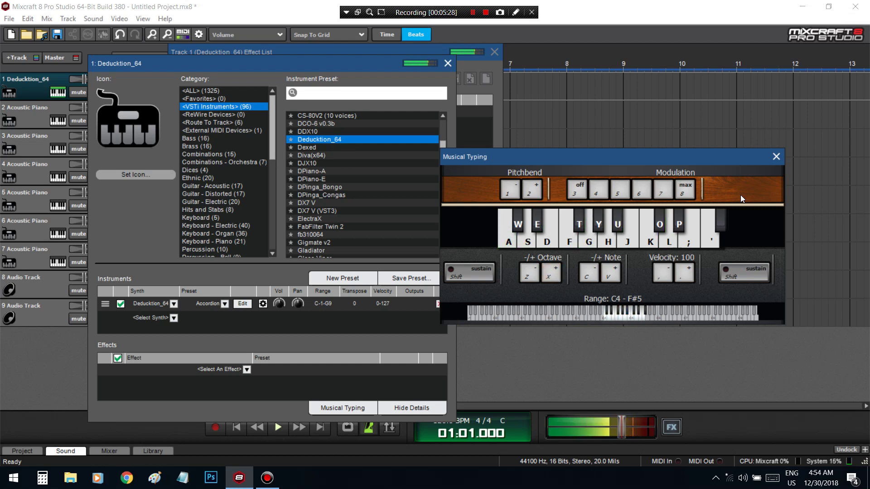
pyautogui.press('g')
pyautogui.press('u')
pyautogui.press('p')
pyautogui.press('g')
pyautogui.press('u')
pyautogui.press('l')
pyautogui.press('g')
pyautogui.press('u')
pyautogui.press('l')
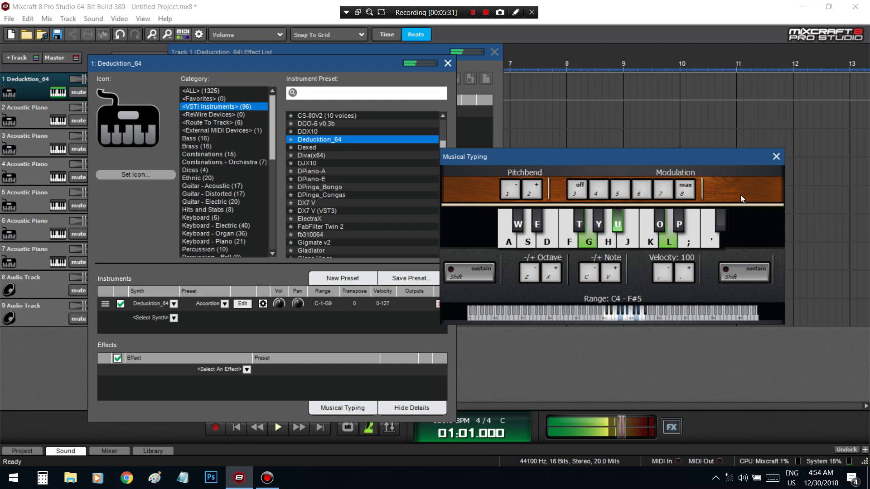
pyautogui.press('g')
pyautogui.press('a')
pyautogui.press('e')
pyautogui.press('a')
pyautogui.press('u')
pyautogui.press('a')
pyautogui.press('g')
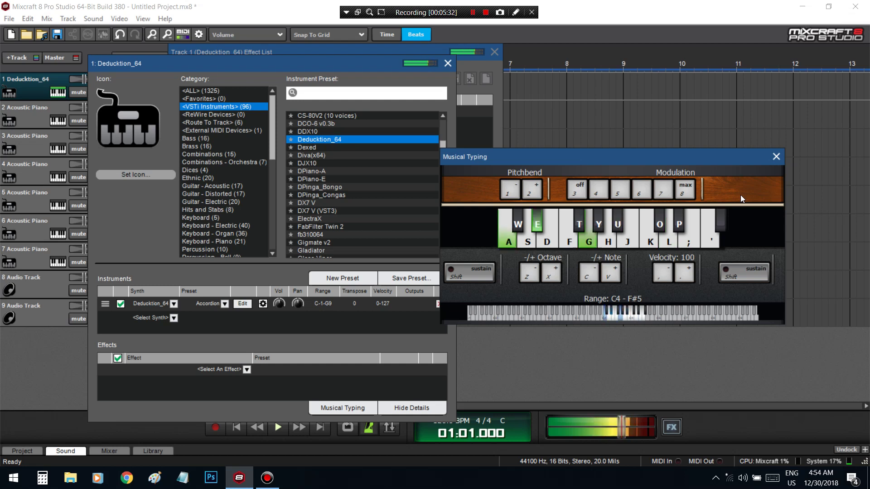
pyautogui.press('f')
pyautogui.press('a')
pyautogui.press('a')
pyautogui.press('g')
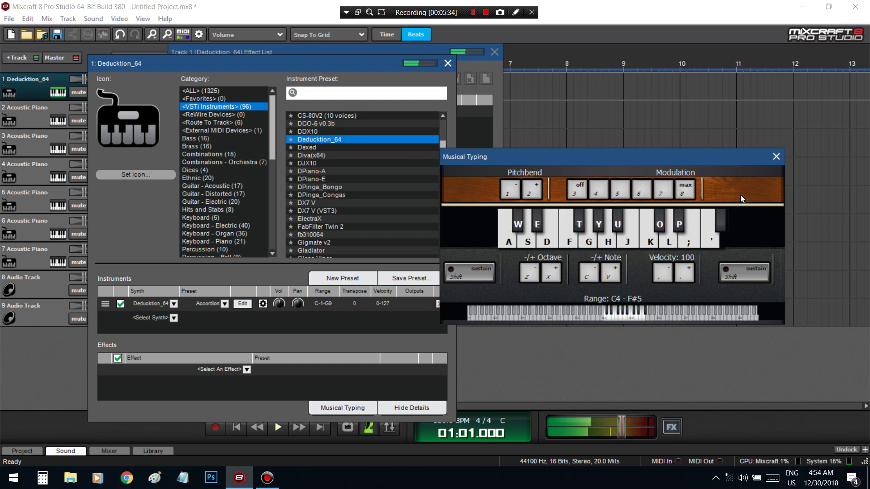
# Step: Change the Deducktion_64 preset to Dizzy PD and audition it, lowering the Musical Typing range to C3 - F#4
pyautogui.click(211, 305)
pyautogui.click(415, 358)
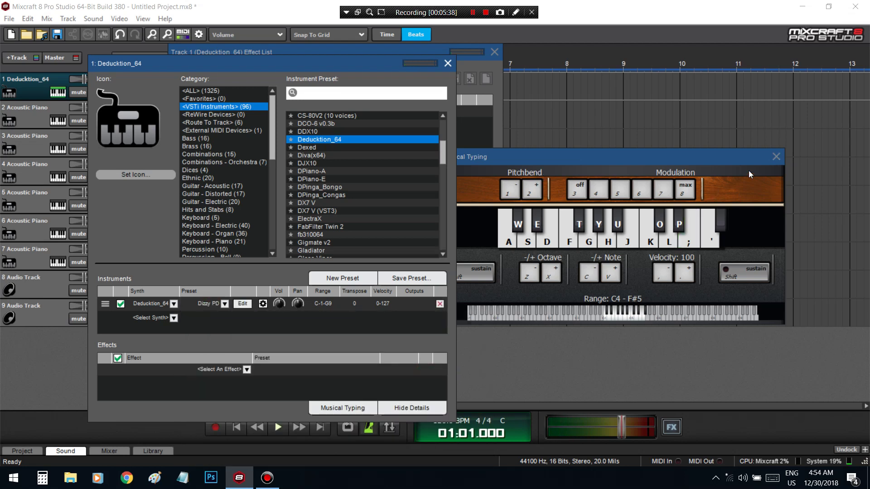
pyautogui.click(751, 180)
pyautogui.press('a')
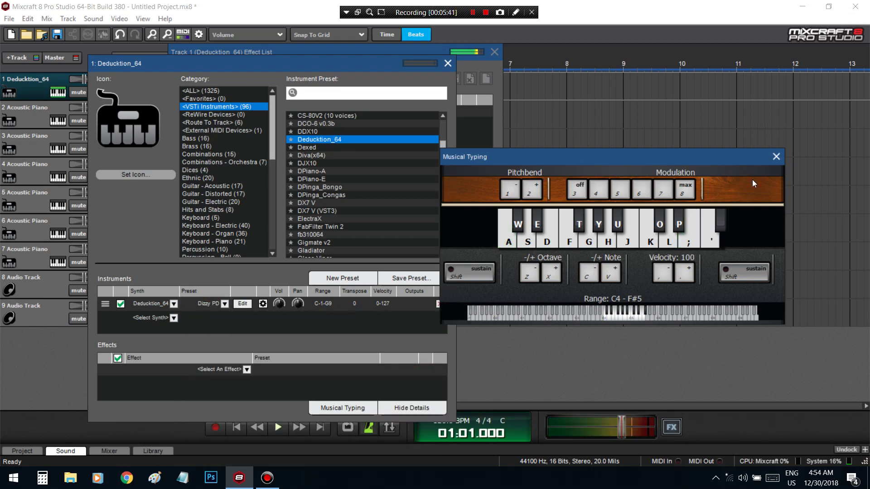
pyautogui.press('z')
pyautogui.press('a')
pyautogui.press('f')
pyautogui.press('y')
pyautogui.press('k')
pyautogui.press('a')
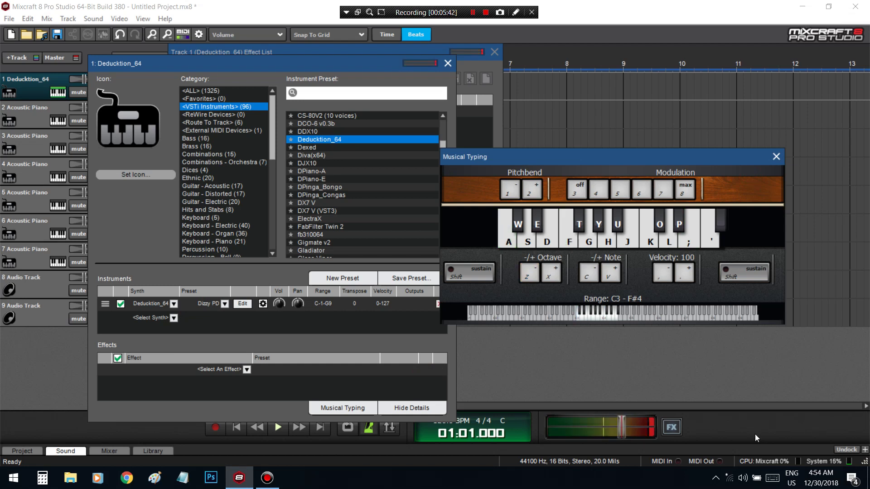
# Step: Set the system speaker volume to 31 and return to the Musical Typing window
pyautogui.click(742, 478)
pyautogui.moveTo(773, 451); pyautogui.dragTo(744, 451)
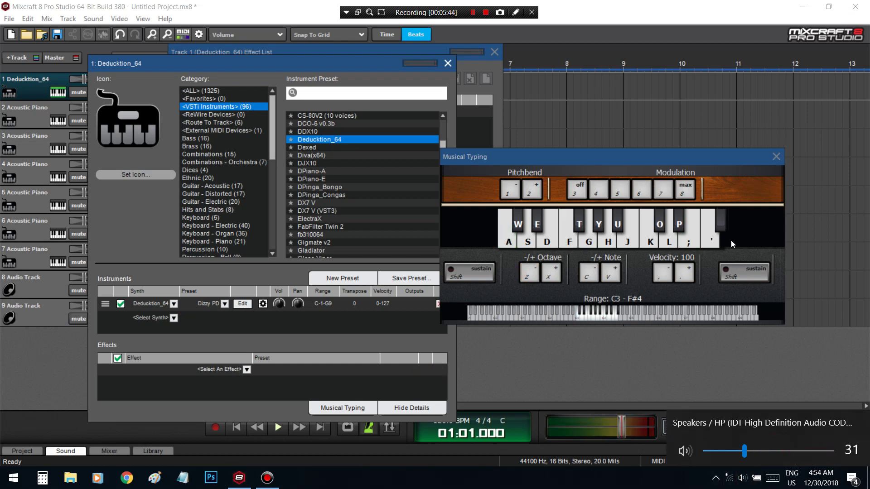
pyautogui.click(731, 185)
# Step: Audition the Dizzy PD preset with Musical Typing, playing notes and chords in the C3 - F#4 range
pyautogui.press('a')
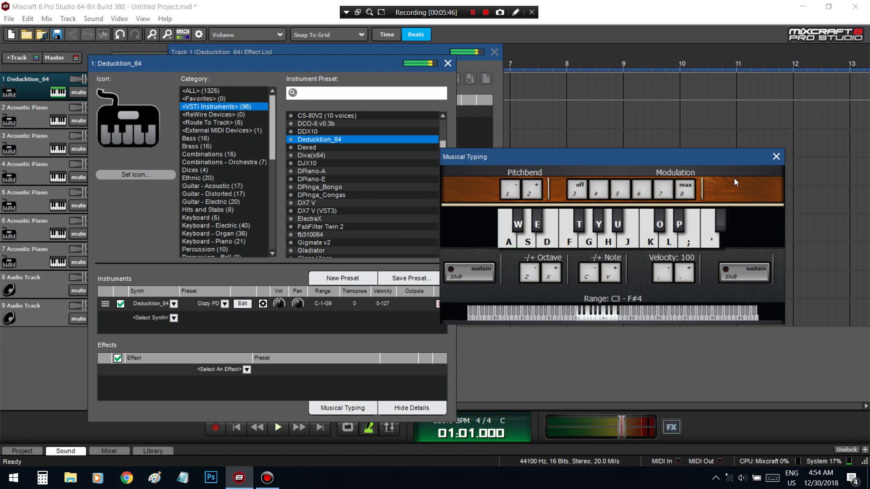
pyautogui.press('g')
pyautogui.press('u')
pyautogui.press('l')
pyautogui.press('a')
pyautogui.press('a')
pyautogui.press('e')
pyautogui.press('g')
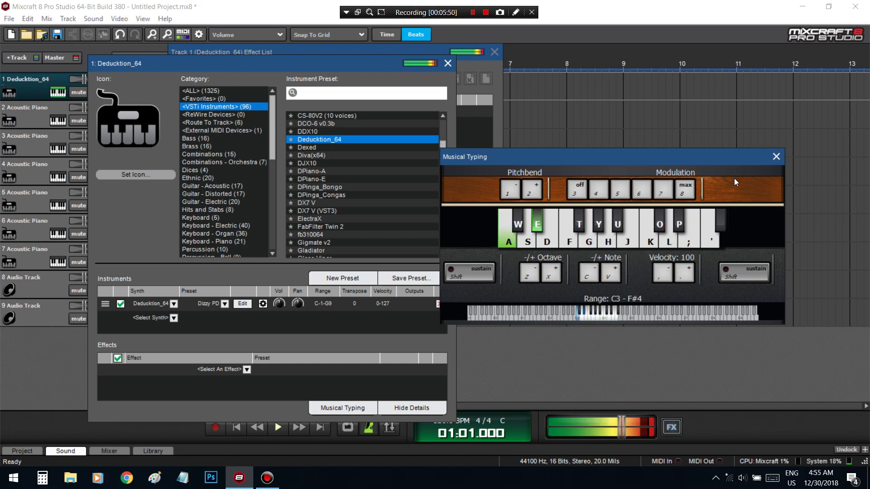
pyautogui.press('w')
pyautogui.press('f')
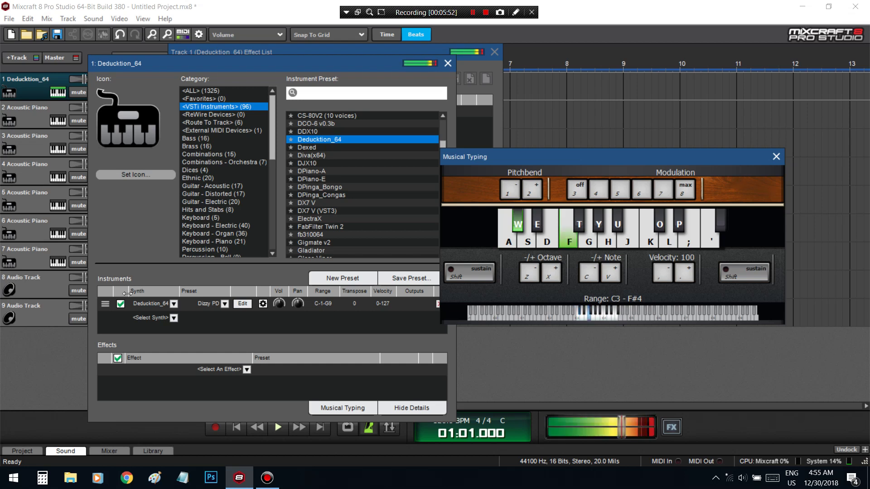
# Step: Change the Deducktion_64 preset to Drunk Pluck and make Musical Typing ready to play it
pyautogui.click(204, 310)
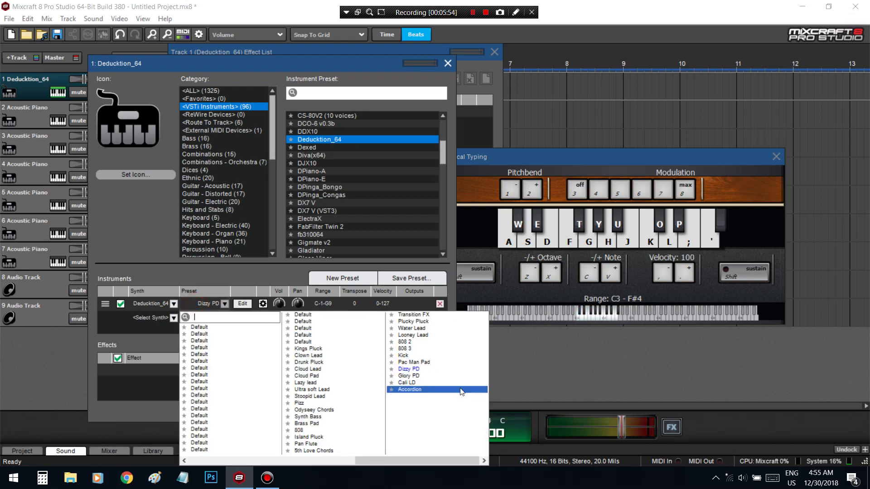
pyautogui.scroll(1, 454, 353)
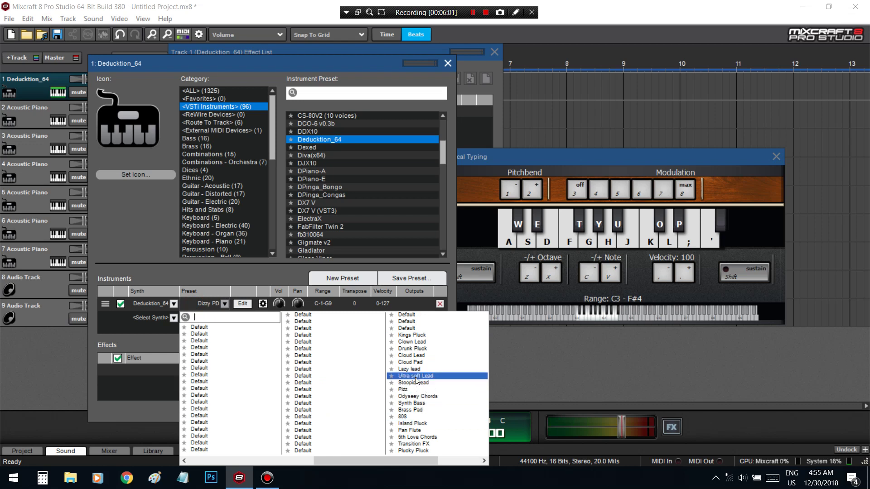
pyautogui.click(410, 348)
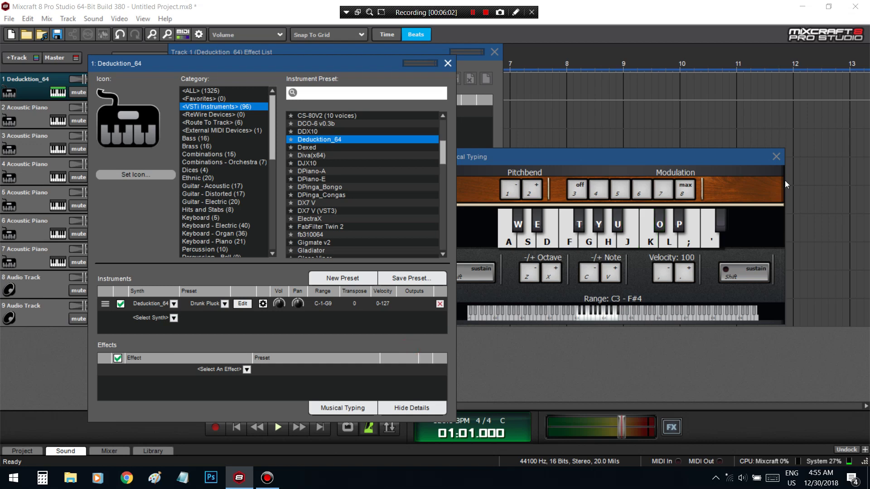
pyautogui.click(771, 181)
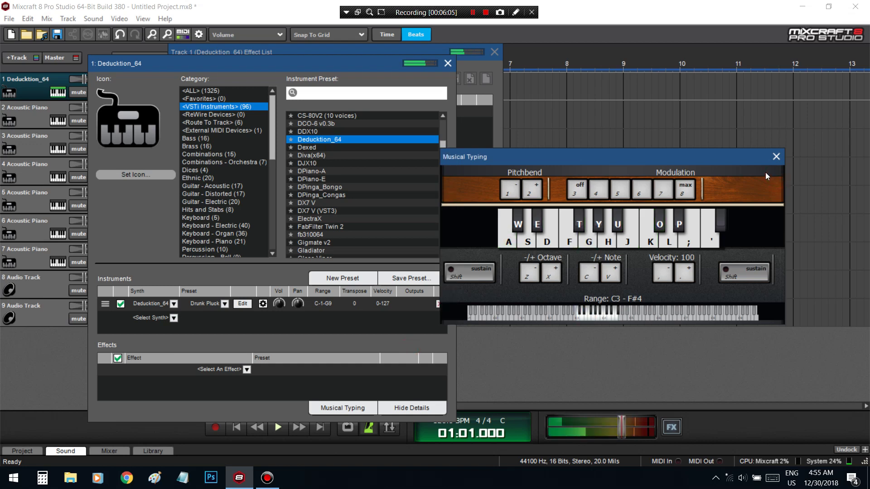
# Step: Raise the Musical Typing range to C4 - F#5 and try out melody phrases with the Drunk Pluck preset
pyautogui.press('x')
pyautogui.press('a')
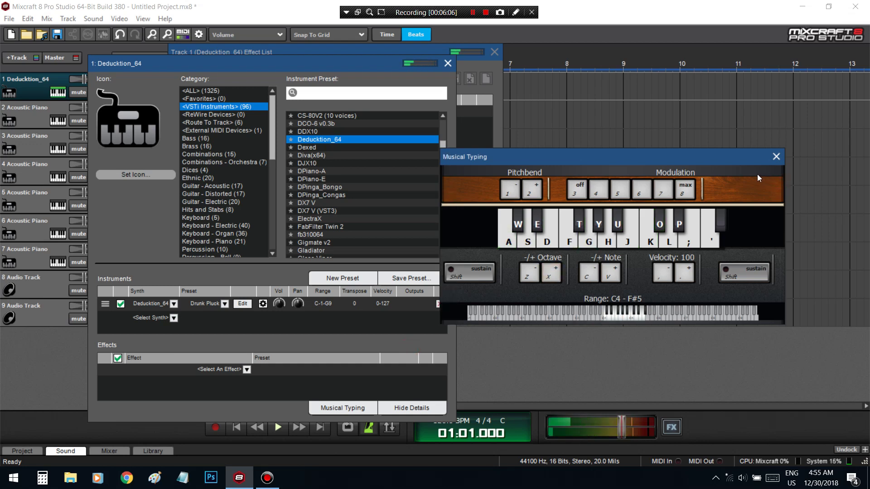
pyautogui.press('u')
pyautogui.press('t')
pyautogui.press('y')
pyautogui.press('t')
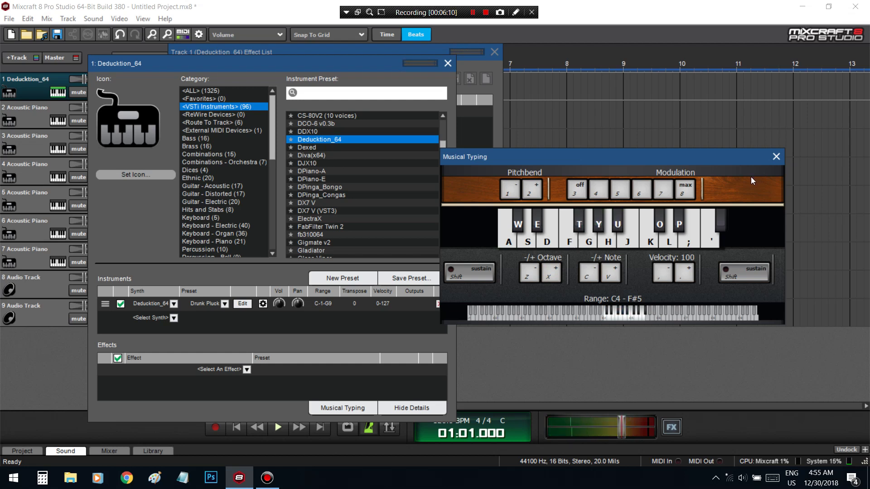
pyautogui.press('t')
pyautogui.press('s')
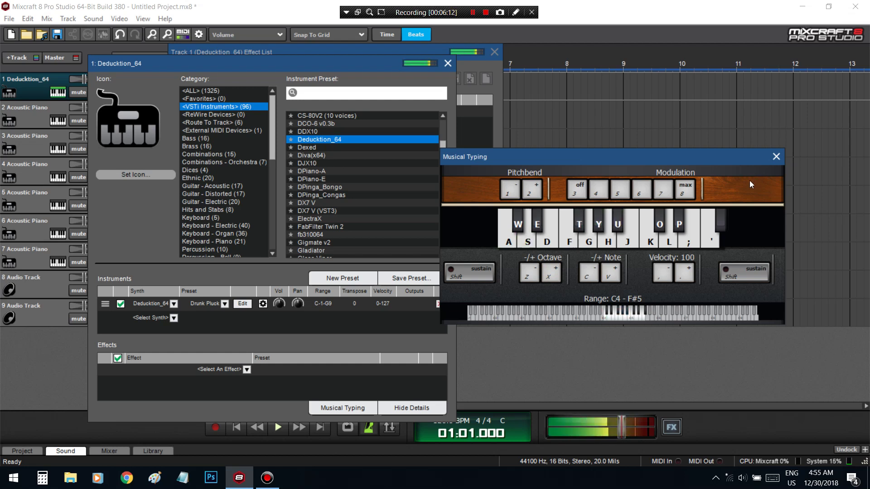
pyautogui.press('u')
pyautogui.press('s')
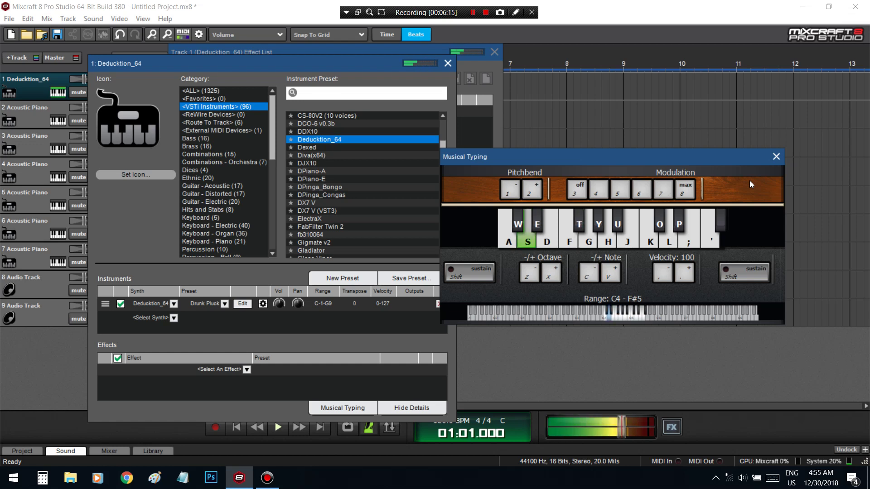
pyautogui.press('s')
pyautogui.press('d')
pyautogui.press('d')
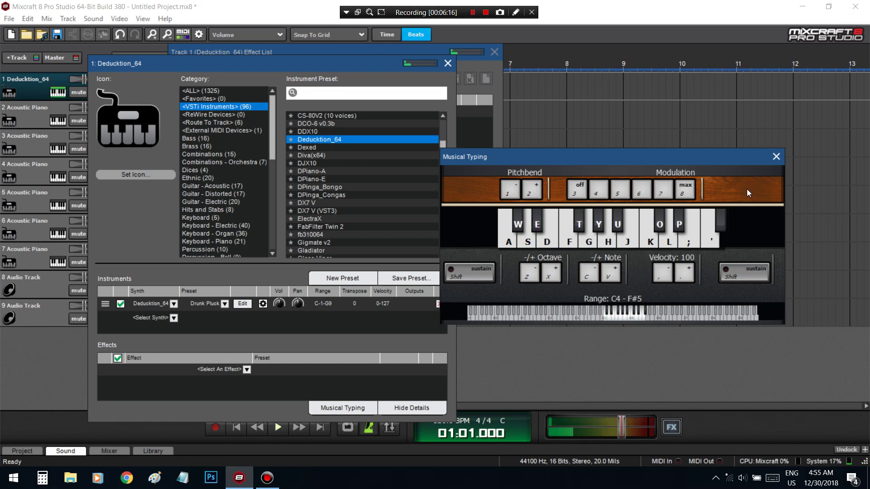
pyautogui.press('s')
pyautogui.press('d')
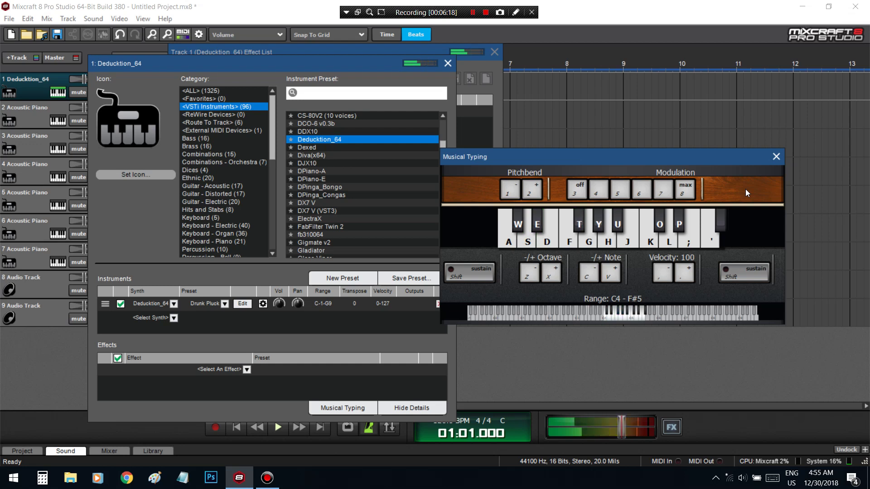
pyautogui.press('s')
pyautogui.press('e')
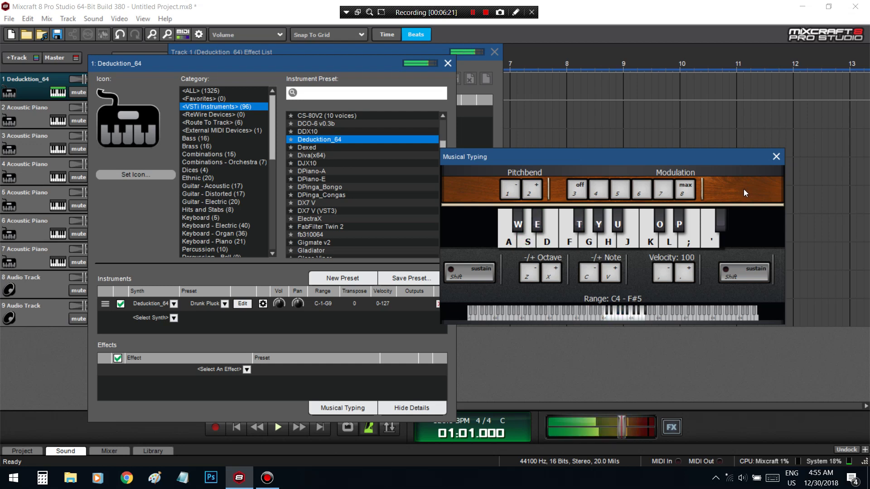
pyautogui.press('w')
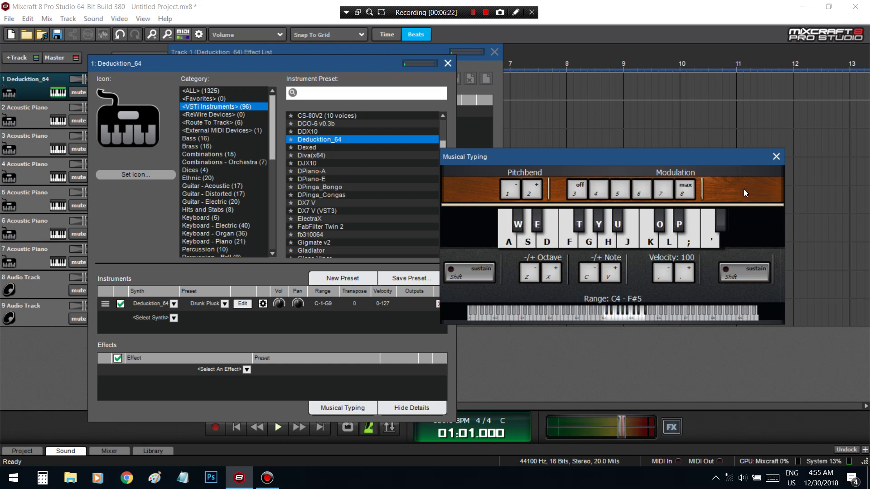
pyautogui.press('u')
pyautogui.press('s')
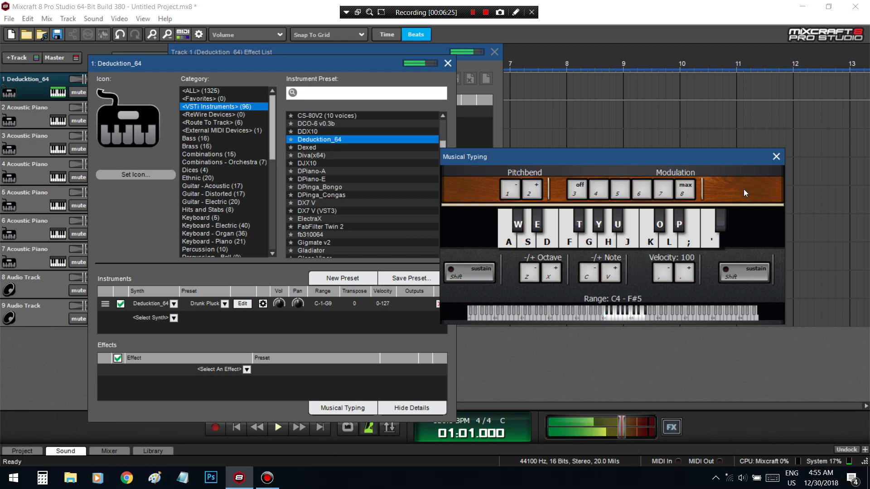
pyautogui.press('w')
pyautogui.press('t')
pyautogui.press('f')
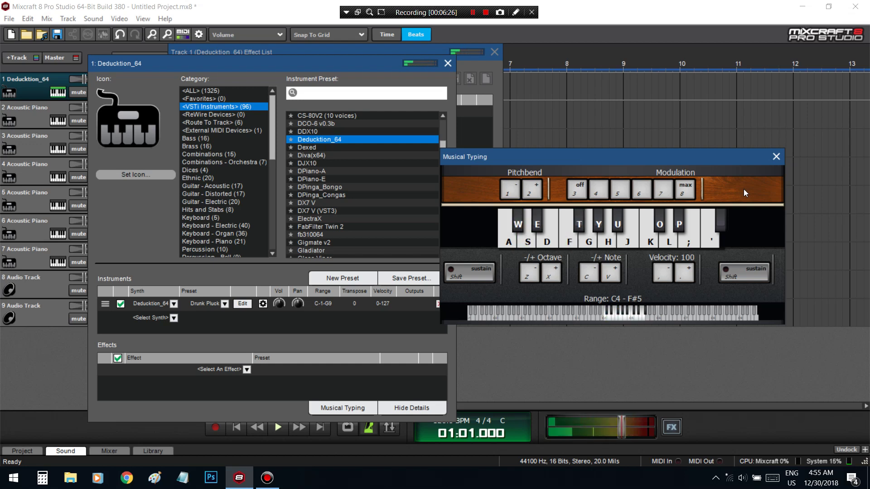
# Step: Record a two-measure Drunk Pluck melody on track 1, closing the instrument and effect list windows during the count-in
pyautogui.press('r')
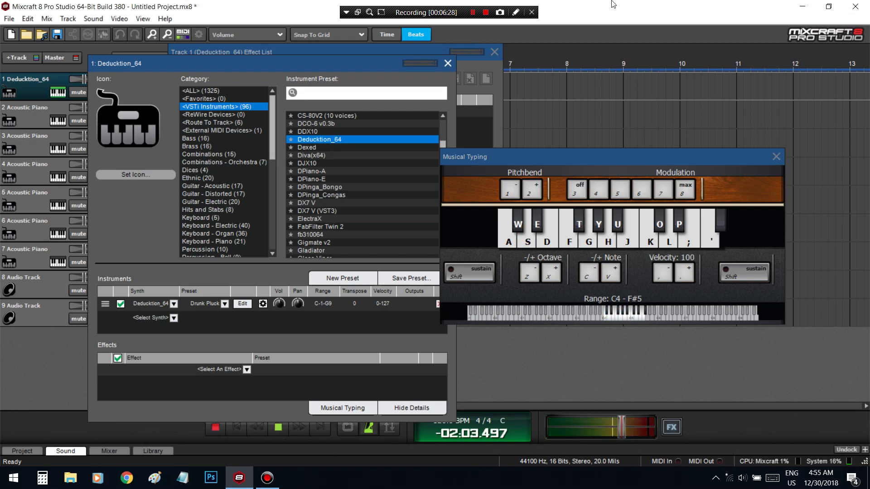
pyautogui.click(447, 63)
pyautogui.click(494, 52)
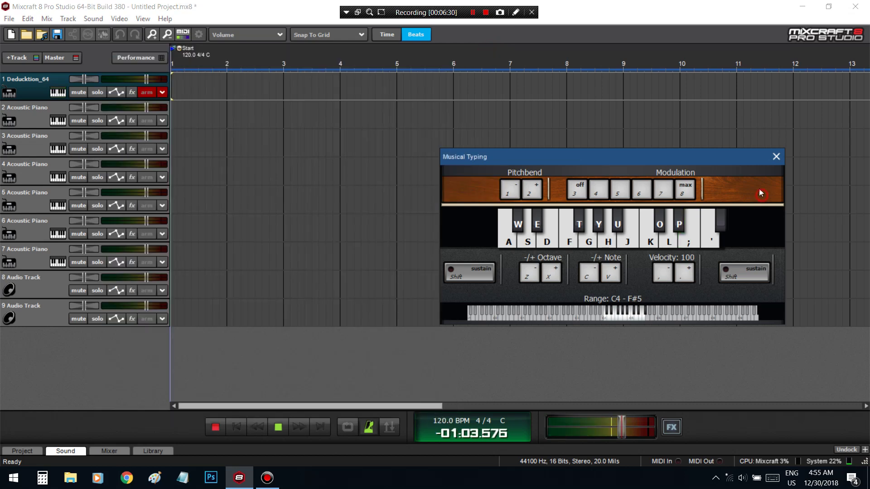
pyautogui.press('y')
pyautogui.press('t')
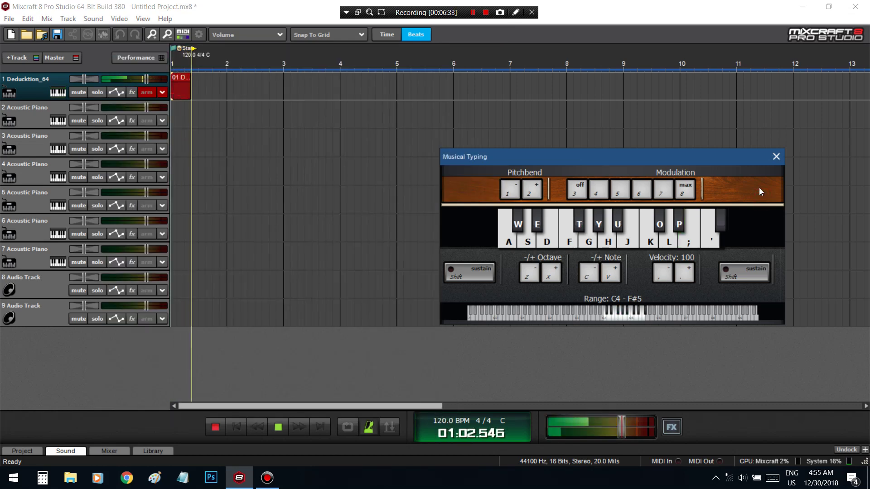
pyautogui.press('y')
pyautogui.press('t')
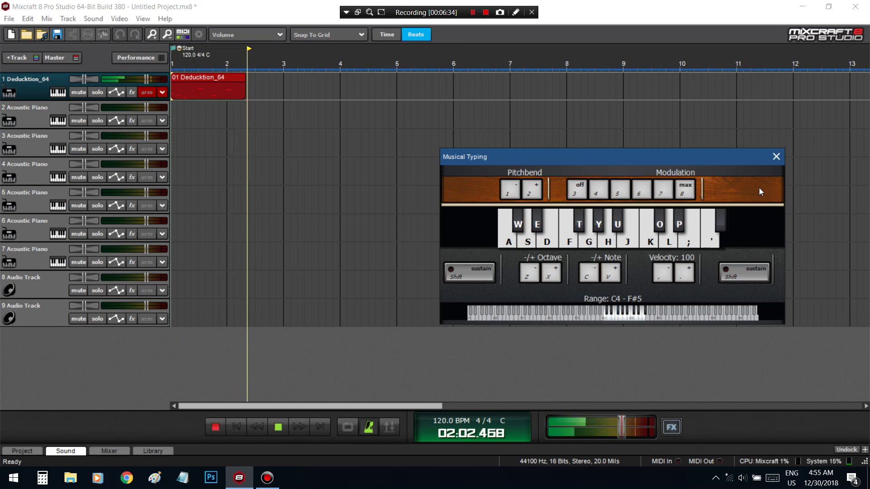
pyautogui.press('s')
pyautogui.press('space')
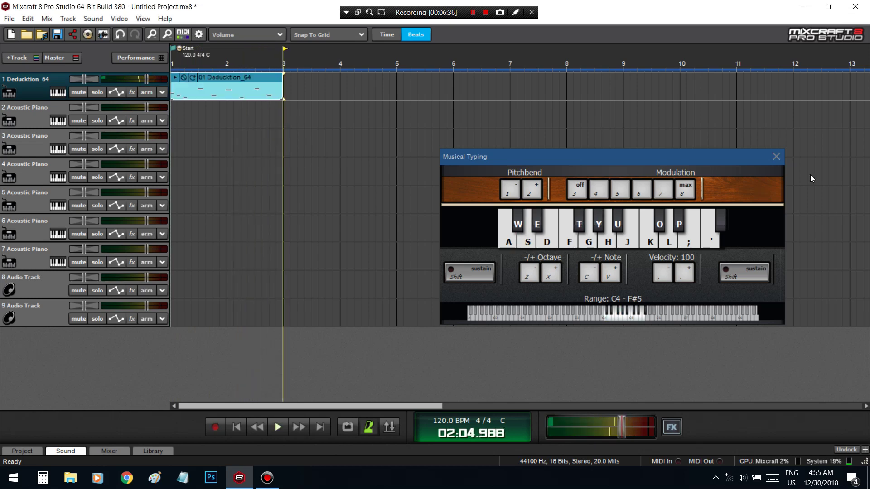
# Step: Close Musical Typing, open the recorded clip in the piano roll and quantize all its note starts and ends to 1/8 notes at 100% strength
pyautogui.click(776, 157)
pyautogui.doubleClick(262, 86)
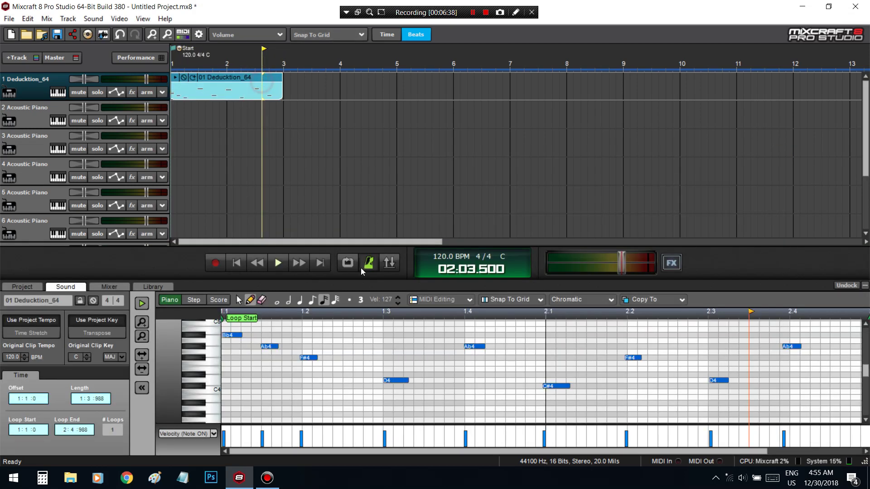
pyautogui.click(431, 301)
pyautogui.click(448, 313)
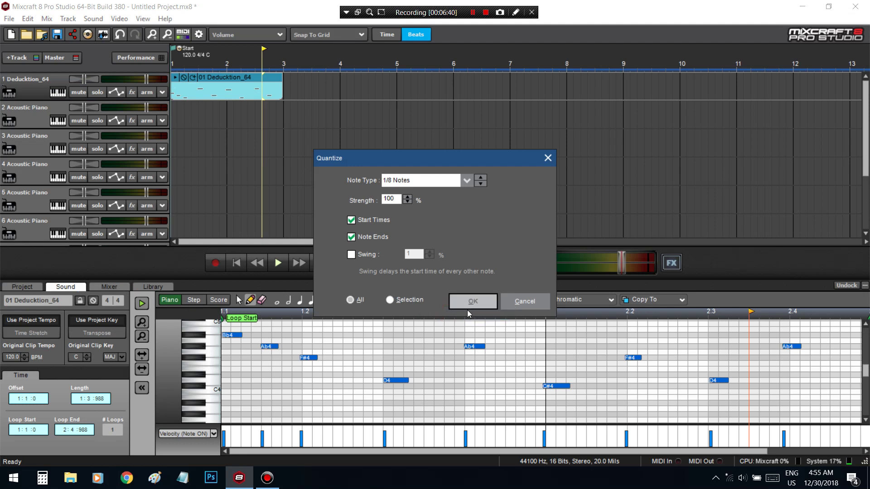
pyautogui.click(464, 307)
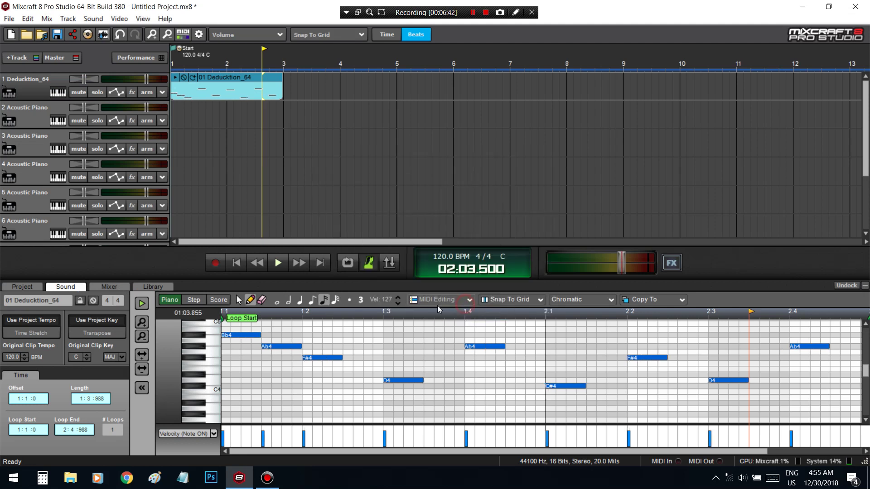
# Step: Play the project from the start and extend the clip's loop end to 3:1:0 in the piano roll
pyautogui.click(235, 263)
pyautogui.press('space')
pyautogui.scroll(-5, 361, 349)
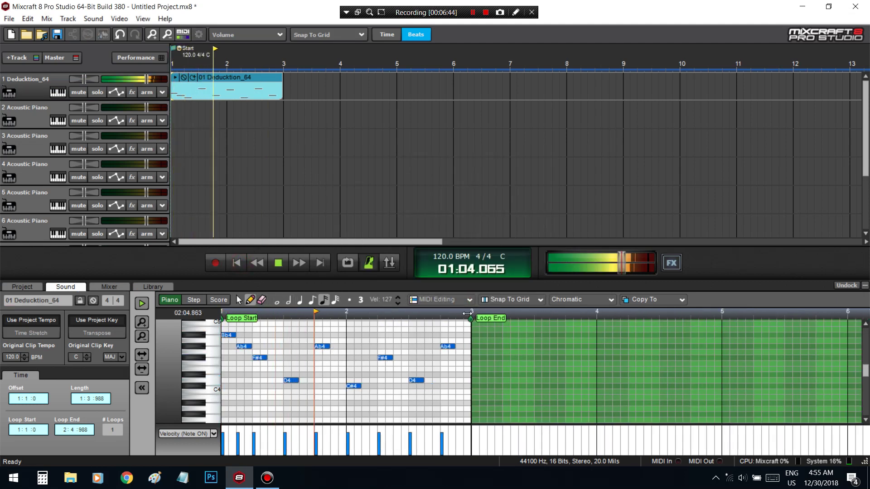
pyautogui.moveTo(468, 313); pyautogui.dragTo(472, 314)
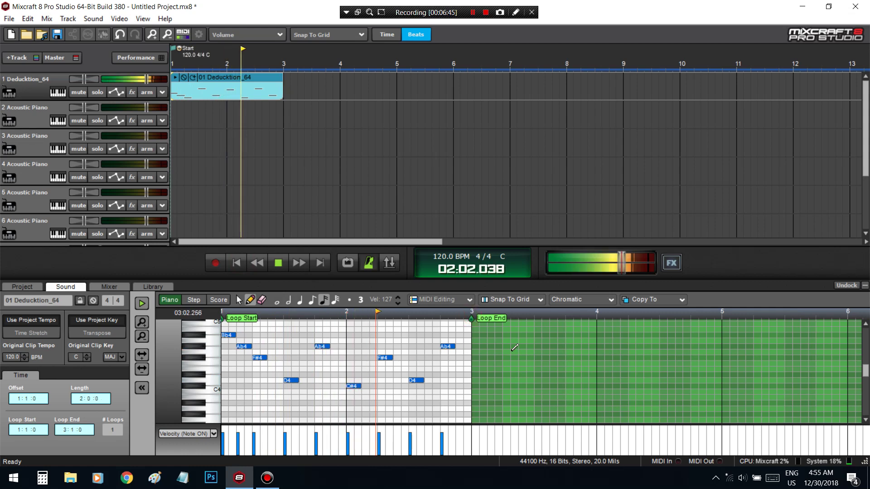
# Step: Open the Deducktion_64 synth editor for track 1 and reposition its window to show the whole FX section
pyautogui.click(59, 94)
pyautogui.click(242, 303)
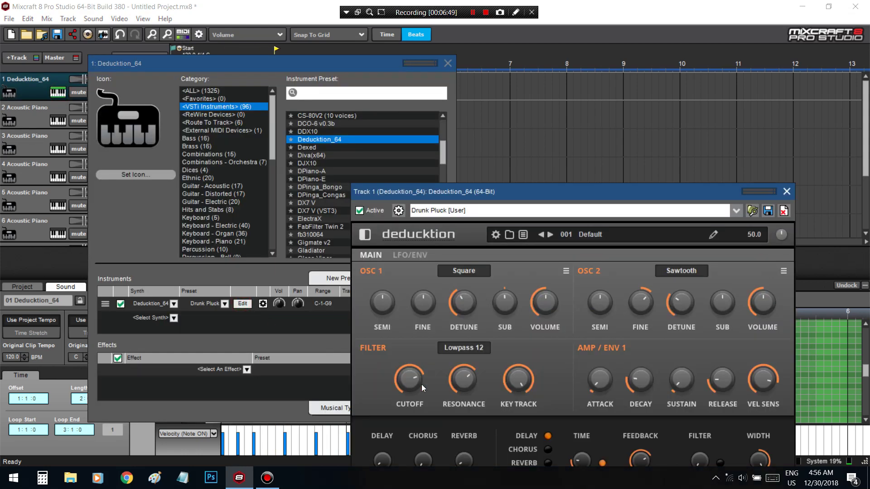
pyautogui.moveTo(429, 193); pyautogui.dragTo(360, 107)
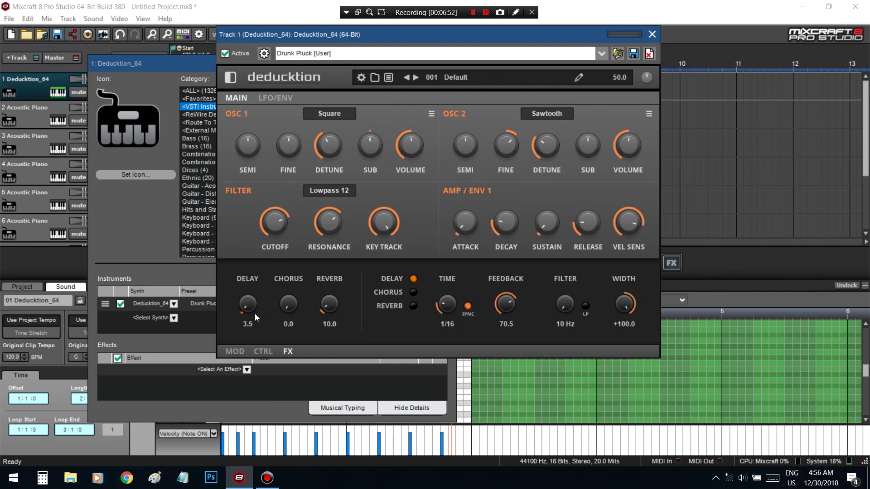
# Step: Close track 1's instrument window and play back the recorded clip on its own, keeping the synth editor open
pyautogui.moveTo(68, 272); pyautogui.dragTo(68, 266)
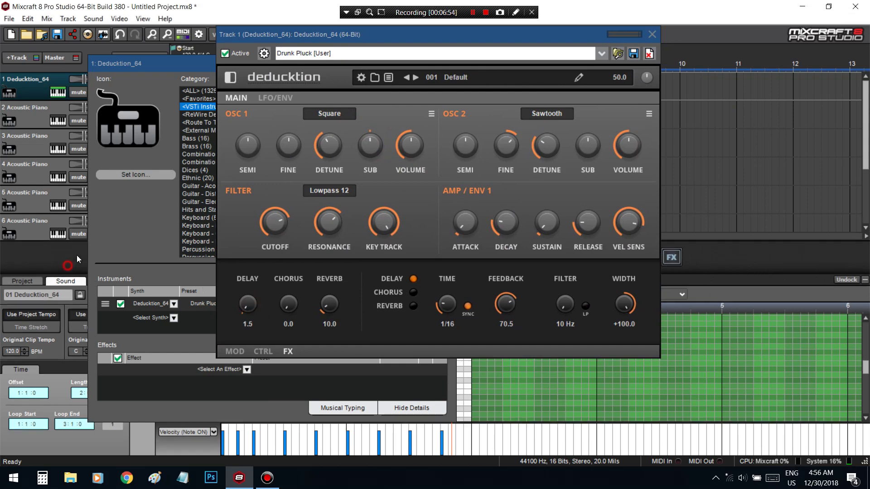
pyautogui.click(145, 101)
pyautogui.click(443, 125)
pyautogui.click(448, 63)
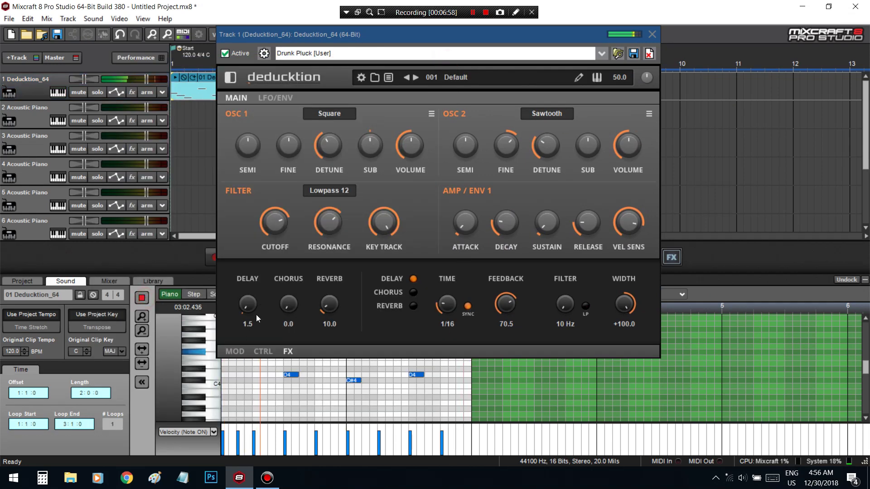
# Step: Adjust the synth's delay during playback: width +48.0, amount 9.5, filter 662 Hz and feedback 60.5
pyautogui.moveTo(623, 311); pyautogui.dragTo(637, 349)
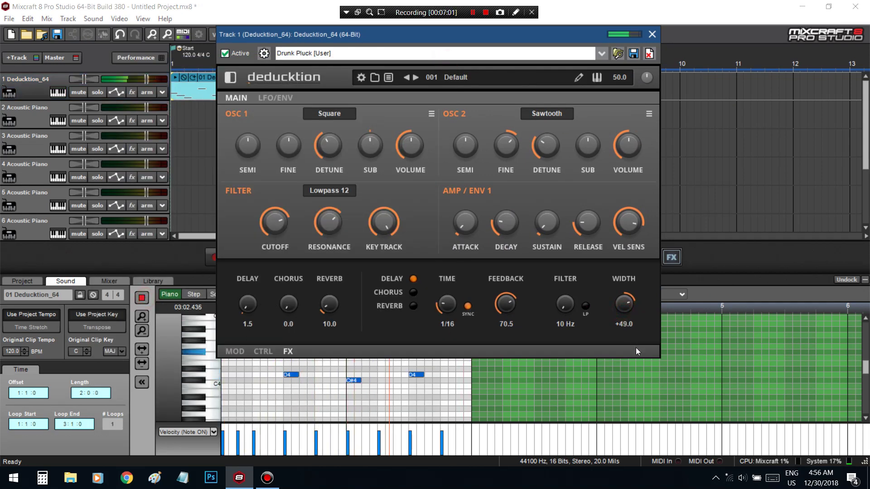
pyautogui.moveTo(247, 312)
pyautogui.mouseDown()
pyautogui.moveTo(253, 300)
pyautogui.moveTo(255, 313)
pyautogui.mouseUp()
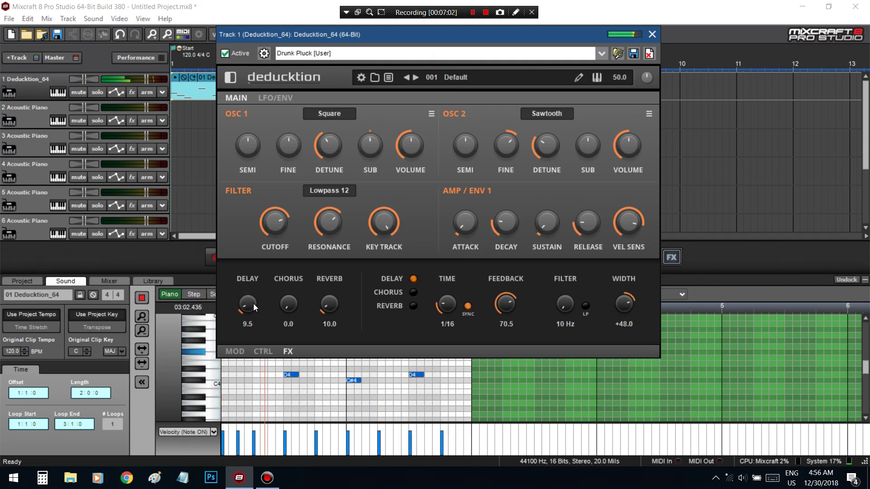
pyautogui.moveTo(569, 306); pyautogui.dragTo(583, 268)
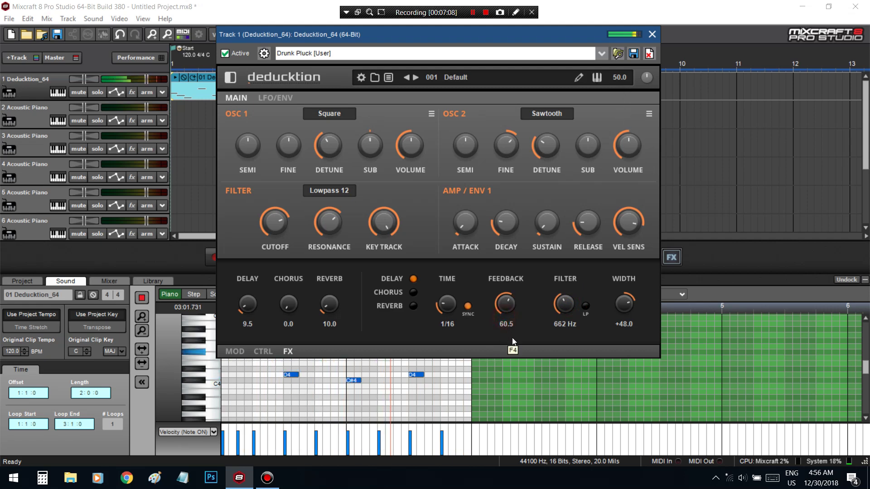
# Step: Close the Deducktion_64 editor, collapse the lower details pane and stop playback
pyautogui.click(652, 34)
pyautogui.click(864, 280)
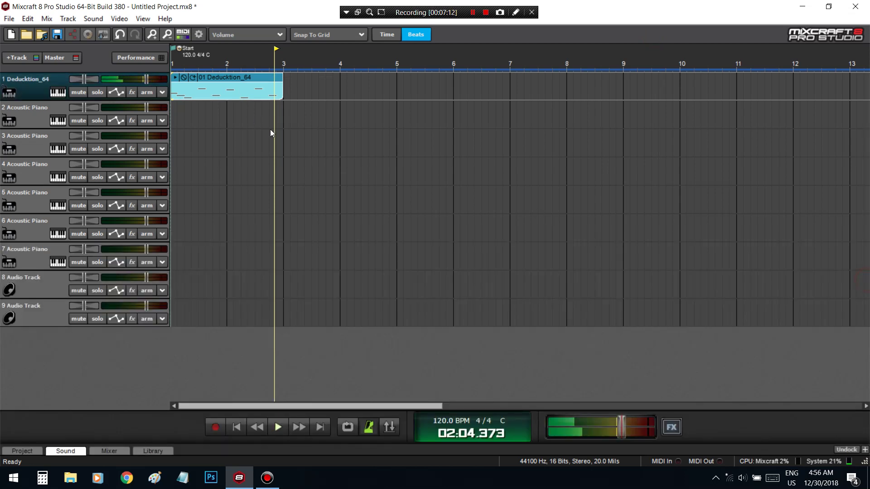
pyautogui.press('space')
# Step: Duplicate track 1's two-bar clip until four copies fill the timeline up to bar 9, and enable looping
pyautogui.moveTo(213, 78); pyautogui.dragTo(333, 78)
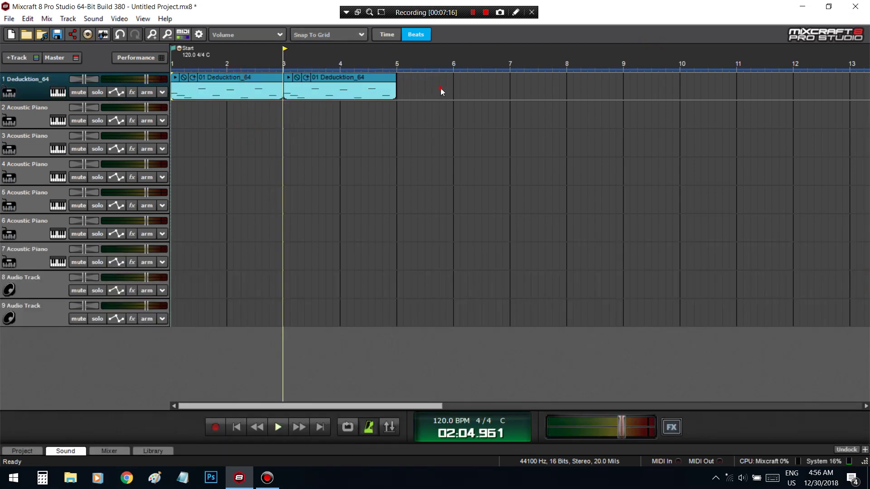
pyautogui.moveTo(441, 89); pyautogui.dragTo(466, 66)
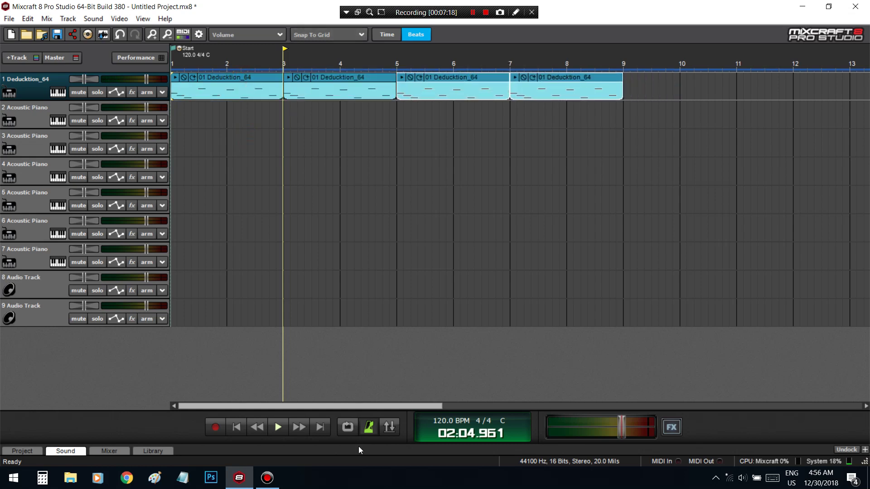
pyautogui.click(356, 430)
# Step: Add the Azurite x64 chorus to track 1's effects, start looped playback and open the effect's editor
pyautogui.click(134, 93)
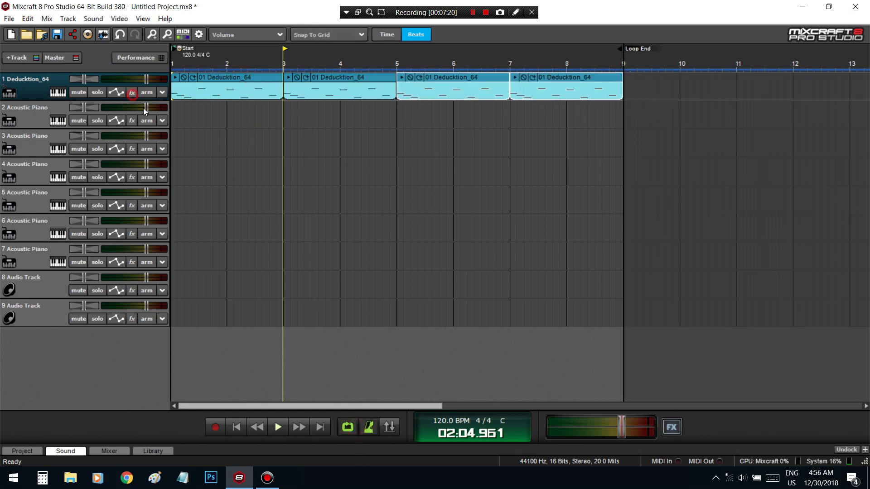
pyautogui.click(284, 111)
pyautogui.click(268, 269)
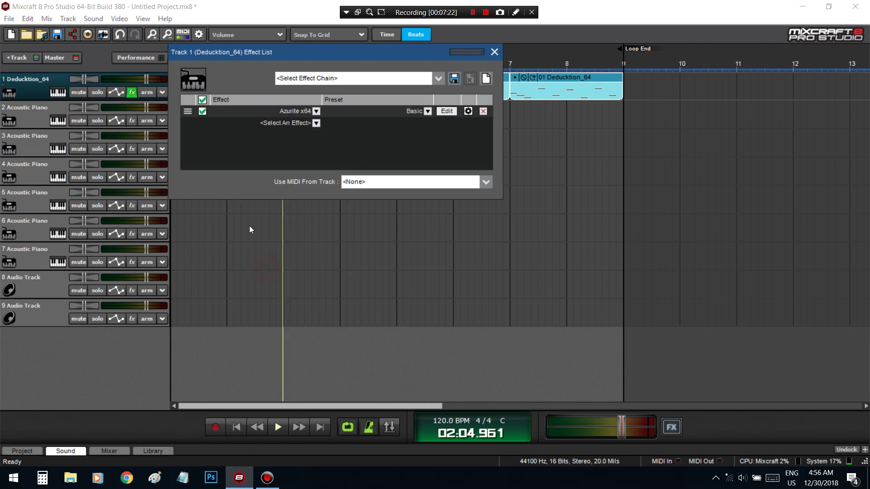
pyautogui.press('space')
pyautogui.click(447, 111)
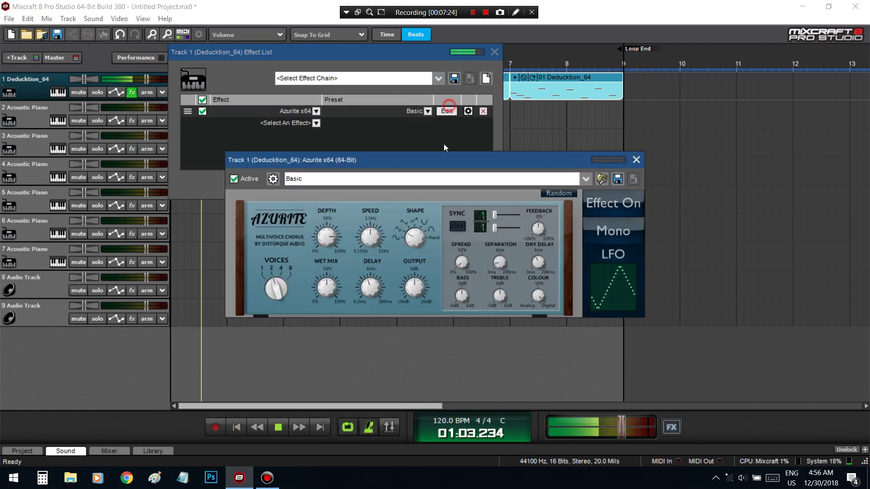
# Step: Audition Azurite's Bright, Guitar - Shimmer, Guitar - Modern and Guitar - Vintage presets during playback
pyautogui.click(443, 179)
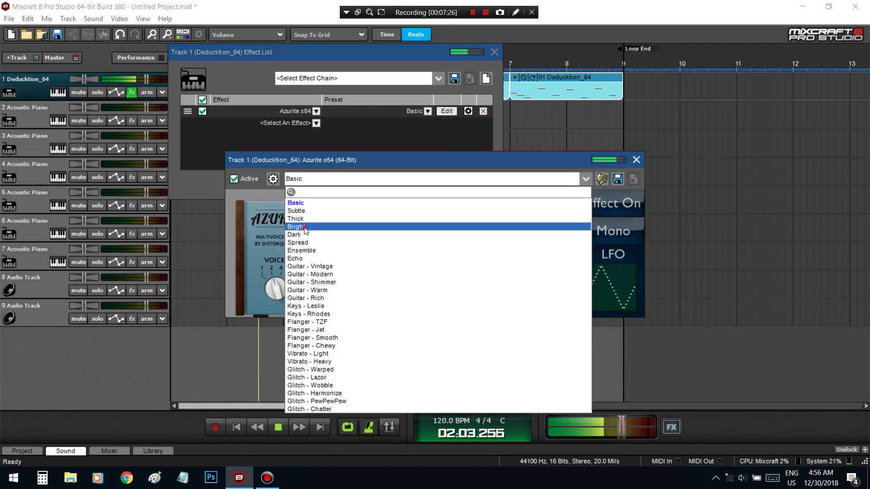
pyautogui.click(362, 226)
pyautogui.click(362, 180)
pyautogui.click(313, 282)
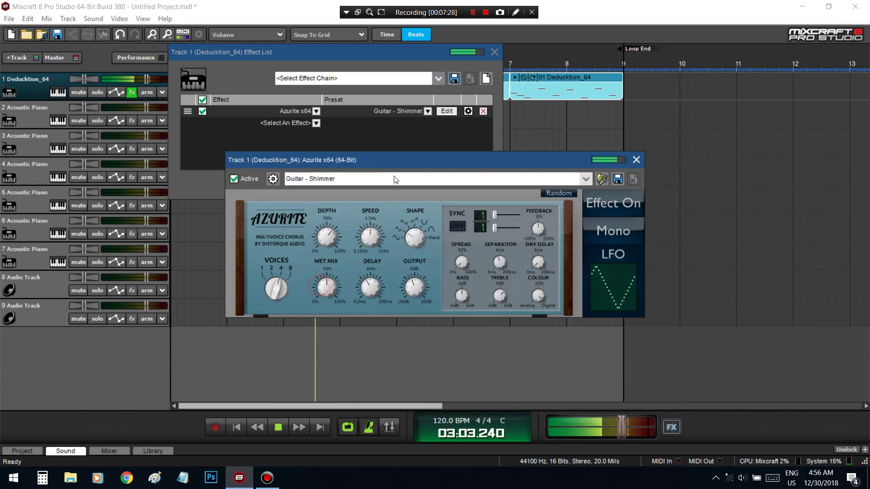
pyautogui.click(391, 179)
pyautogui.click(312, 274)
pyautogui.click(358, 179)
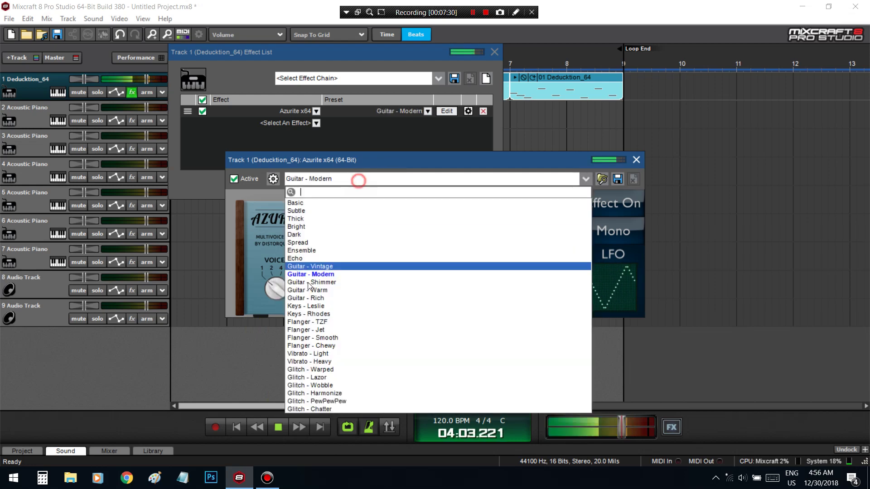
pyautogui.click(322, 267)
# Step: Audition Azurite's Glitch - Warped, Flanger - Smooth, Echo and Dark presets, and close its editor
pyautogui.click(355, 178)
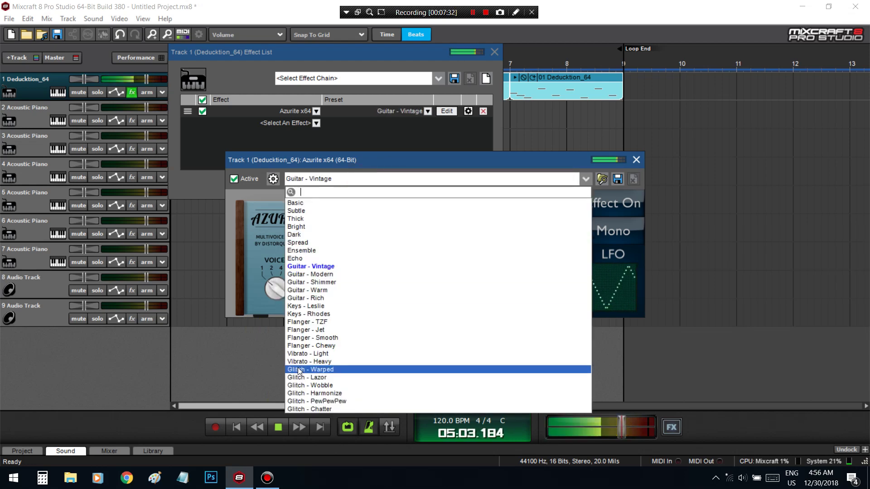
pyautogui.click(345, 369)
pyautogui.click(365, 181)
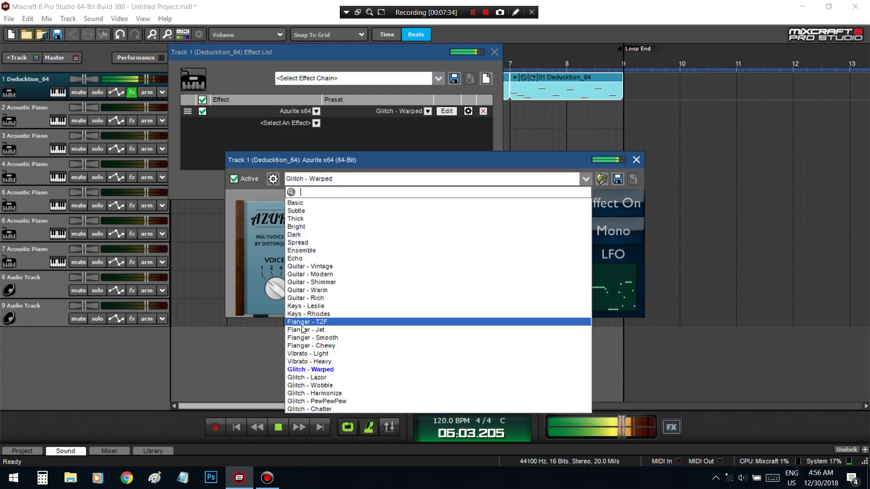
pyautogui.click(303, 335)
pyautogui.click(338, 178)
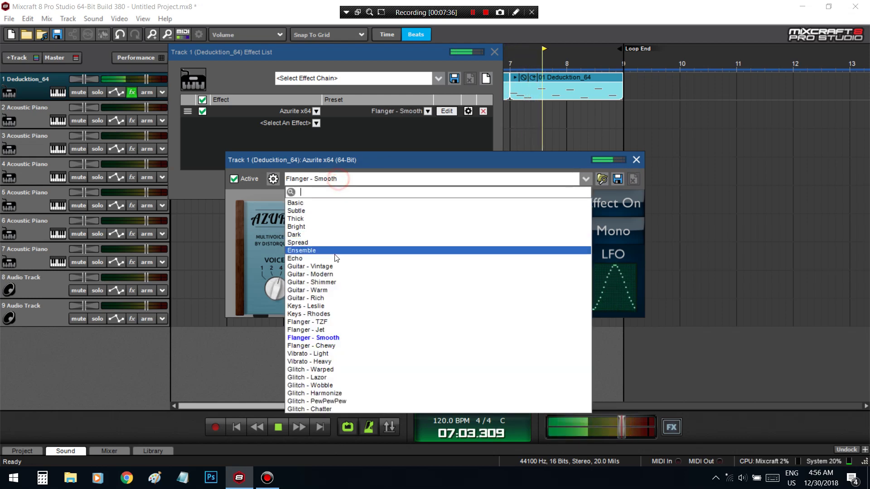
pyautogui.click(320, 257)
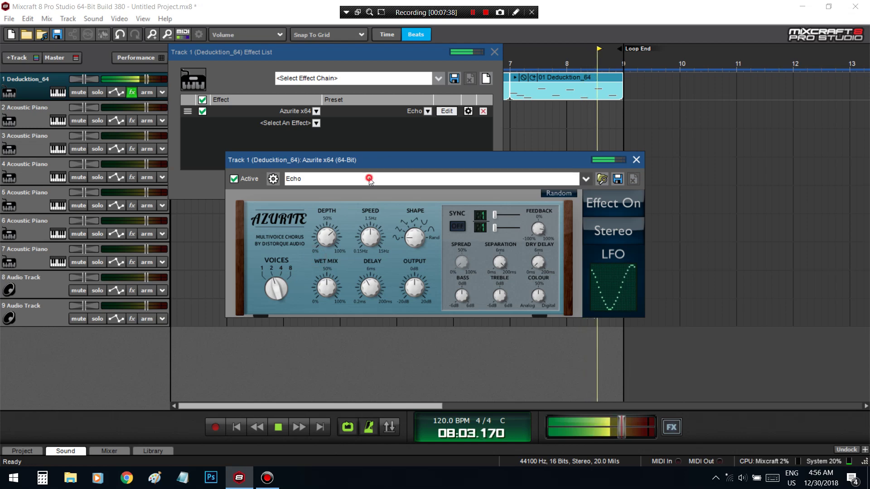
pyautogui.click(318, 179)
pyautogui.click(315, 235)
pyautogui.click(637, 160)
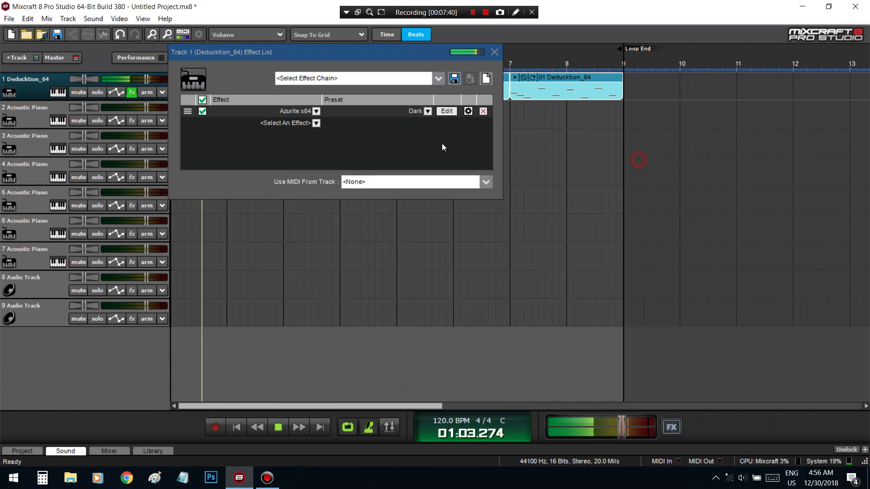
# Step: Stop playback, replace Azurite with DD AutoFilter after trying DD AutoPan, and open the AutoFilter editor
pyautogui.press('space')
pyautogui.click(298, 112)
pyautogui.scroll(-3, 286, 286)
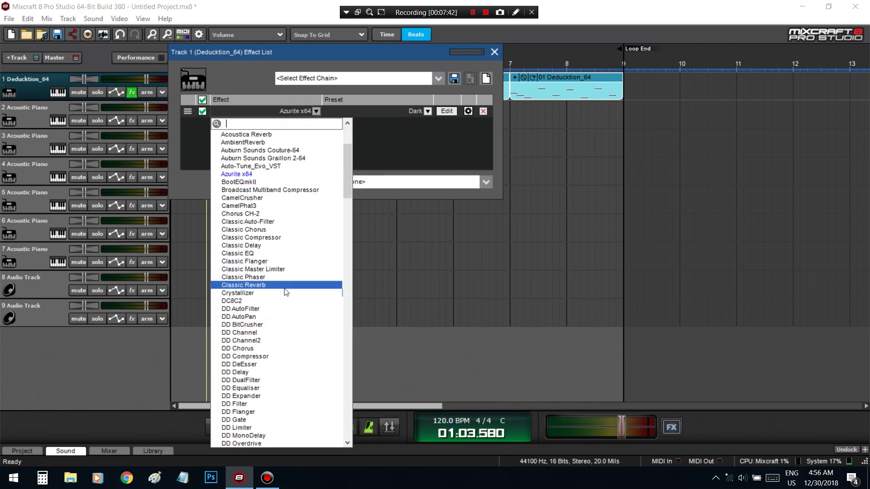
pyautogui.click(273, 318)
pyautogui.click(287, 107)
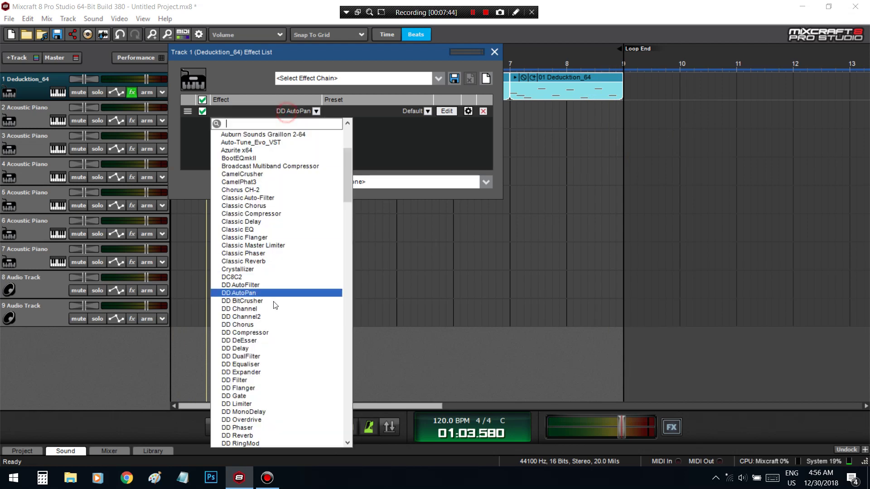
pyautogui.click(272, 286)
pyautogui.click(447, 112)
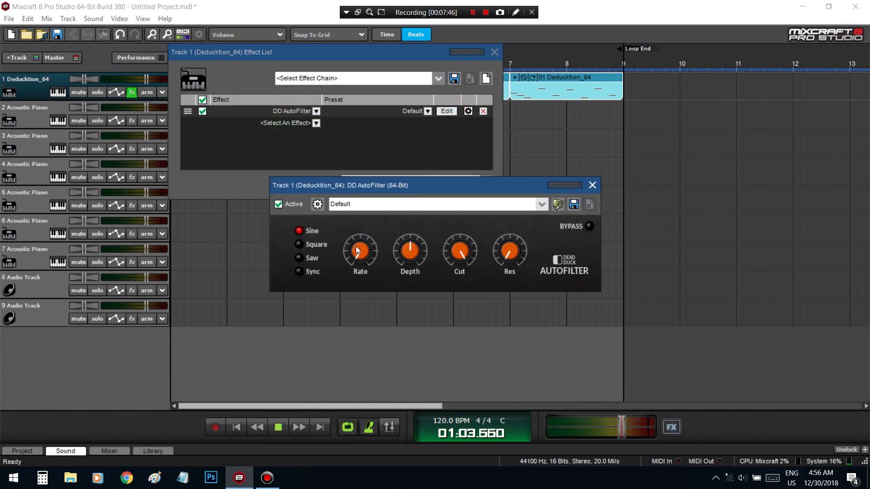
# Step: Turn on Sync in DD AutoFilter and adjust its rate, depth, cutoff and resonance during playback
pyautogui.click(299, 272)
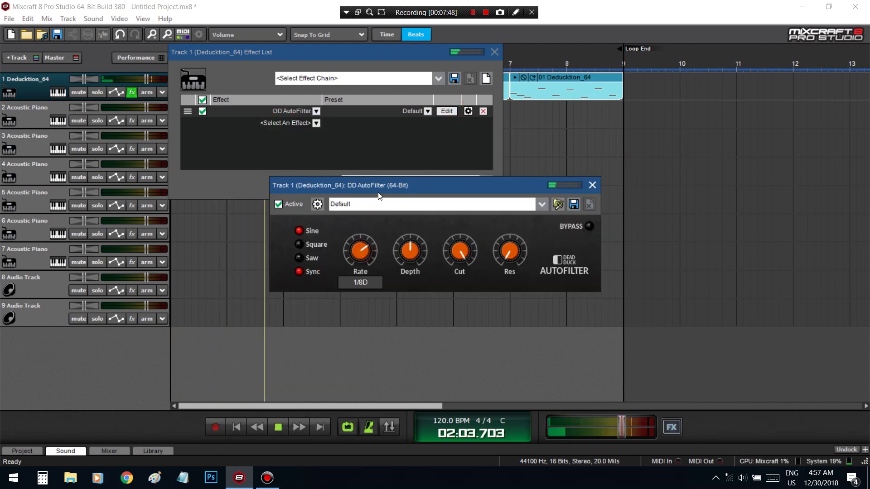
pyautogui.moveTo(401, 227); pyautogui.dragTo(437, 245)
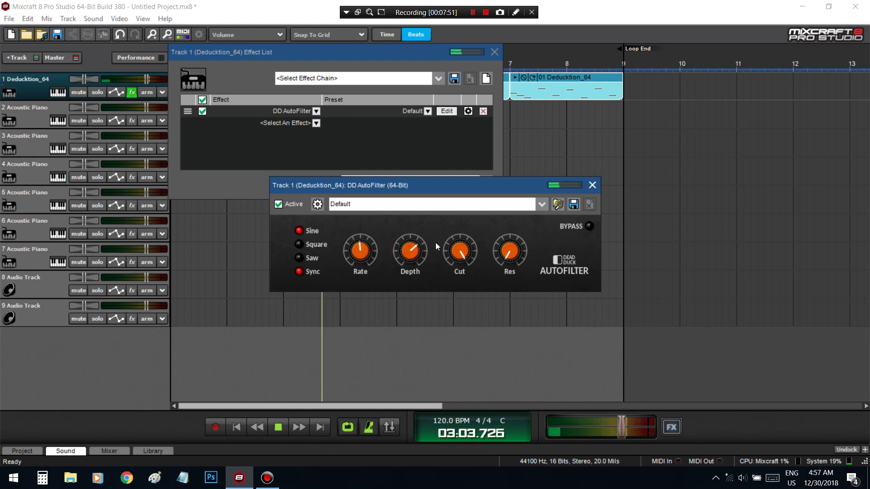
pyautogui.moveTo(475, 282); pyautogui.dragTo(479, 284)
pyautogui.moveTo(511, 255); pyautogui.dragTo(515, 251)
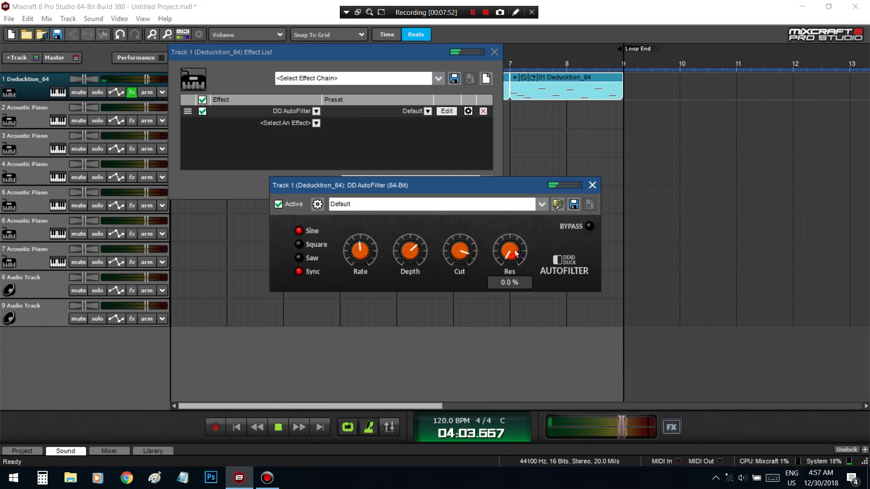
pyautogui.moveTo(363, 247); pyautogui.dragTo(410, 273)
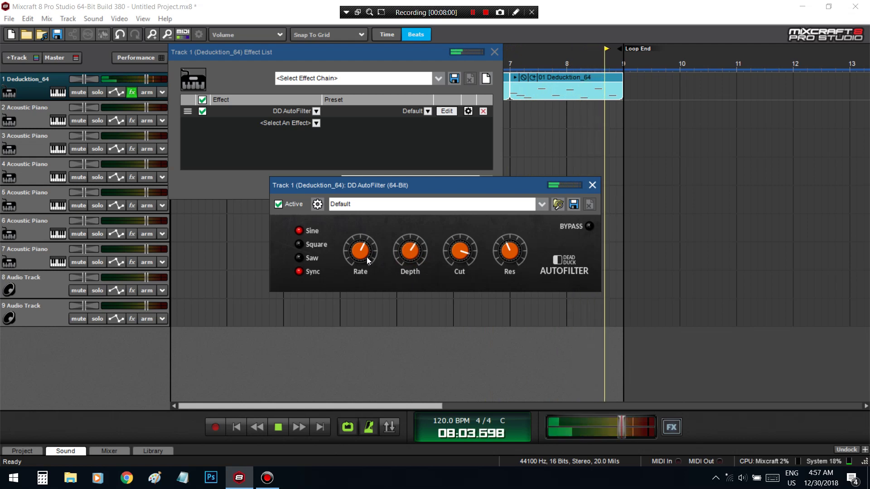
# Step: Try the Square waveform in DD AutoFilter, switch it to Saw and close the effect's editor
pyautogui.click(302, 247)
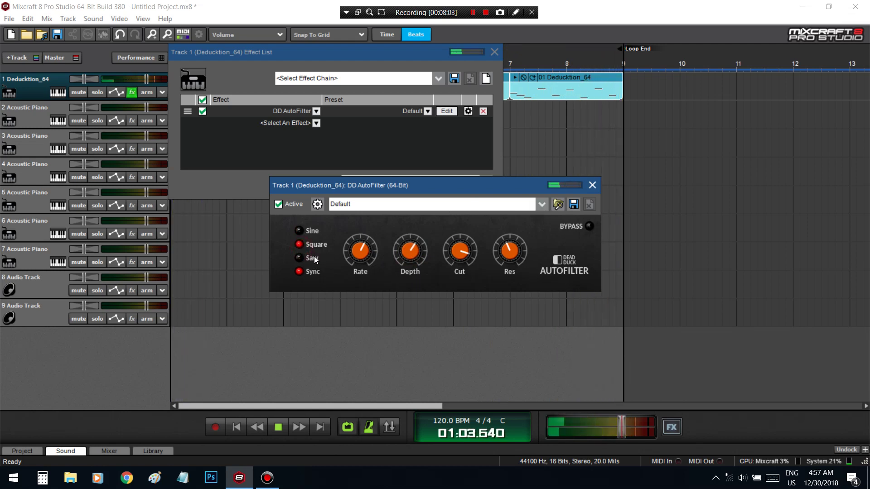
pyautogui.click(315, 257)
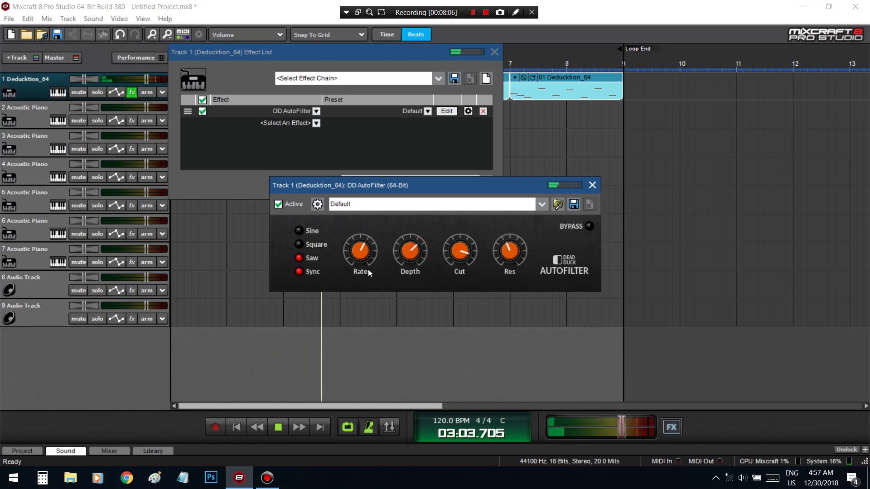
pyautogui.click(592, 185)
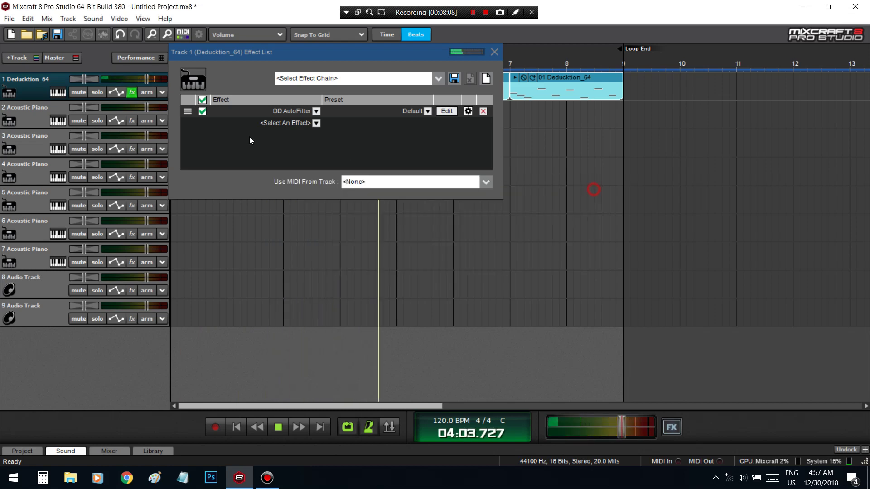
# Step: Browse the available effects and add CamelCrusher after DD AutoFilter on track 1, with its editor open
pyautogui.click(286, 123)
pyautogui.scroll(-10, 283, 306)
pyautogui.scroll(-8, 283, 306)
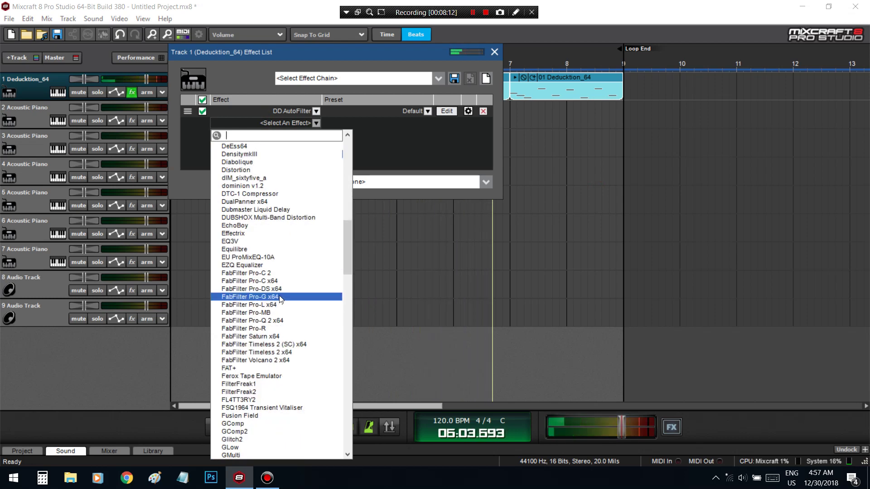
pyautogui.scroll(-2, 281, 299)
pyautogui.scroll(-2, 281, 299)
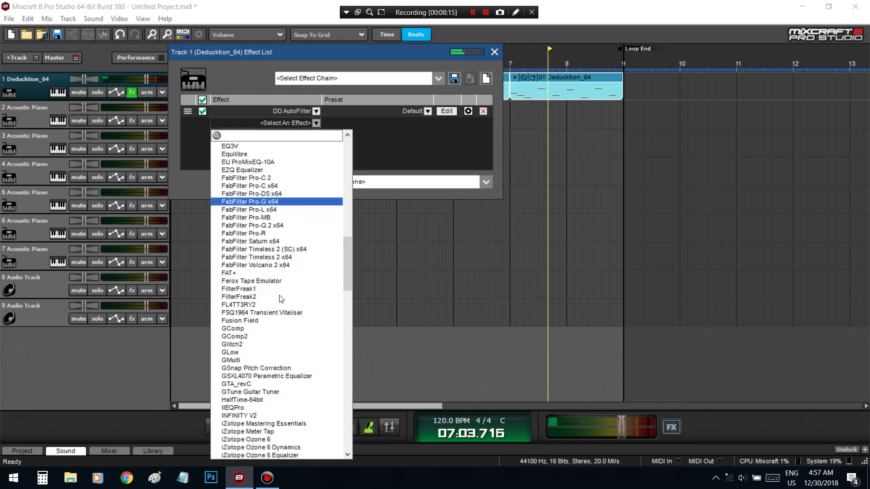
pyautogui.scroll(-6, 280, 298)
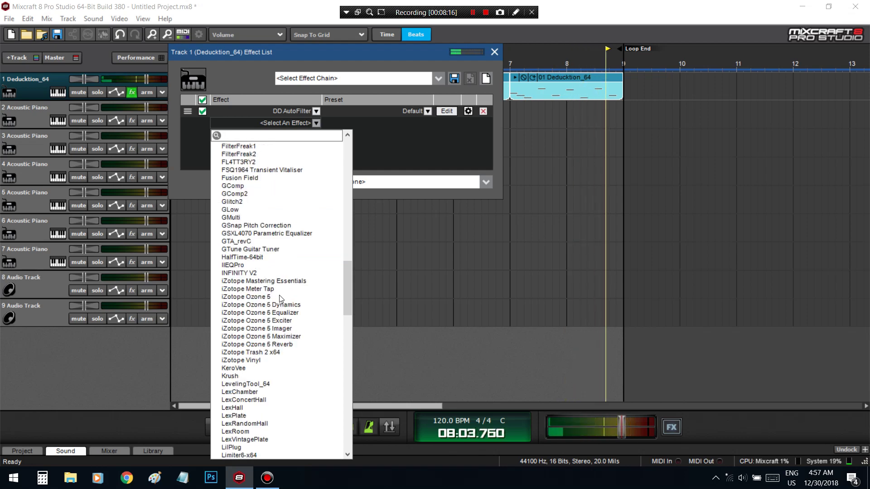
pyautogui.scroll(-4, 279, 299)
pyautogui.scroll(-4, 279, 298)
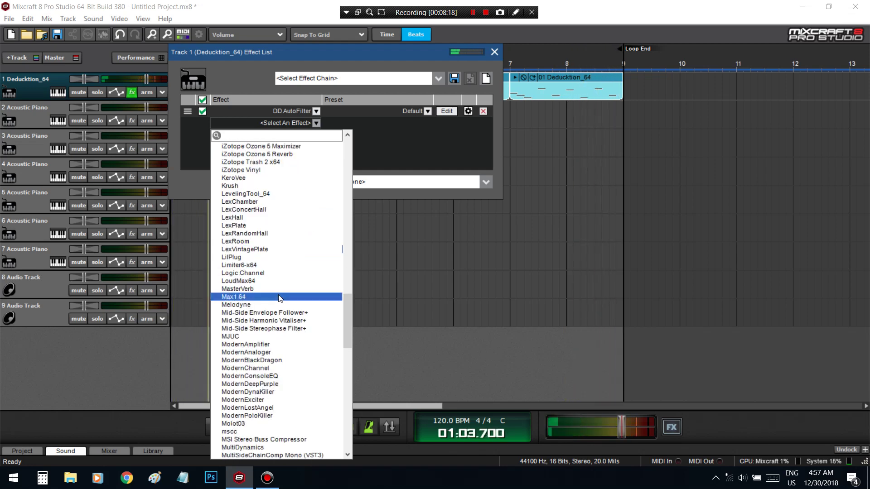
pyautogui.scroll(-12, 279, 299)
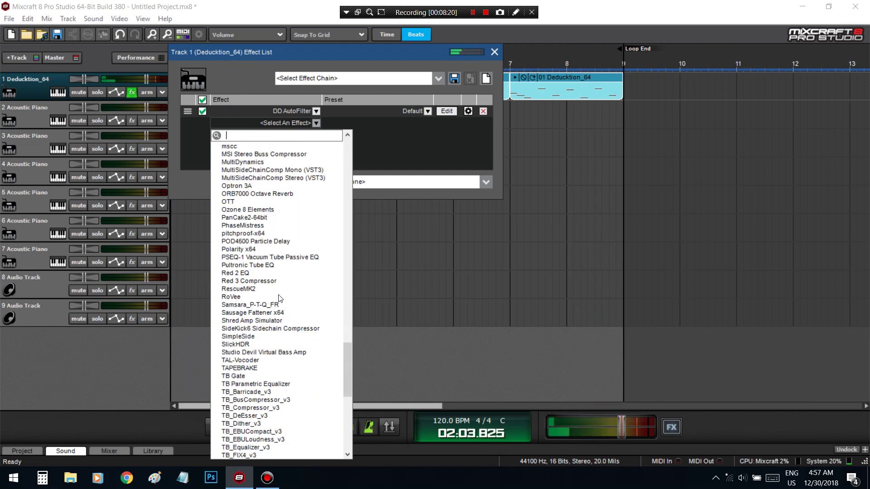
pyautogui.scroll(-4, 279, 299)
pyautogui.scroll(12, 280, 299)
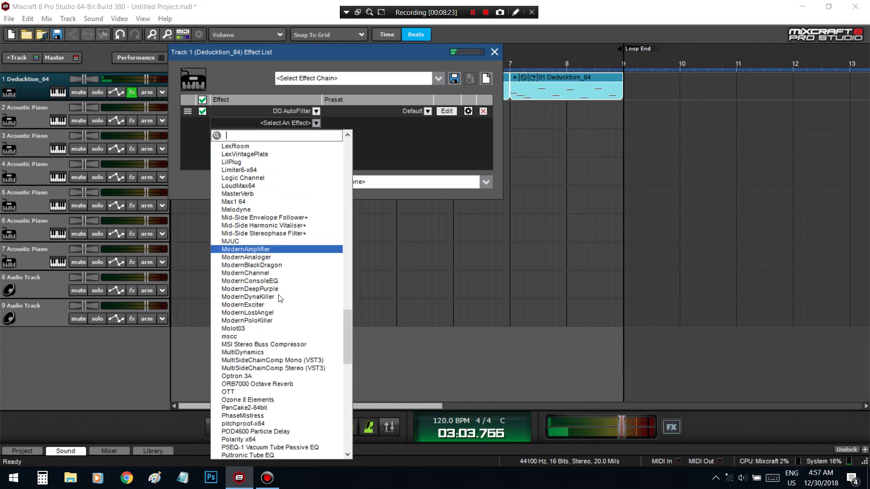
pyautogui.scroll(15, 280, 299)
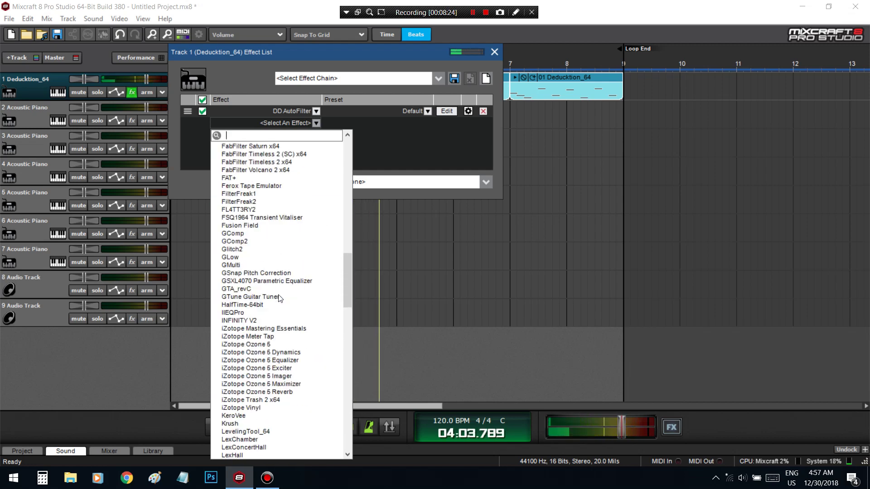
pyautogui.scroll(6, 280, 299)
pyautogui.scroll(2, 279, 299)
pyautogui.scroll(20, 280, 298)
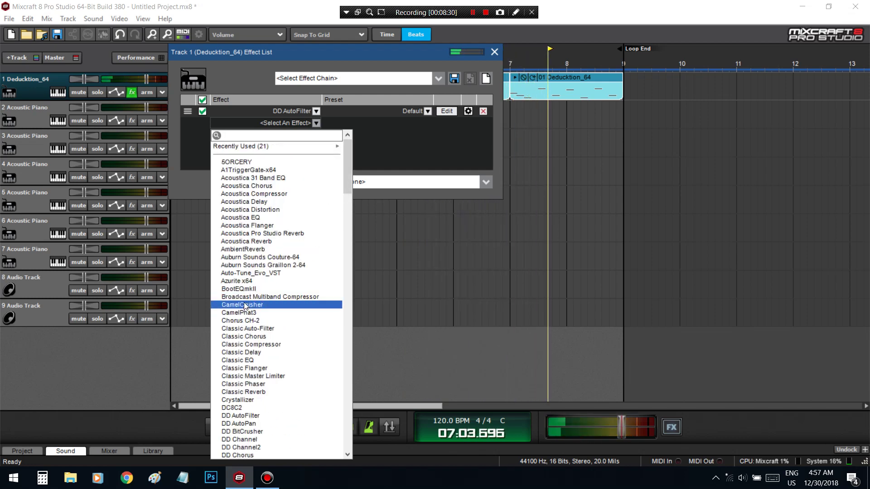
pyautogui.click(244, 305)
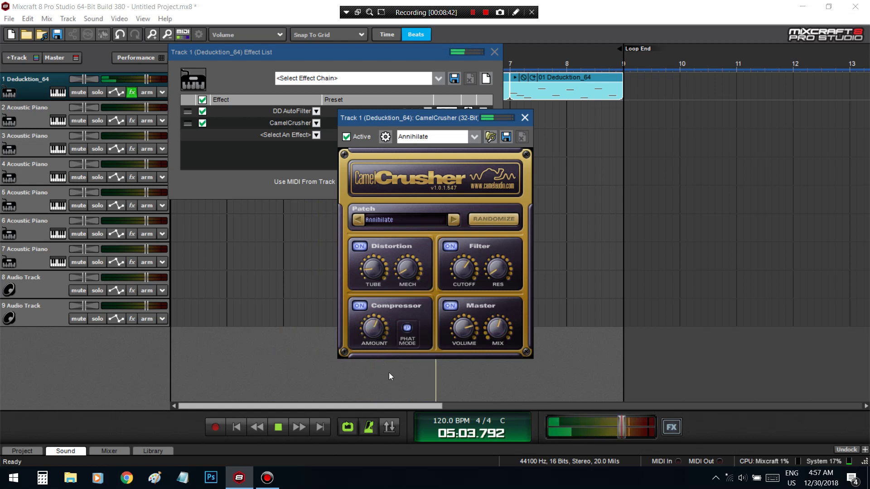
# Step: Adjust CamelCrusher's compressor amount, turn off Phat Mode and raise the filter cutoff during playback
pyautogui.moveTo(380, 352); pyautogui.dragTo(382, 322)
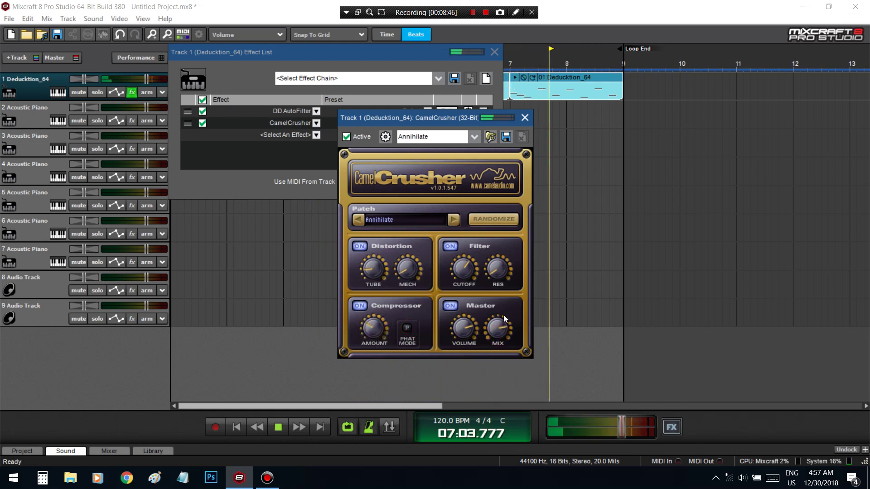
pyautogui.moveTo(465, 269); pyautogui.dragTo(506, 238)
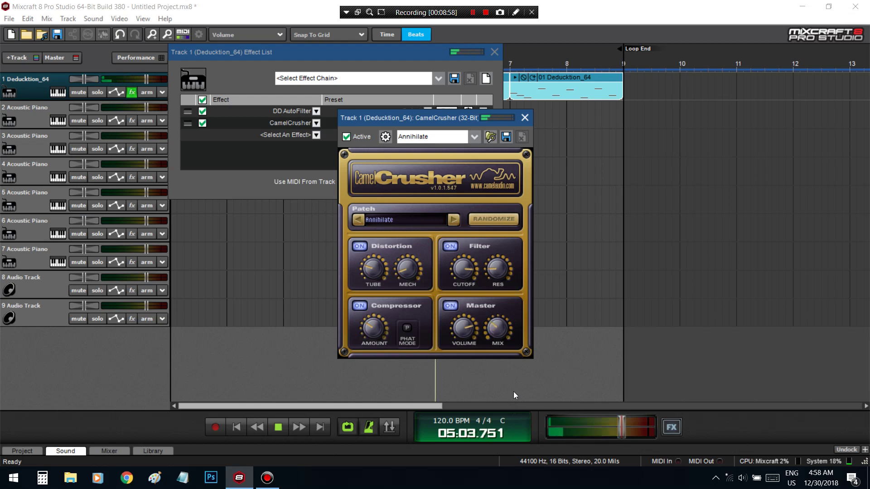
# Step: Close CamelCrusher's editor, add Limiter6-x64 from the recently used effects to track 1 and stop playback
pyautogui.click(524, 118)
pyautogui.click(316, 135)
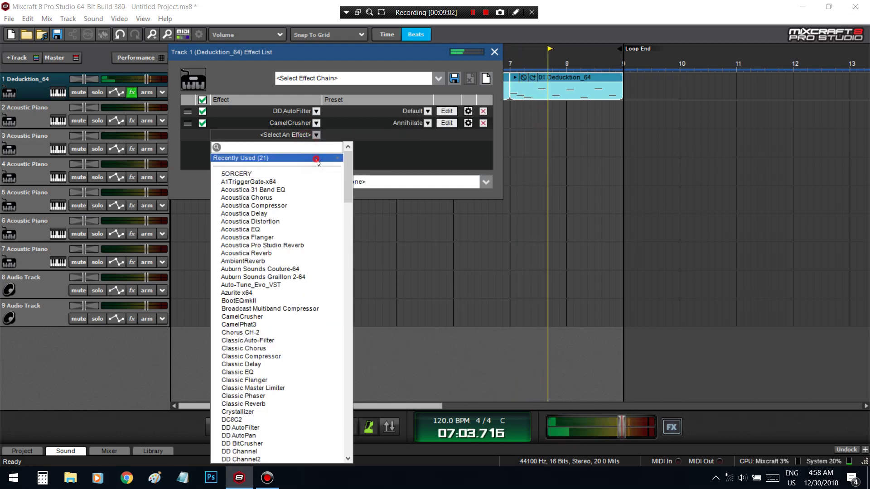
pyautogui.click(316, 159)
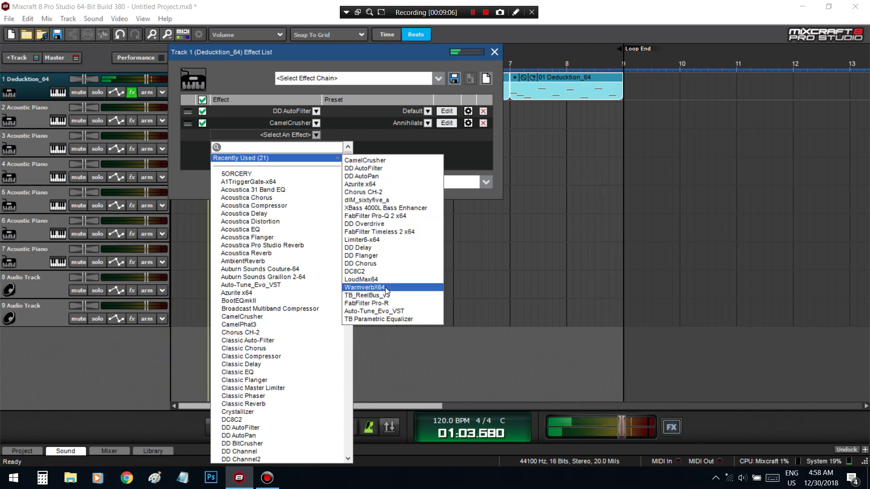
pyautogui.click(376, 240)
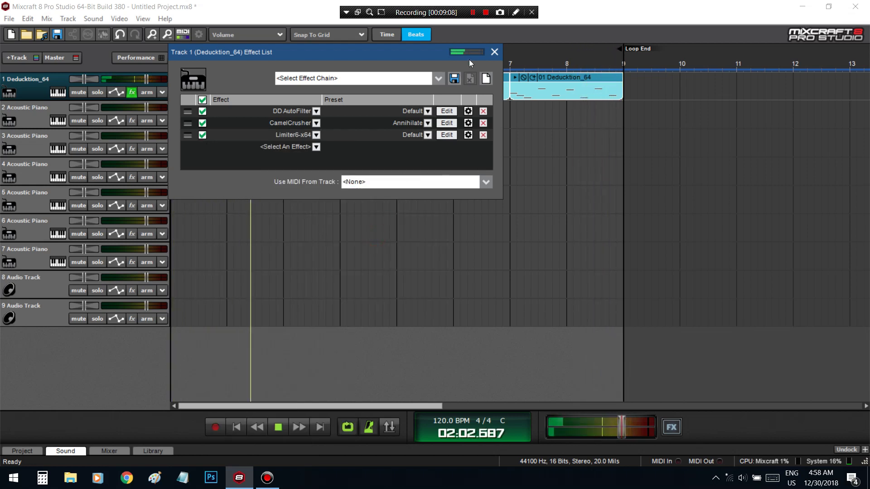
pyautogui.click(497, 58)
pyautogui.press('space')
# Step: Load Deducktion_64 as the instrument of track 2 and choose its Synth Bass preset
pyautogui.click(58, 121)
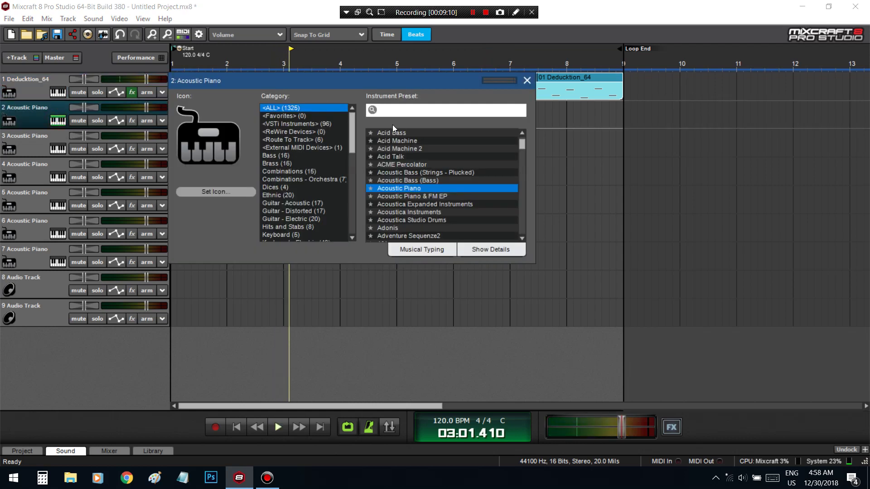
pyautogui.write('ded')
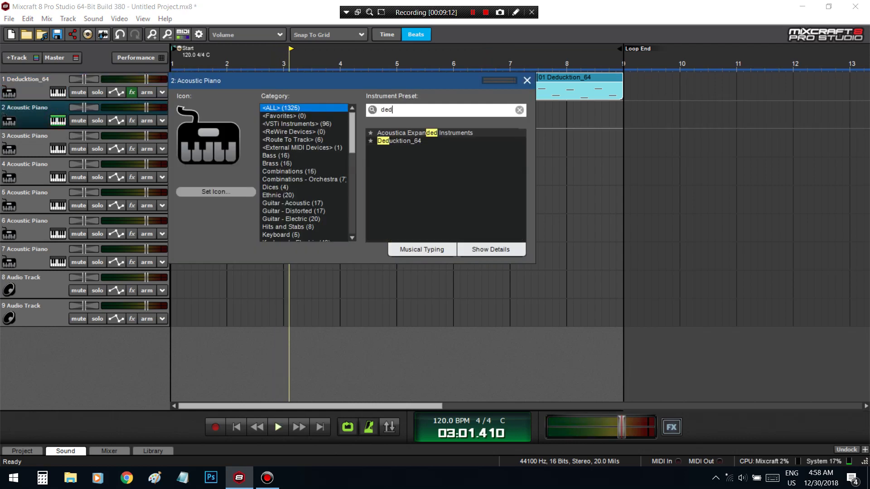
pyautogui.click(428, 141)
pyautogui.click(307, 321)
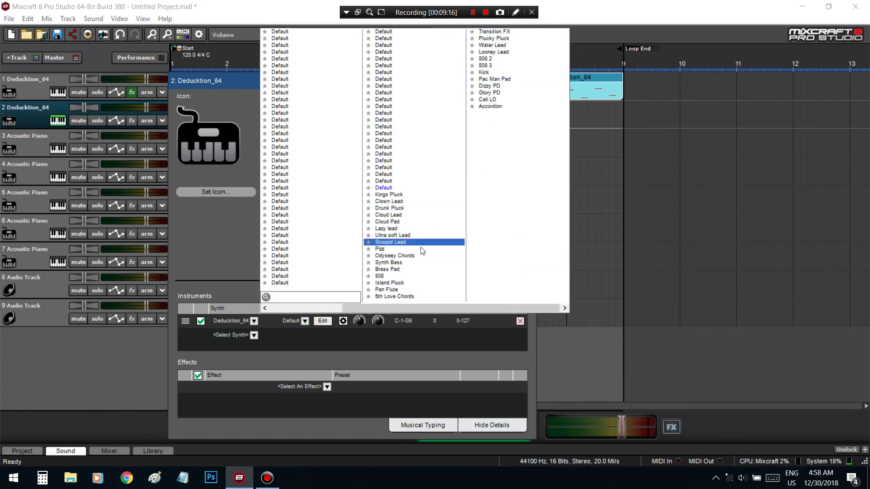
pyautogui.click(406, 262)
pyautogui.click(526, 82)
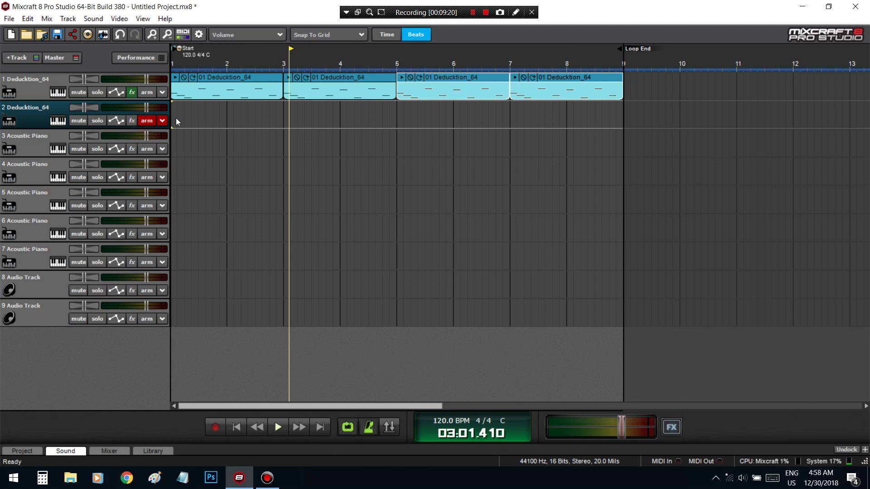
# Step: Open Musical Typing and rehearse a bass line on track 2 using Bb4, D4, F#4 and C#4
pyautogui.hotkey('ctrl', 'alt', 'k')
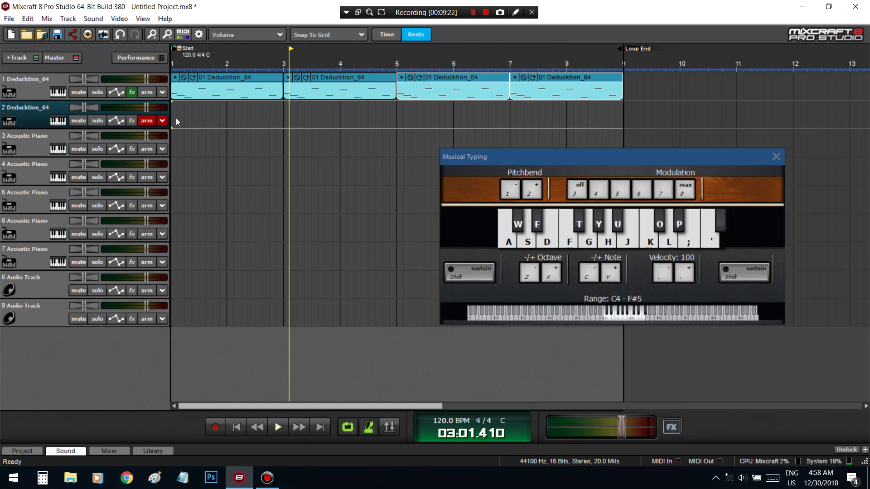
pyautogui.press('u')
pyautogui.press('t')
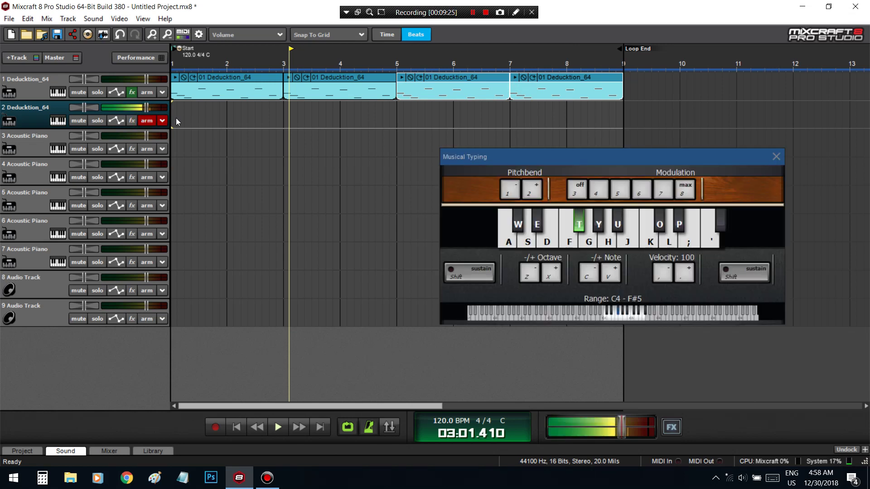
pyautogui.press('w')
pyautogui.press('s')
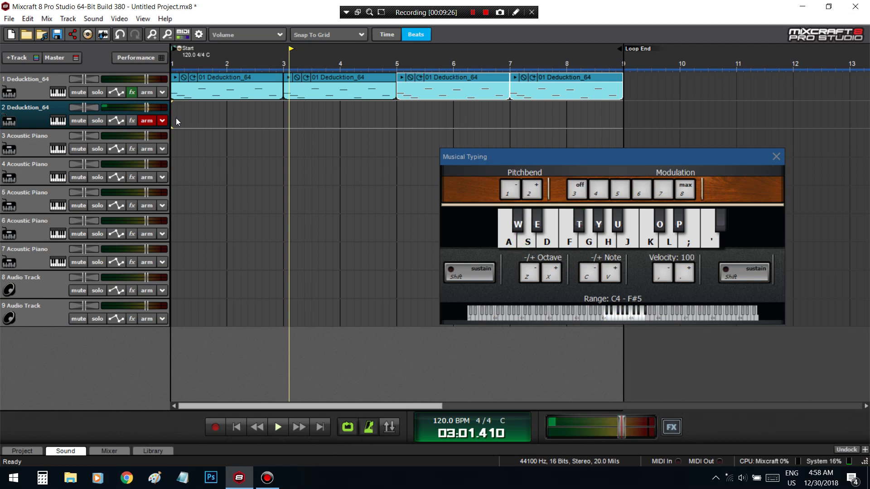
pyautogui.press('t')
pyautogui.press('w')
pyautogui.press('t')
pyautogui.press('u')
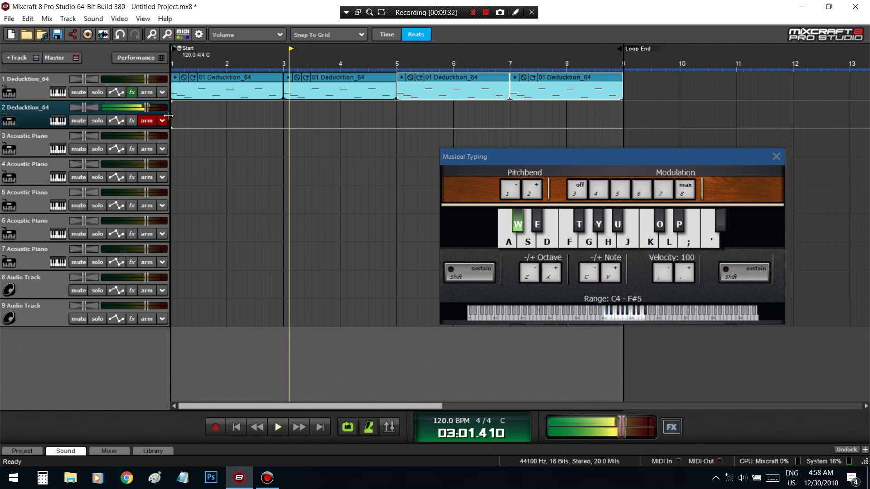
pyautogui.press('u')
pyautogui.press('s')
pyautogui.press('t')
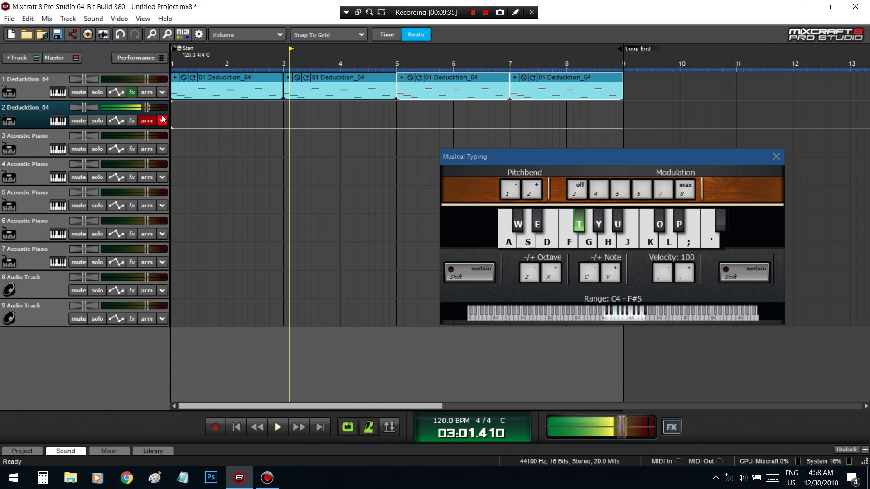
pyautogui.press('w')
# Step: Record a two-bar bass line on track 2 with the notes Bb4, D4, F#4 and C#4
pyautogui.press('r')
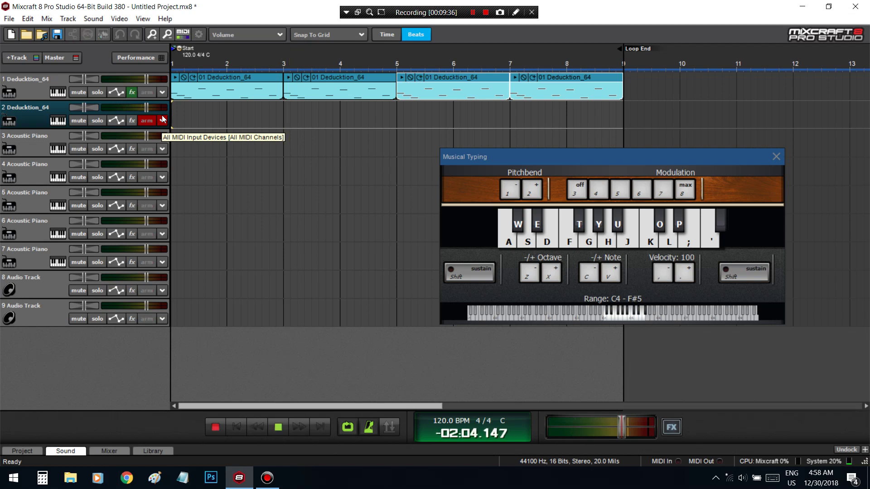
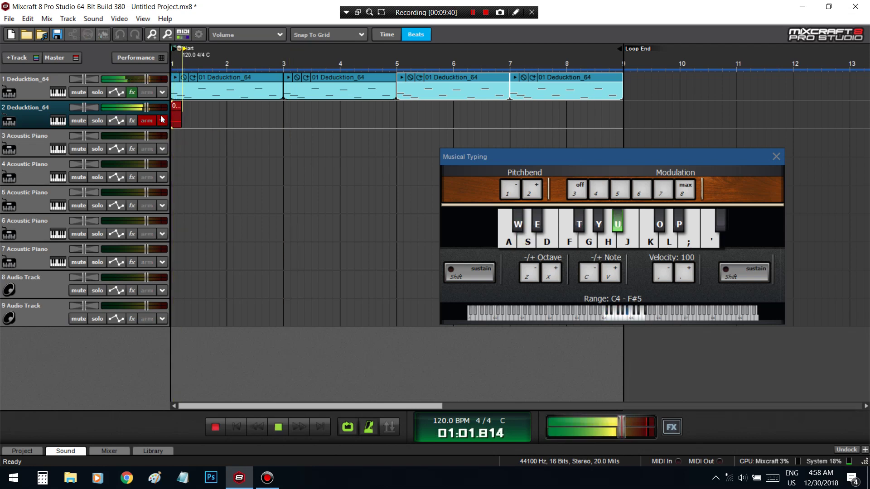
pyautogui.press('u')
pyautogui.press('s')
pyautogui.press('t')
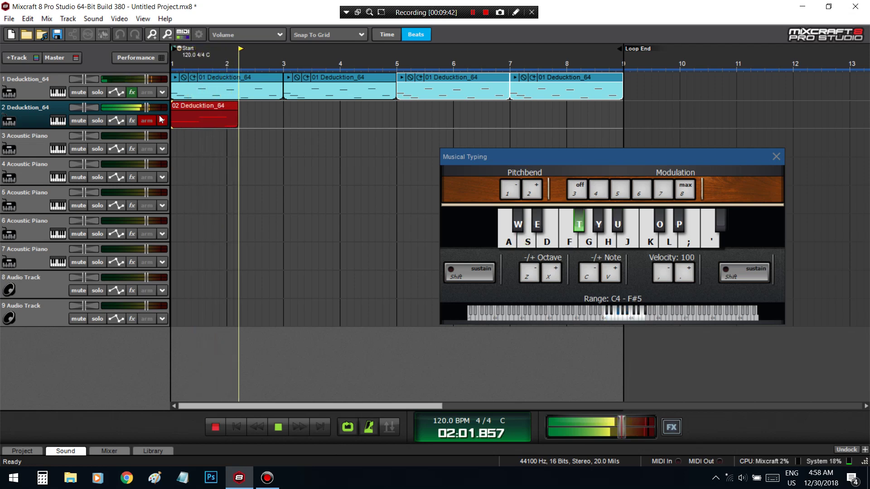
pyautogui.press('w')
pyautogui.press('space')
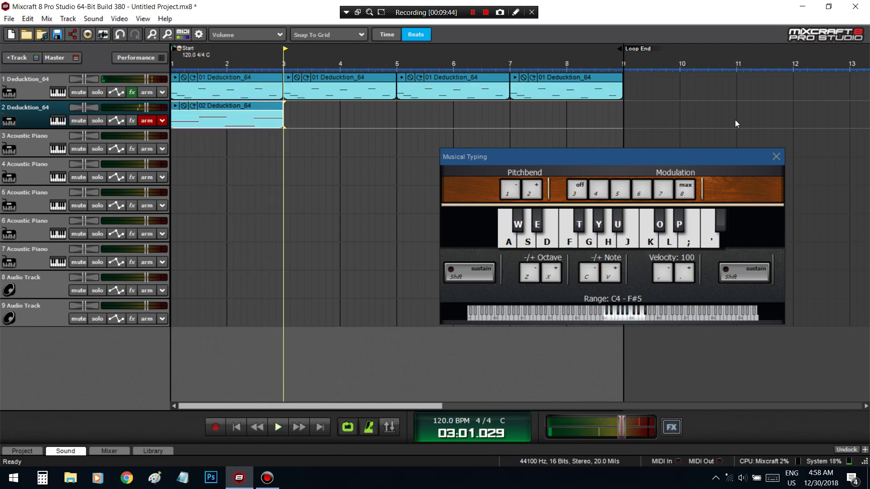
# Step: Lower all notes of the recorded bass clip by one octave, quantize them and play the project from the start
pyautogui.click(777, 158)
pyautogui.doubleClick(257, 107)
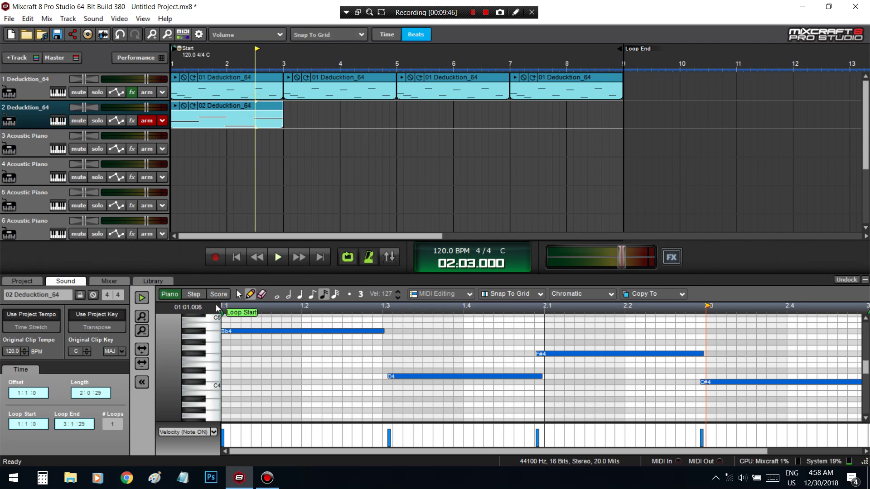
pyautogui.moveTo(306, 370); pyautogui.dragTo(306, 371)
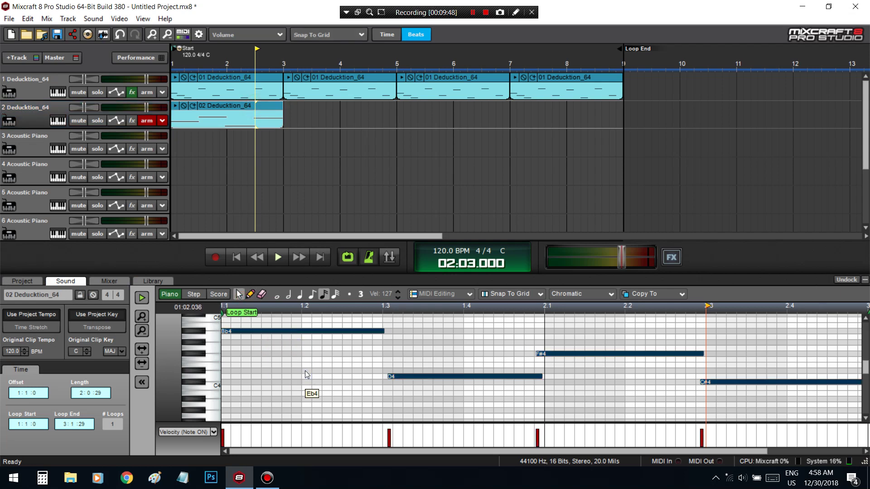
pyautogui.click(442, 294)
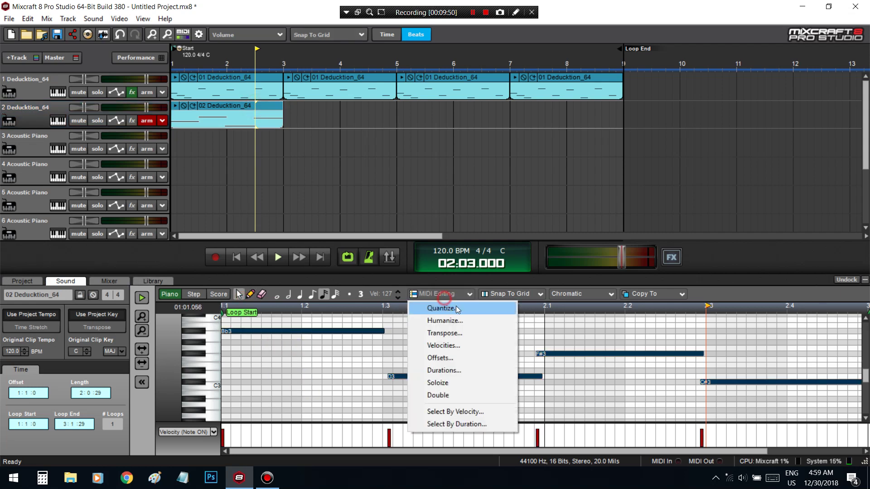
pyautogui.click(456, 306)
pyautogui.click(479, 308)
pyautogui.click(237, 259)
pyautogui.press('space')
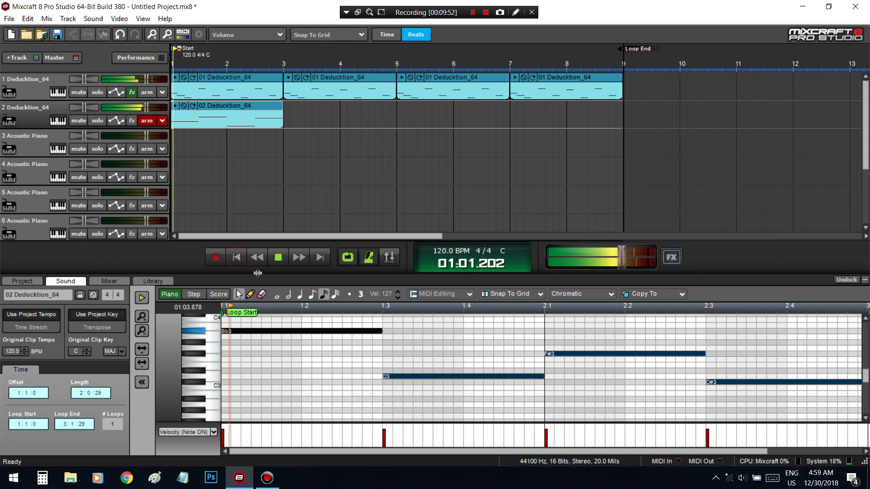
# Step: Lower the bass notes by another octave and copy the clip along track 2 up to bar 9
pyautogui.scroll(-1, 361, 345)
pyautogui.moveTo(345, 352); pyautogui.dragTo(374, 361)
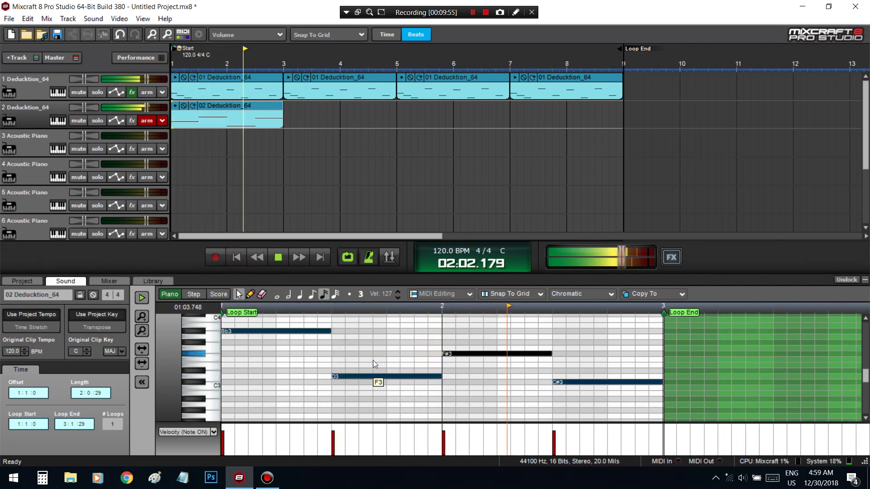
pyautogui.click(236, 258)
pyautogui.moveTo(244, 107); pyautogui.dragTo(361, 107)
pyautogui.moveTo(429, 134); pyautogui.dragTo(115, 135)
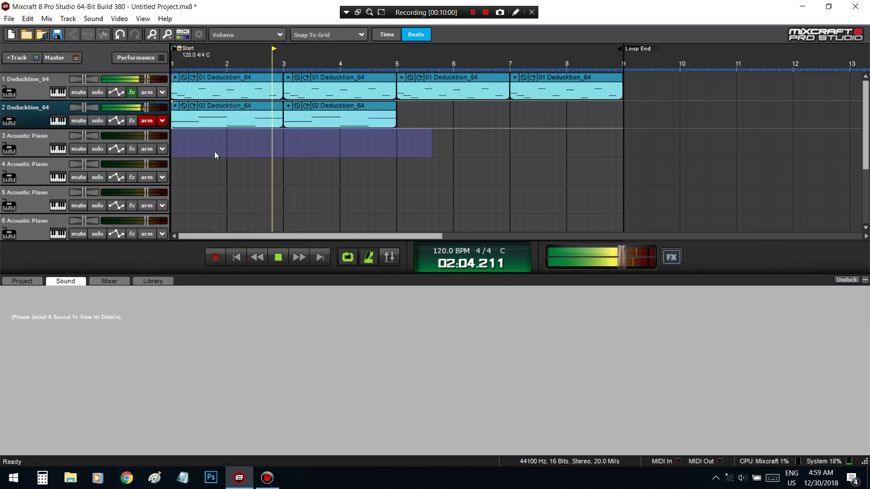
pyautogui.moveTo(212, 151); pyautogui.dragTo(356, 115)
pyautogui.moveTo(252, 104); pyautogui.dragTo(479, 106)
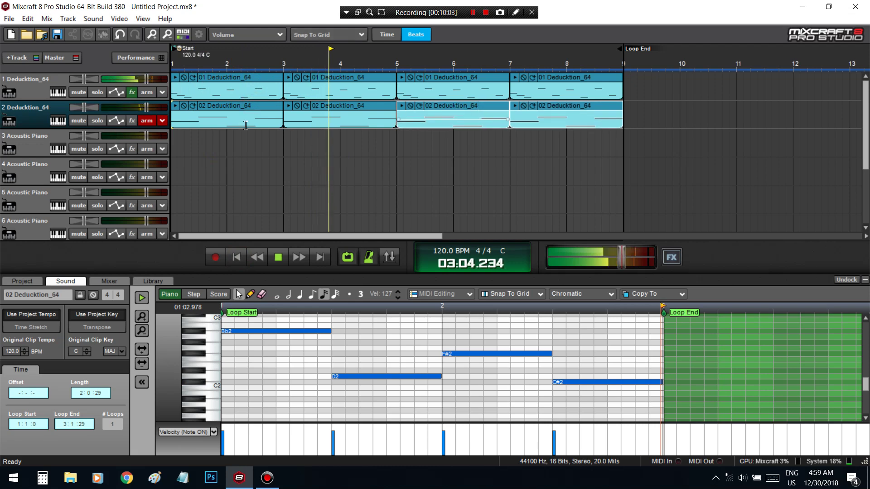
# Step: Merge the four bass clips on track 2 into two four-bar clips and restart playback
pyautogui.moveTo(231, 132); pyautogui.dragTo(340, 122)
pyautogui.hotkey('ctrl', 'w')
pyautogui.moveTo(450, 152); pyautogui.dragTo(550, 125)
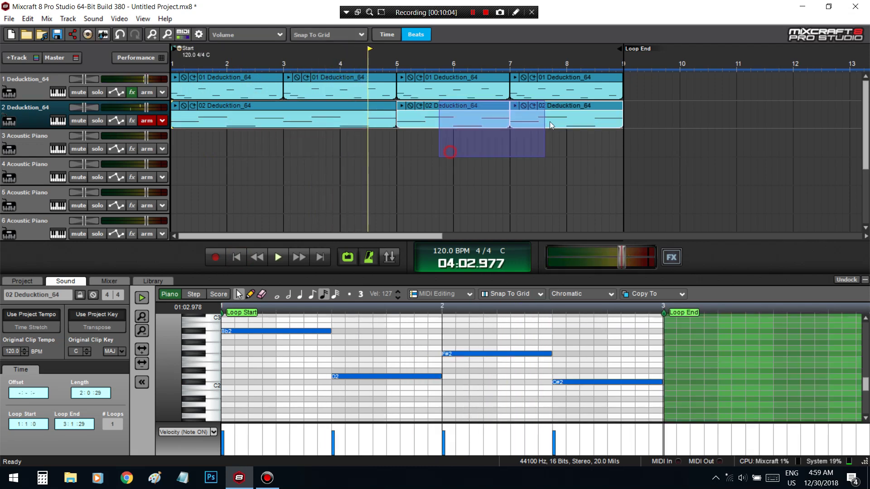
pyautogui.hotkey('ctrl', 'm')
pyautogui.press('space')
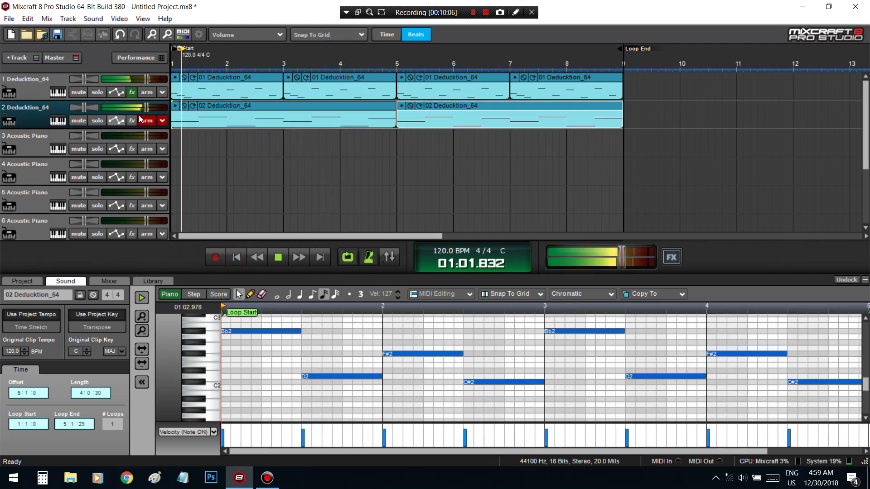
# Step: Open track 2's effect list, then rename track 2 as Synth Bass and track 1 as Melody
pyautogui.click(132, 122)
pyautogui.doubleClick(60, 108)
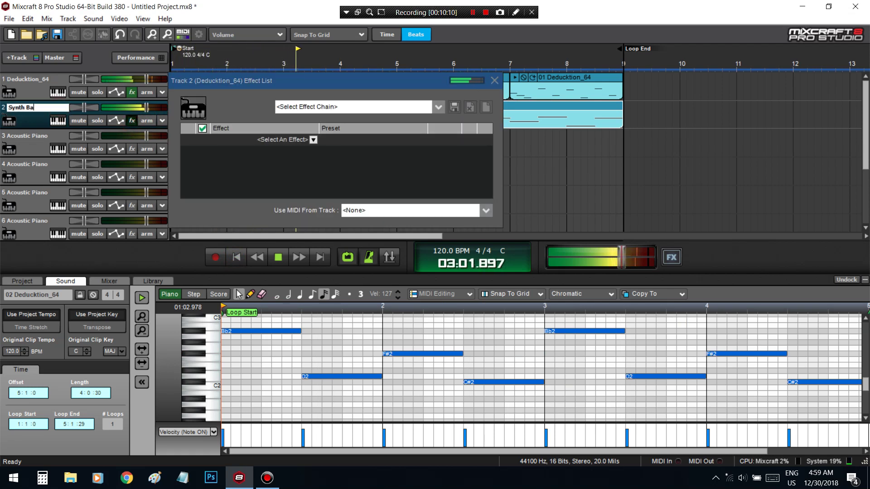
pyautogui.doubleClick(27, 80)
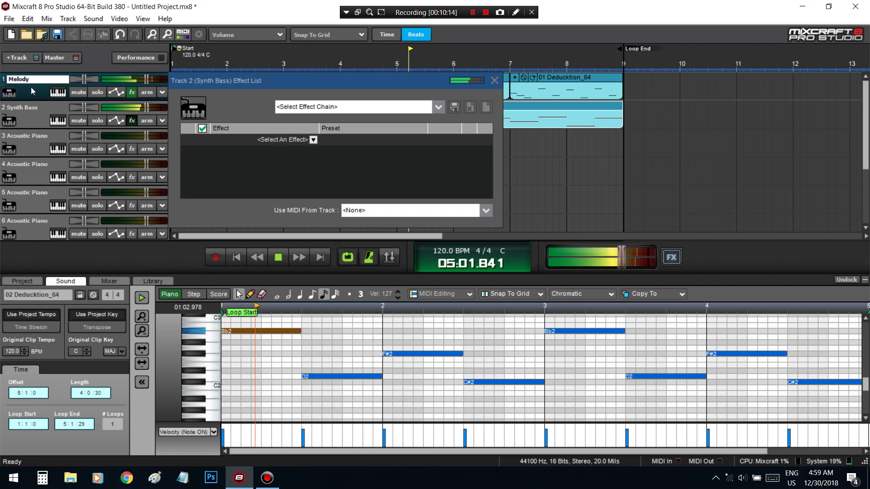
pyautogui.press('Return')
# Step: Set the project tempo to 142 BPM, then close the effect list and collapse the clip details area
pyautogui.click(428, 250)
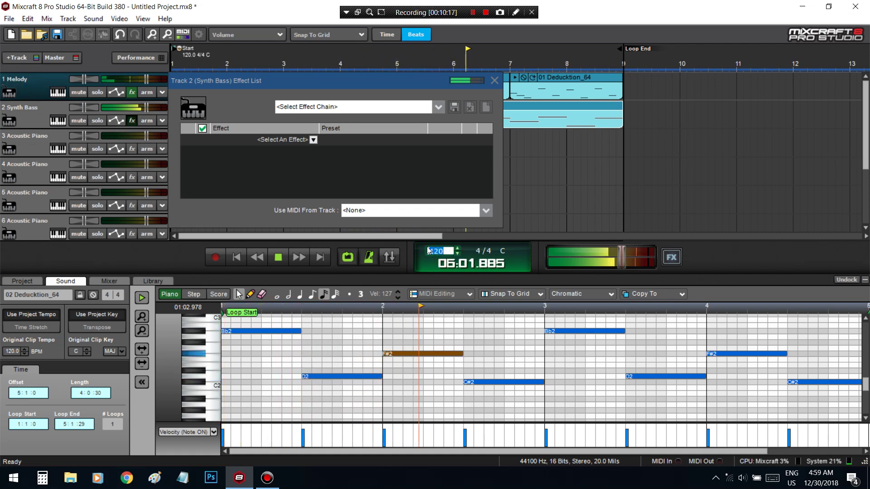
pyautogui.write('1')
pyautogui.press('Return')
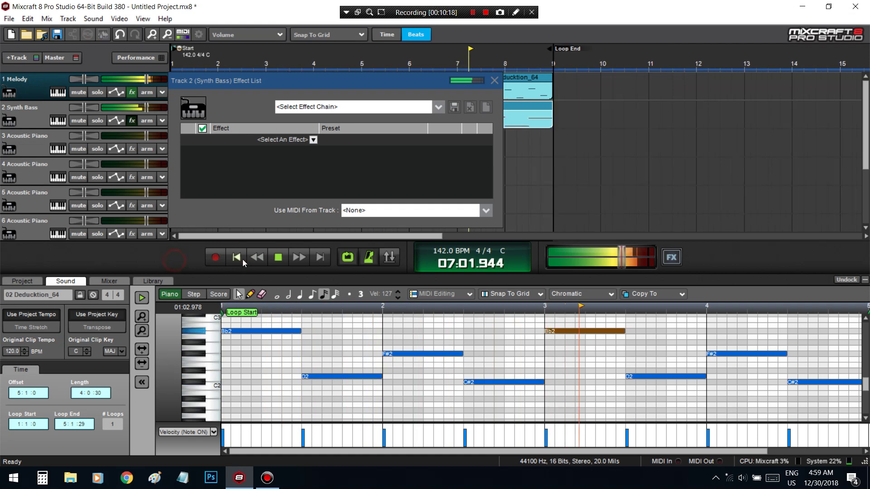
pyautogui.click(494, 82)
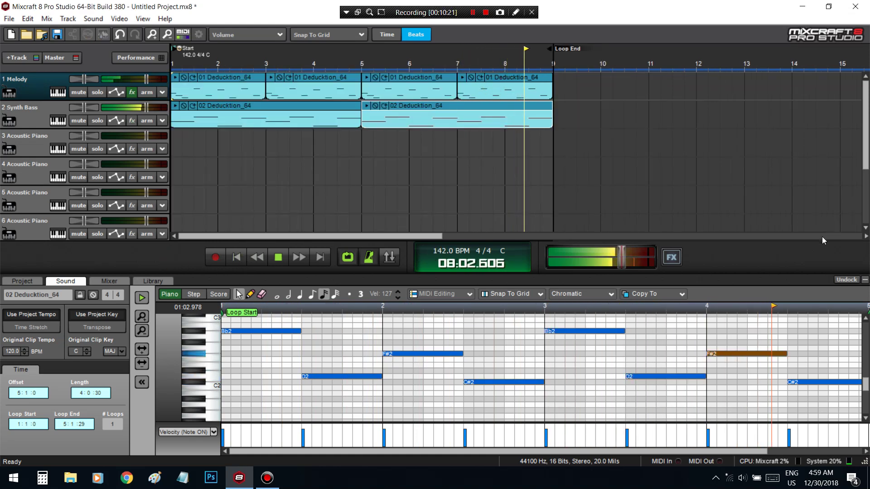
pyautogui.click(865, 280)
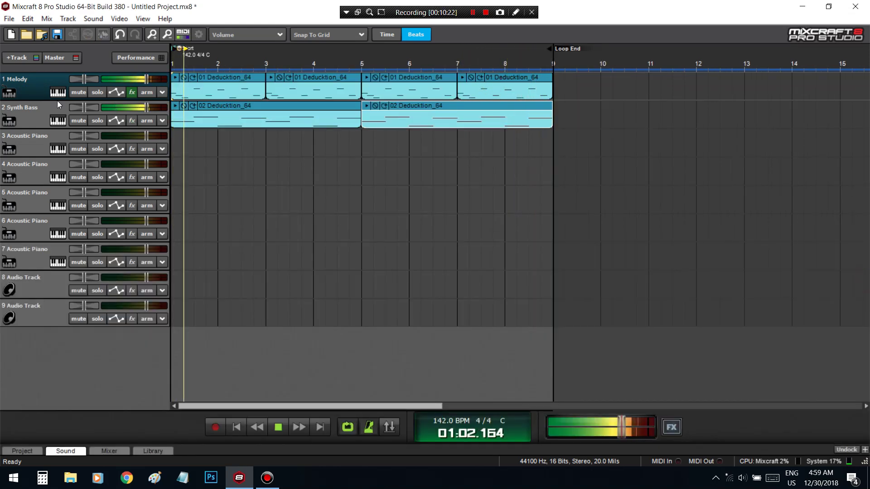
# Step: Load Omni Sampler 8 Out as the instrument of track 3
pyautogui.click(58, 149)
pyautogui.write('omni')
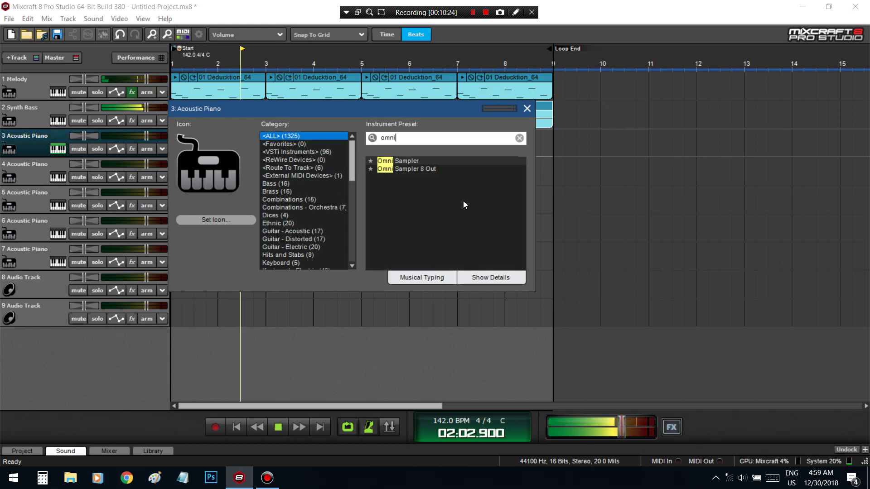
pyautogui.click(421, 170)
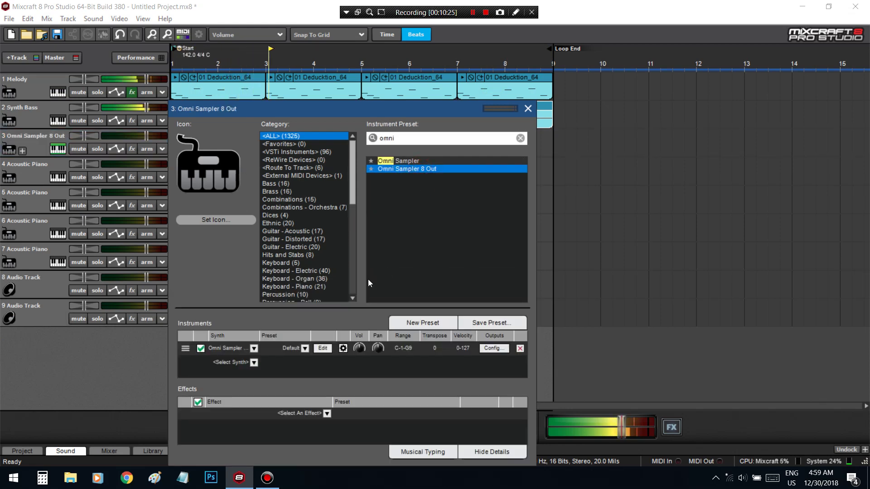
# Step: Open the Omni Sampler editor for track 3 and bring up the sound browser for pad D4
pyautogui.click(321, 349)
pyautogui.doubleClick(392, 198)
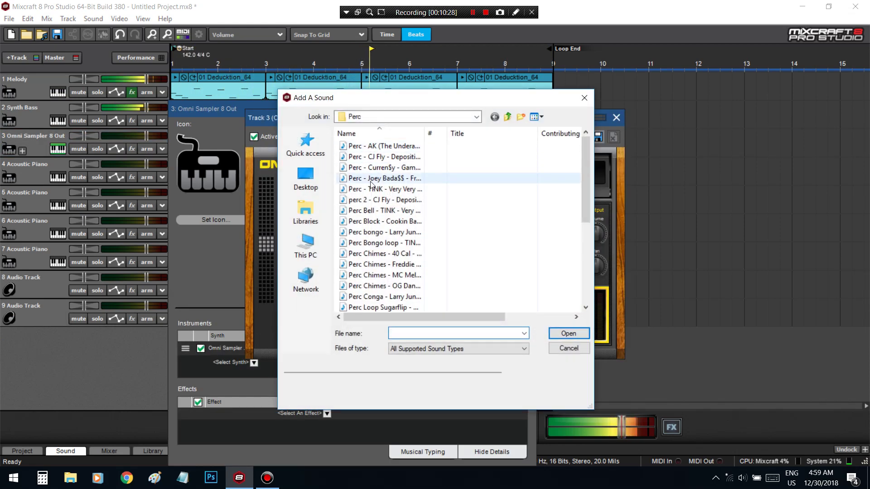
# Step: Preview the triangle, vibra, rim, ride, crash, loop and conga samples in the Perc folder
pyautogui.click(385, 189)
pyautogui.scroll(-5, 384, 230)
pyautogui.click(373, 232)
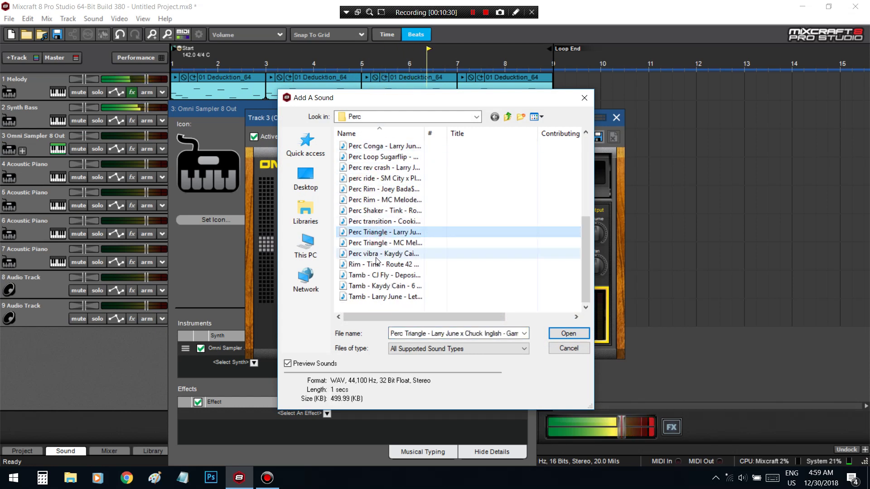
pyautogui.click(372, 254)
pyautogui.click(372, 244)
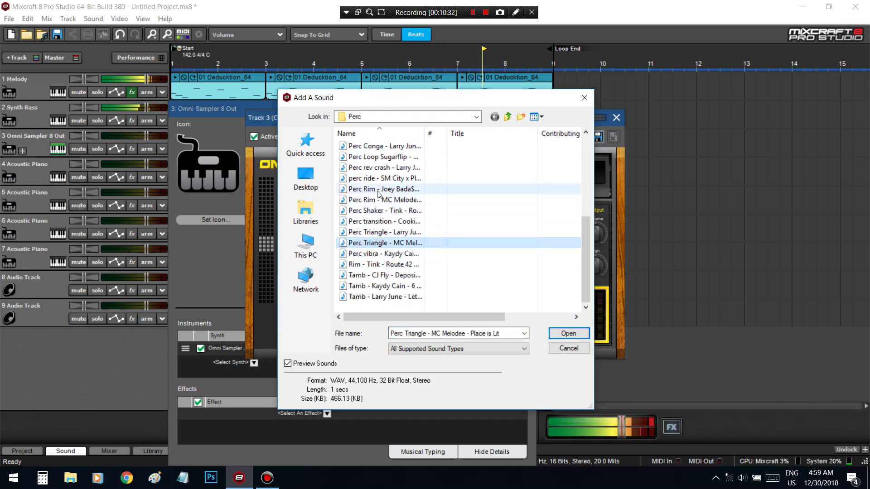
pyautogui.click(378, 190)
pyautogui.click(376, 200)
pyautogui.click(369, 178)
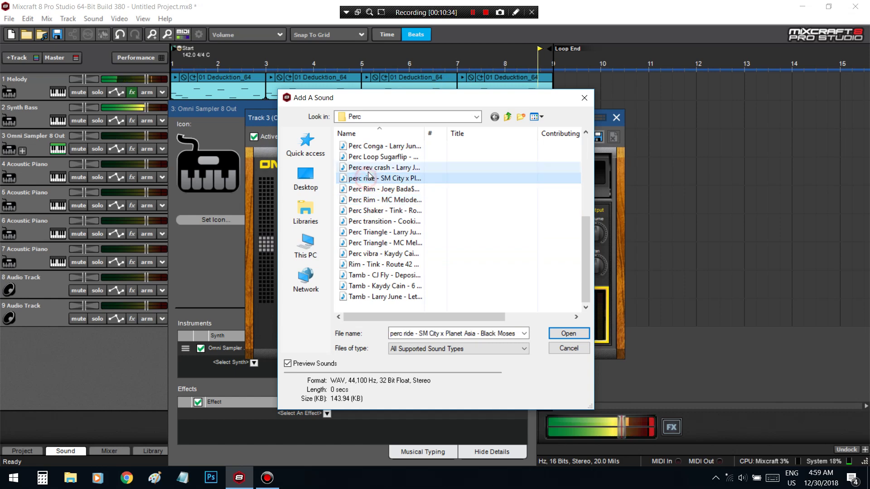
pyautogui.click(368, 168)
pyautogui.click(368, 157)
pyautogui.click(369, 146)
# Step: Switch the sound browser to the Snares Snaps folder of Cookin Soul - The Main Ingredients vol. 2
pyautogui.click(368, 118)
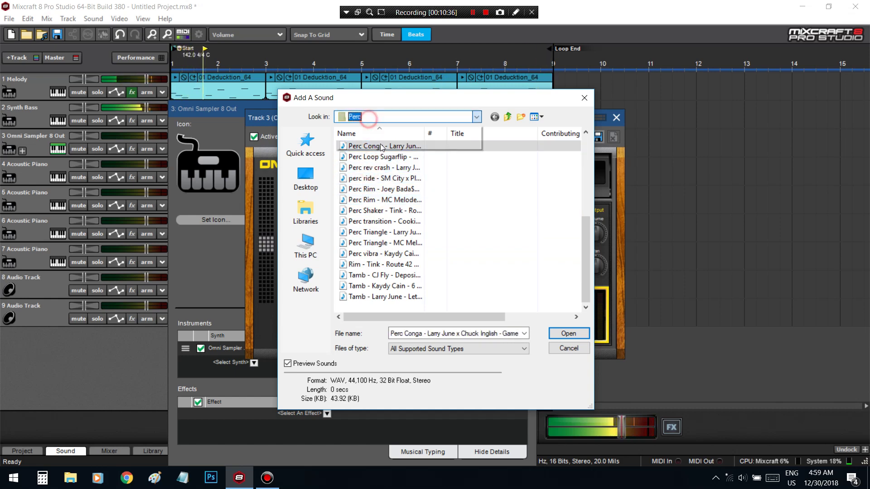
pyautogui.click(387, 217)
pyautogui.click(357, 276)
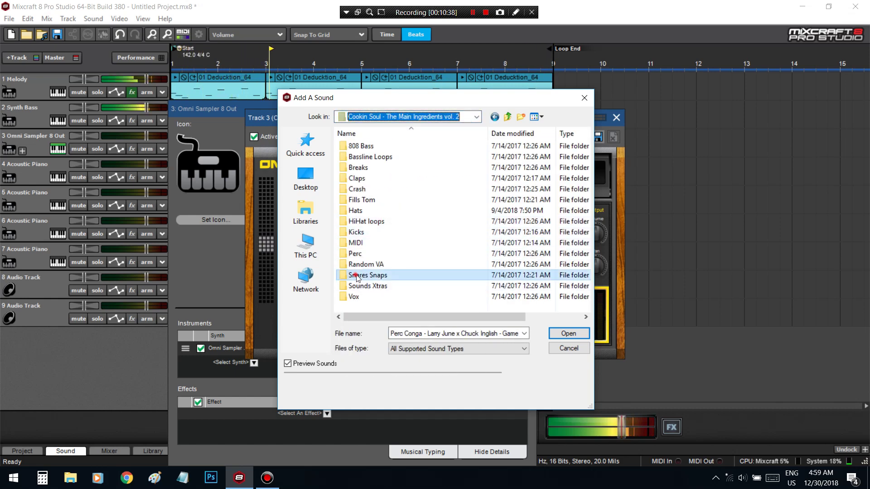
pyautogui.doubleClick(357, 276)
# Step: Preview the snap, snare and snare combo samples in the Snares Snaps folder
pyautogui.click(372, 254)
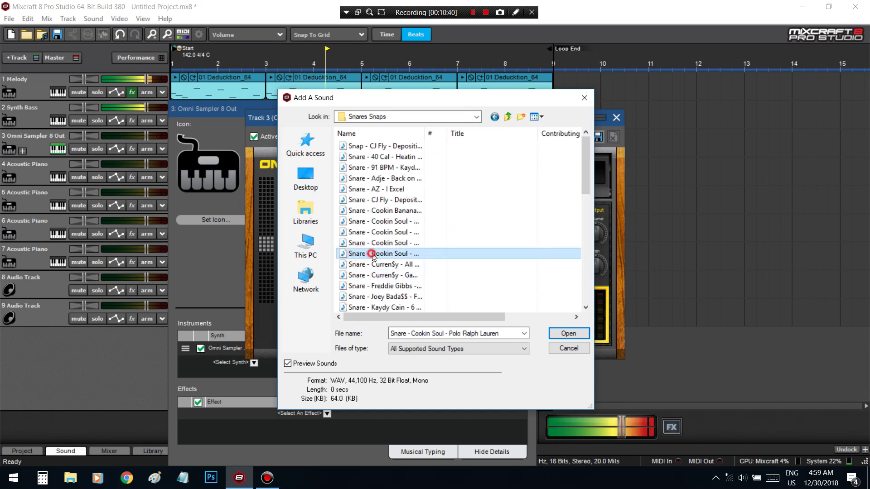
pyautogui.click(375, 232)
pyautogui.click(377, 200)
pyautogui.click(378, 189)
pyautogui.click(377, 178)
pyautogui.click(380, 200)
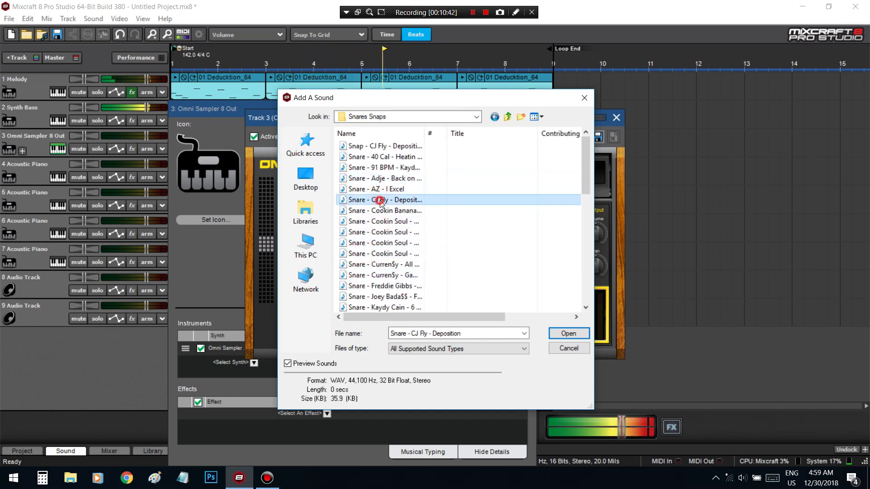
pyautogui.click(379, 157)
pyautogui.click(380, 146)
pyautogui.click(390, 294)
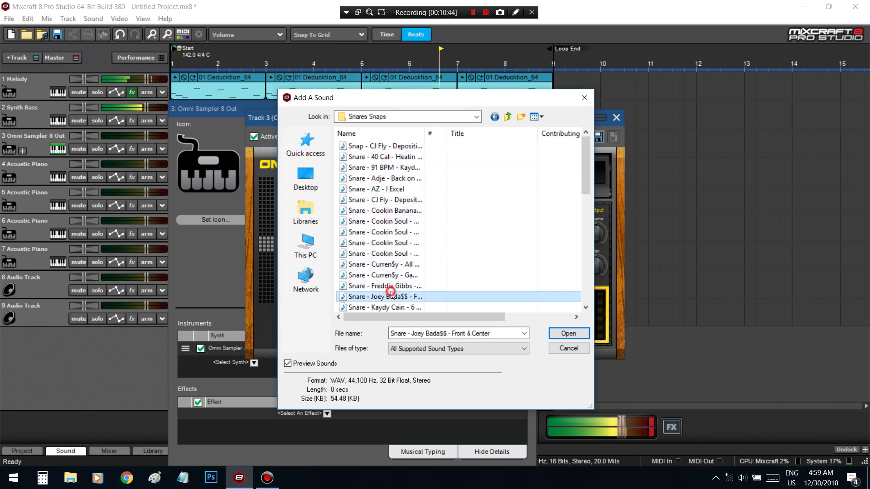
pyautogui.scroll(-5, 390, 295)
pyautogui.click(388, 232)
pyautogui.click(387, 222)
pyautogui.click(385, 200)
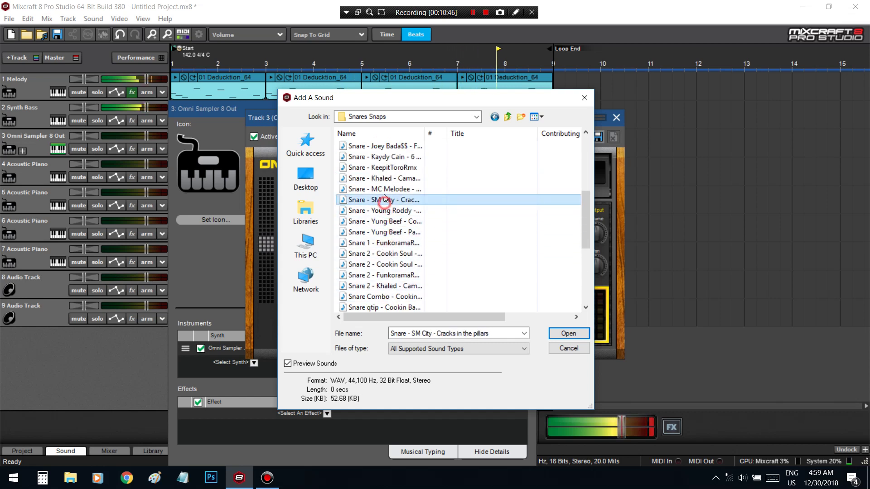
pyautogui.click(385, 189)
pyautogui.click(385, 178)
pyautogui.click(385, 167)
pyautogui.click(386, 265)
pyautogui.click(387, 296)
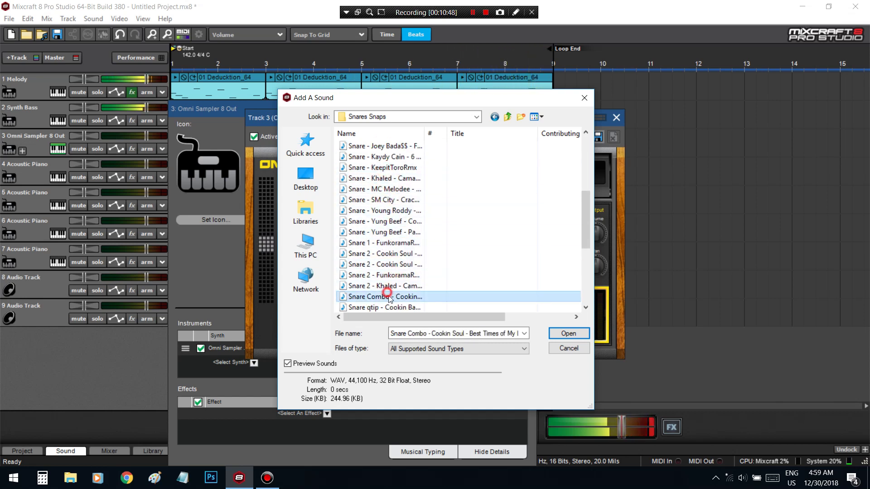
# Step: Load the SnareTrap - Joey Bada$$ - Front & Center sample onto pad D4
pyautogui.scroll(-4, 389, 299)
pyautogui.click(394, 286)
pyautogui.click(390, 276)
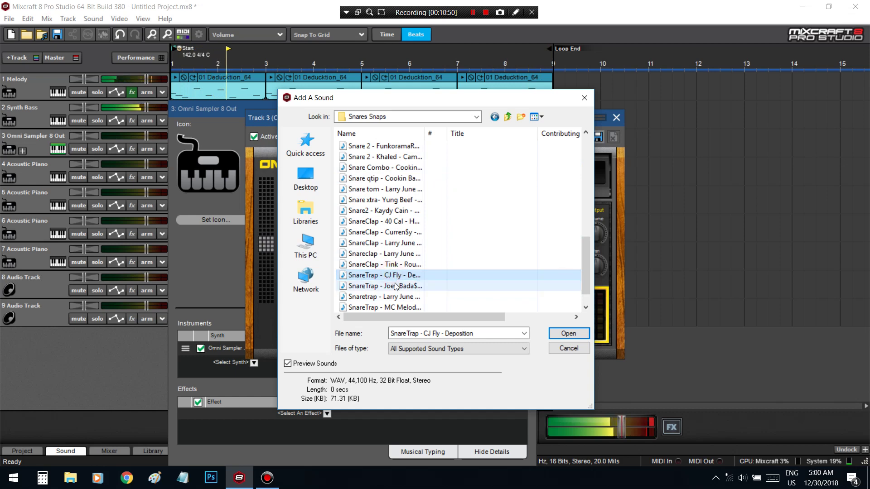
pyautogui.doubleClick(396, 287)
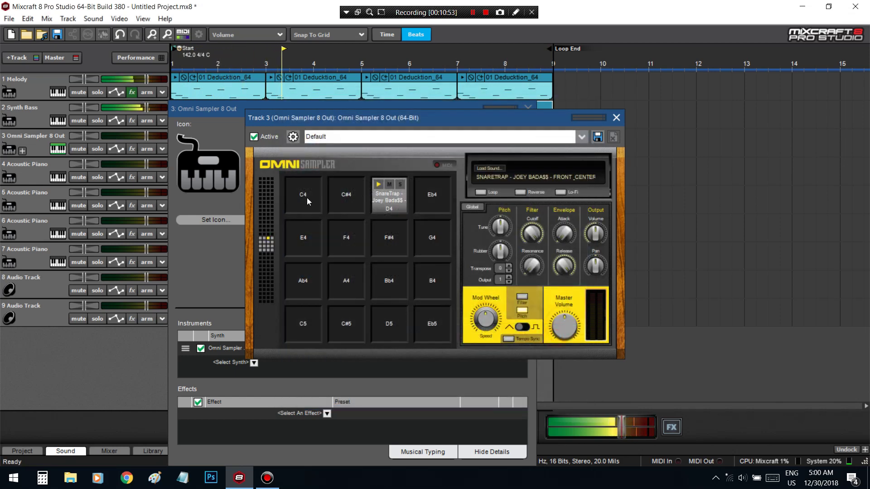
# Step: Preview several samples from the Cookin Soul Kicks folder and load Kick - KeepitToroRmx onto pad C4
pyautogui.click(306, 197)
pyautogui.click(475, 116)
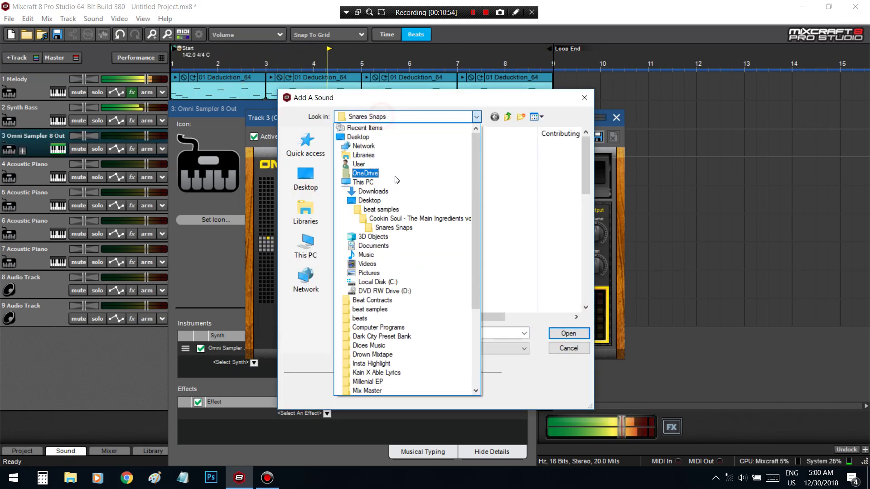
pyautogui.click(386, 220)
pyautogui.doubleClick(355, 231)
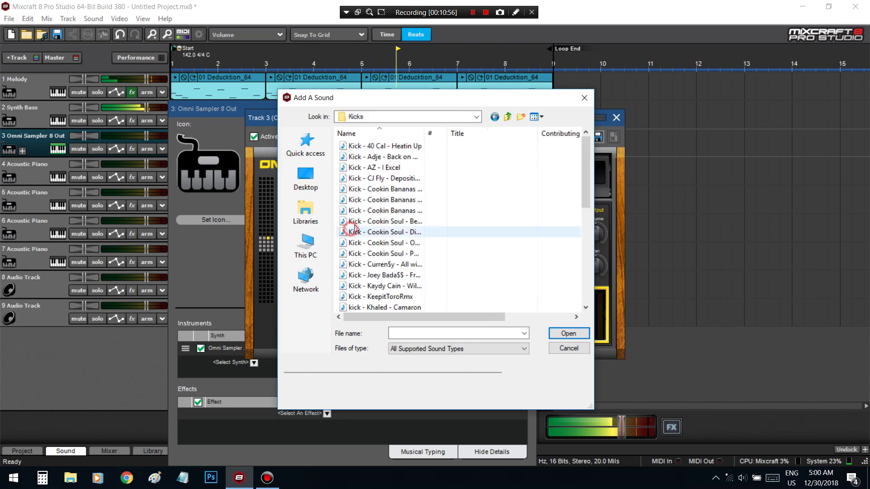
pyautogui.click(355, 222)
pyautogui.click(374, 243)
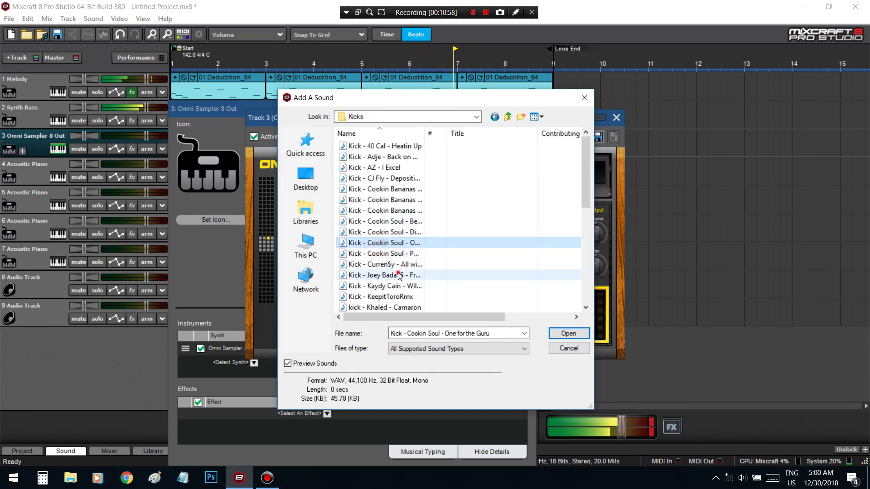
pyautogui.click(398, 276)
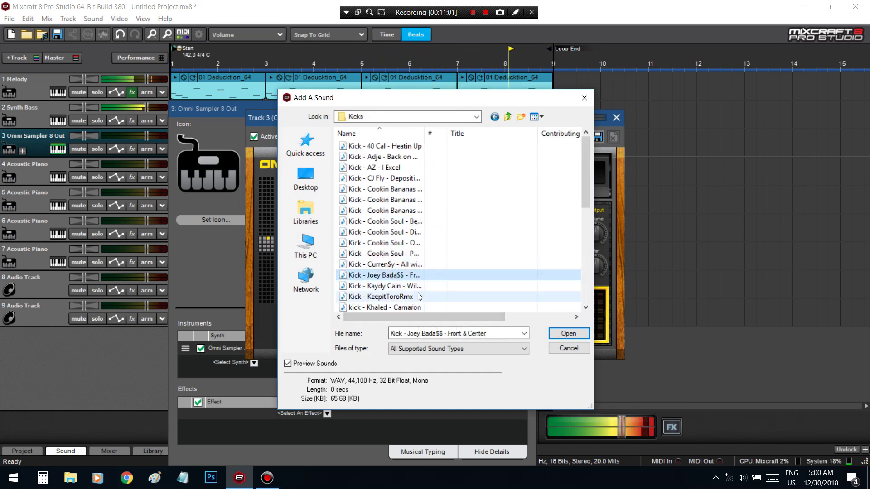
pyautogui.click(418, 295)
pyautogui.click(583, 334)
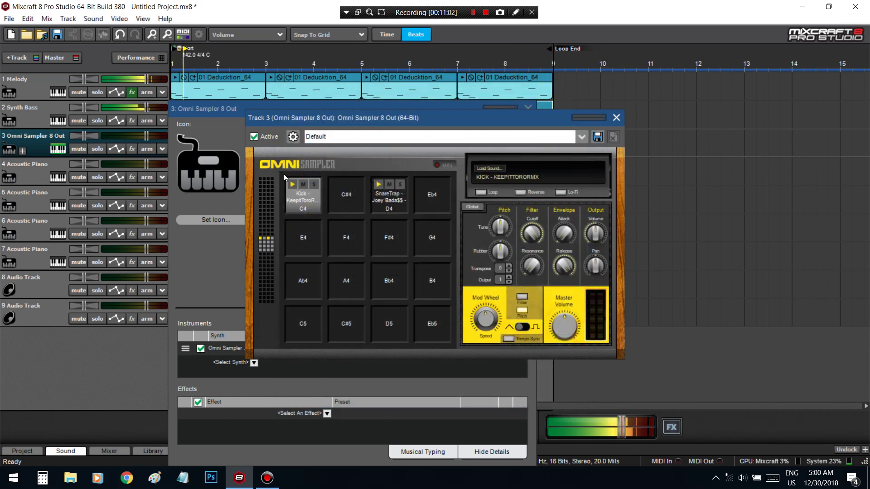
# Step: Lower the Rubber setting of the C4 kick, audition the pad, and close the sampler and instrument windows
pyautogui.click(616, 118)
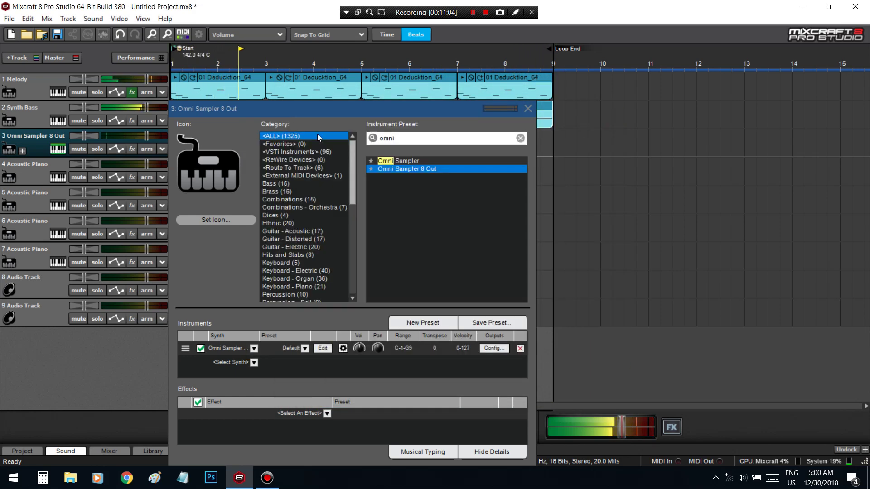
pyautogui.click(323, 349)
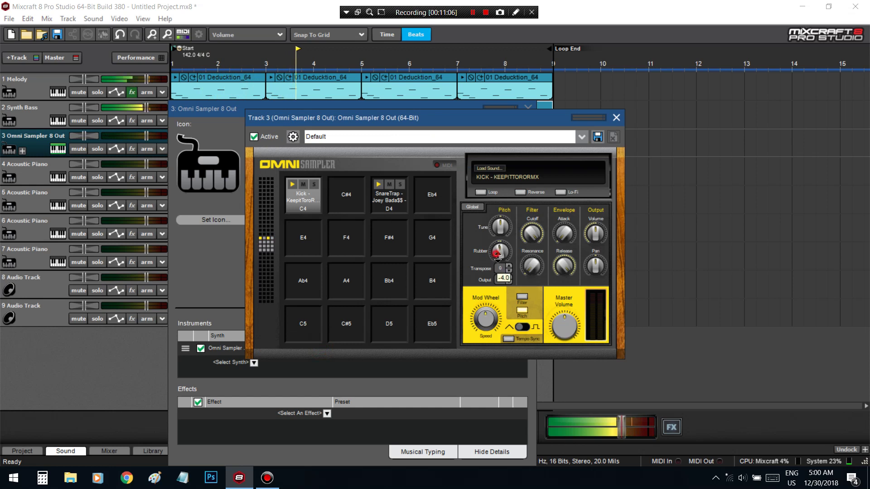
pyautogui.click(292, 185)
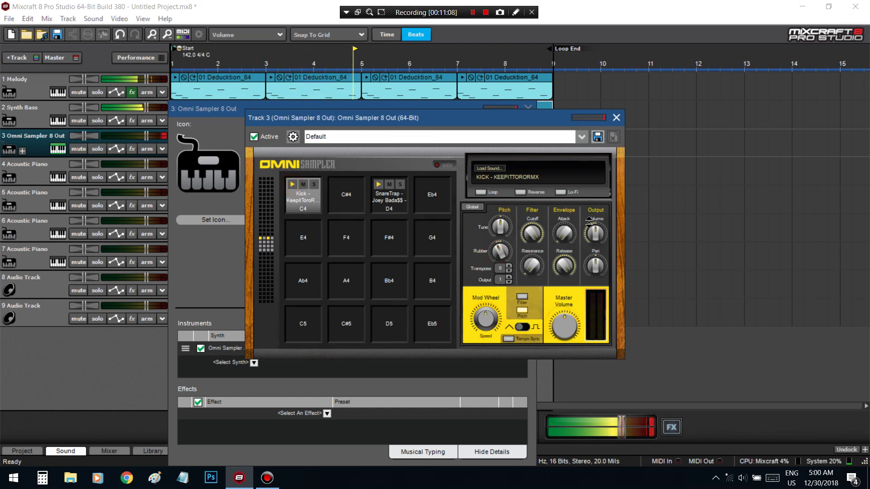
pyautogui.click(293, 184)
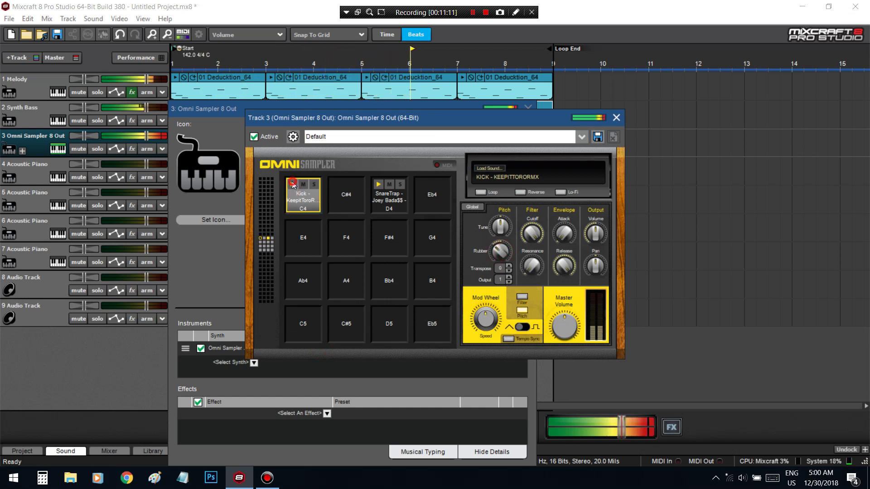
pyautogui.click(616, 118)
pyautogui.click(528, 107)
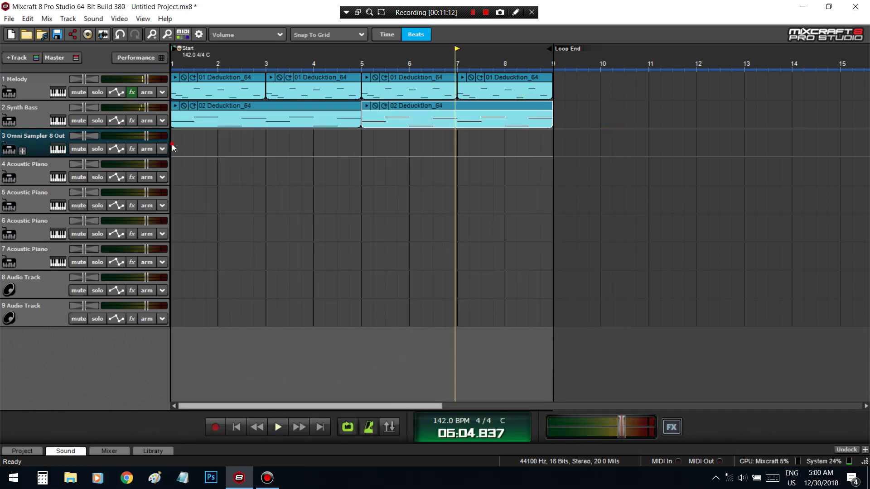
# Step: Create a clip at bar 1 on track 3 and draw snare steps on beat 3 of bars 1 and 2 in the step editor
pyautogui.doubleClick(177, 146)
pyautogui.click(194, 294)
pyautogui.click(250, 295)
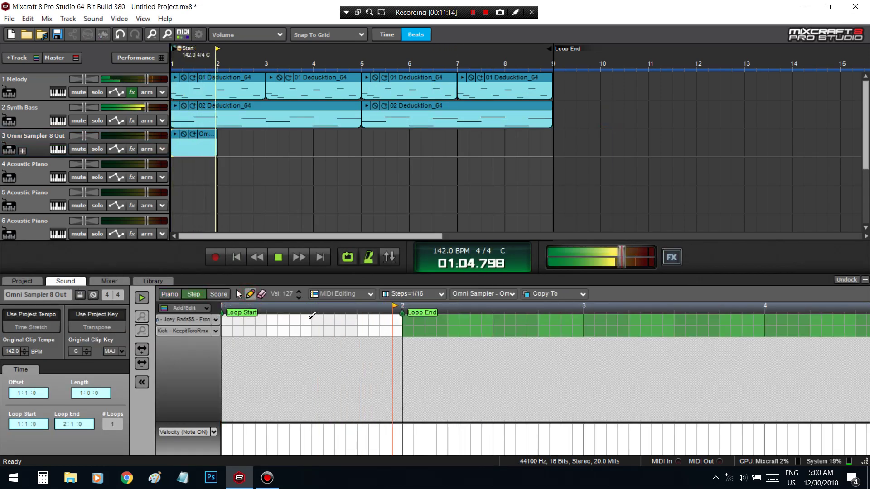
pyautogui.click(317, 320)
pyautogui.click(498, 320)
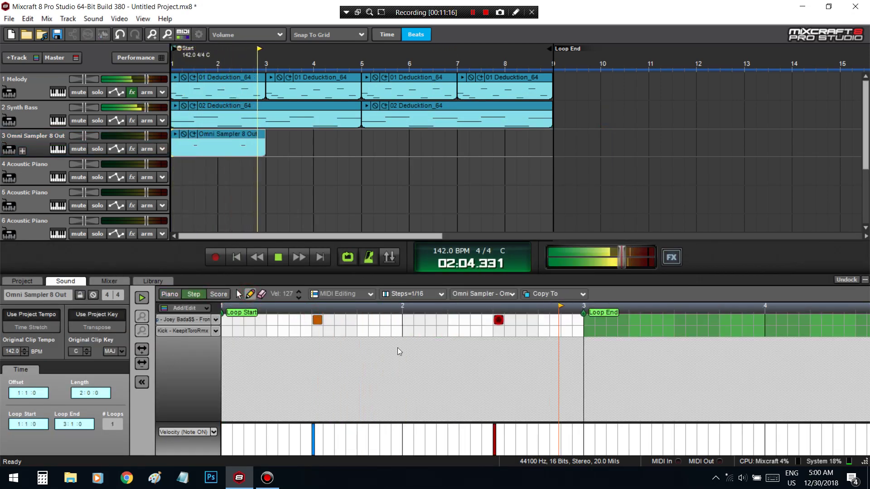
# Step: Draw kick steps on sixteenths 1 and 13 of bar 1 and sixteenths 5, 7 and 13 of bar 2
pyautogui.click(228, 331)
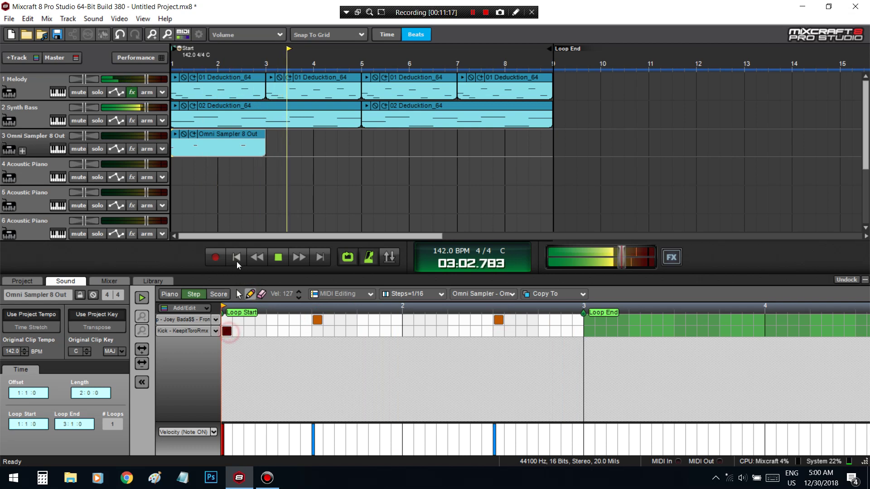
pyautogui.click(363, 331)
pyautogui.click(453, 331)
pyautogui.click(465, 331)
pyautogui.click(476, 331)
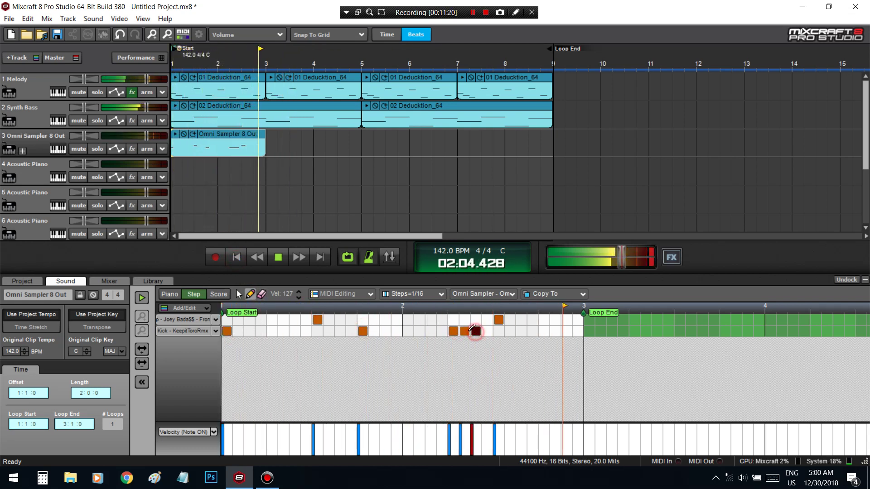
pyautogui.click(465, 331)
pyautogui.click(546, 332)
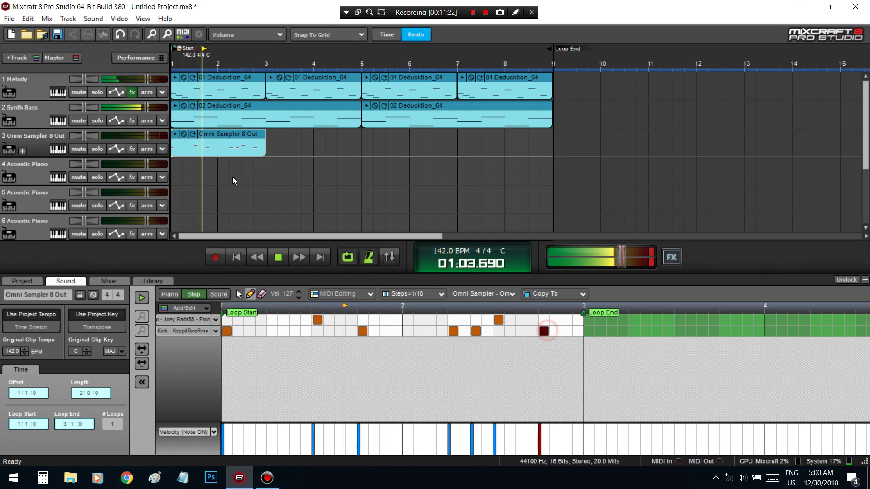
# Step: Copy the two-bar drum clip along track 3 until four clips fill bars 1 to 8
pyautogui.moveTo(226, 134); pyautogui.dragTo(331, 145)
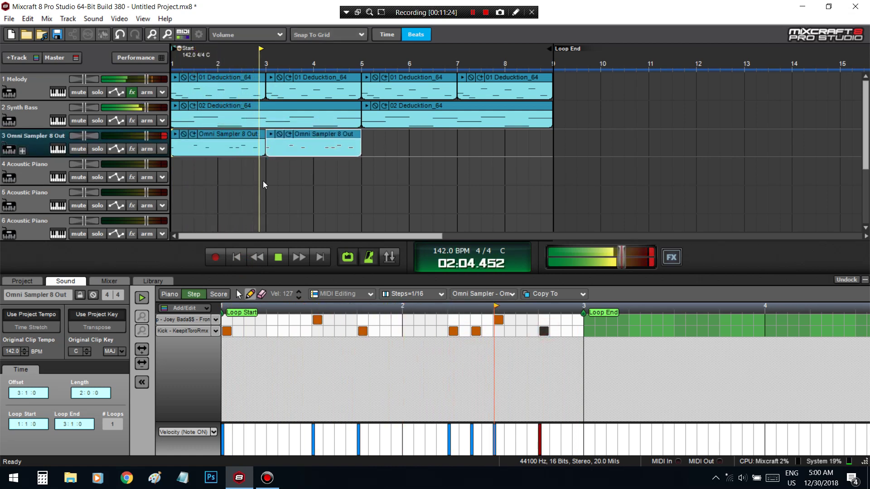
pyautogui.moveTo(433, 150); pyautogui.dragTo(222, 150)
pyautogui.moveTo(226, 133); pyautogui.dragTo(418, 136)
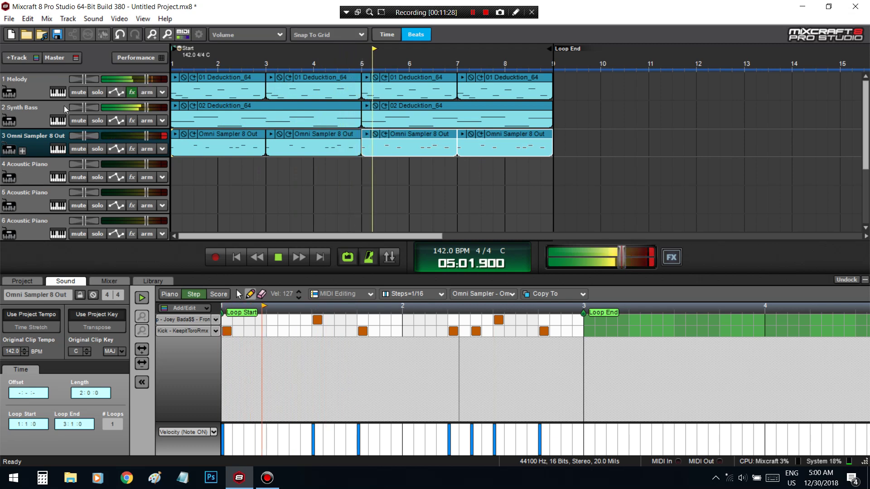
# Step: Try the Clown Lead and Pac Man Pad presets on the Melody track's Deducktion_64, and choose Glory PD
pyautogui.click(57, 92)
pyautogui.click(218, 303)
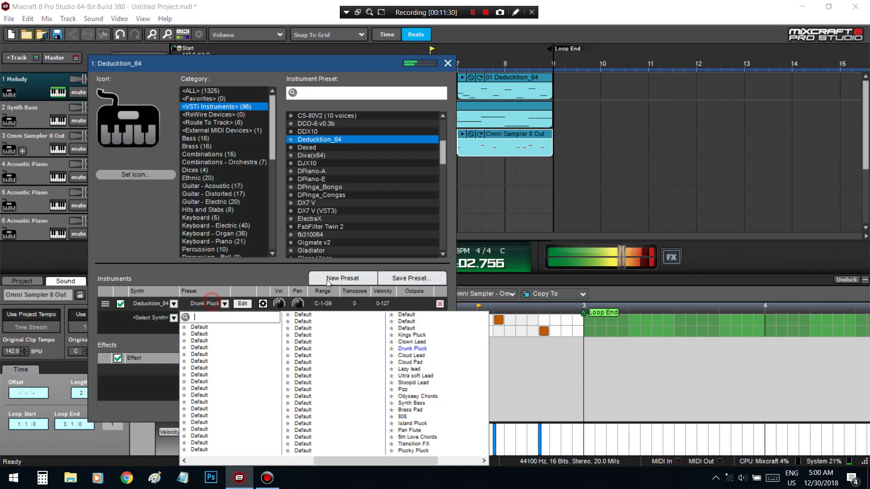
pyautogui.click(412, 342)
pyautogui.click(225, 303)
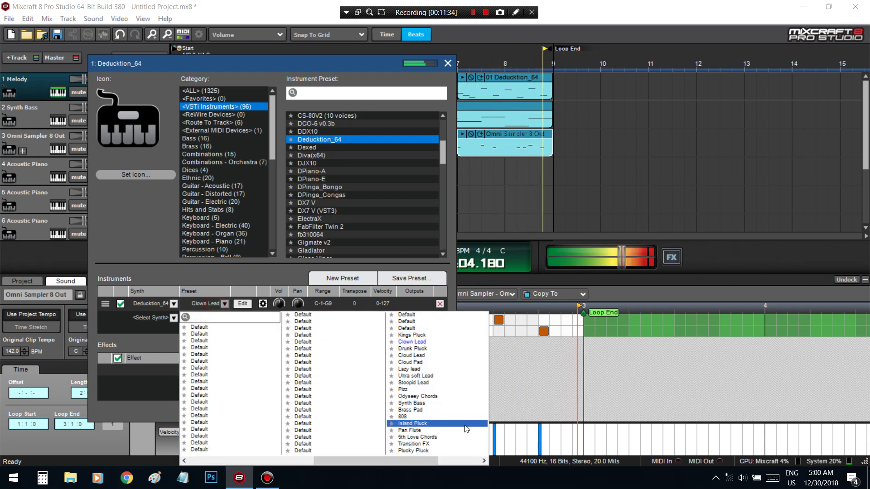
pyautogui.scroll(-1, 433, 406)
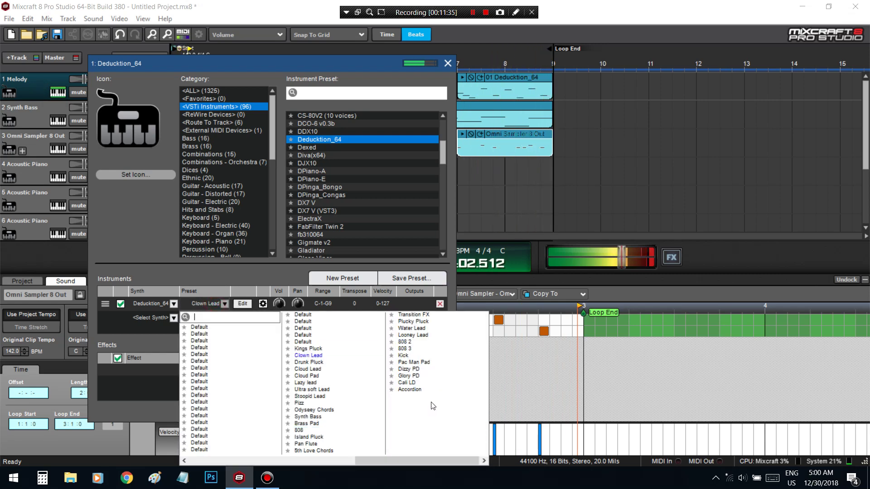
pyautogui.click(433, 362)
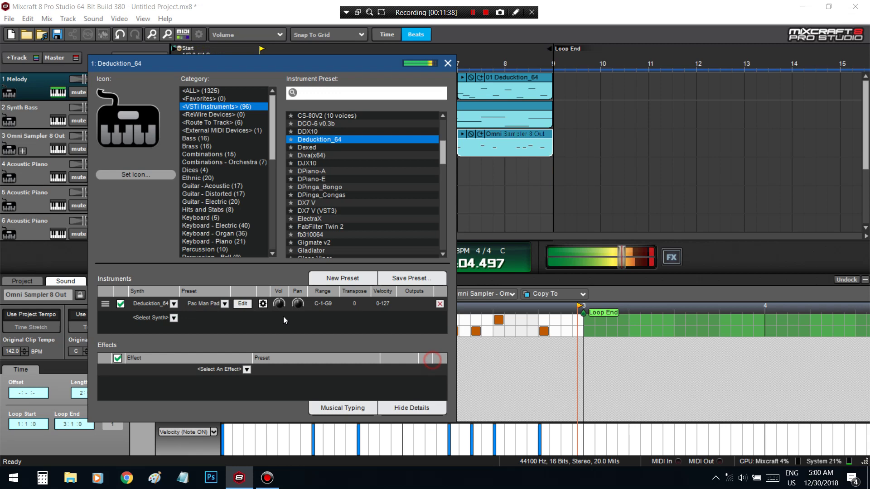
pyautogui.click(202, 303)
pyautogui.click(415, 376)
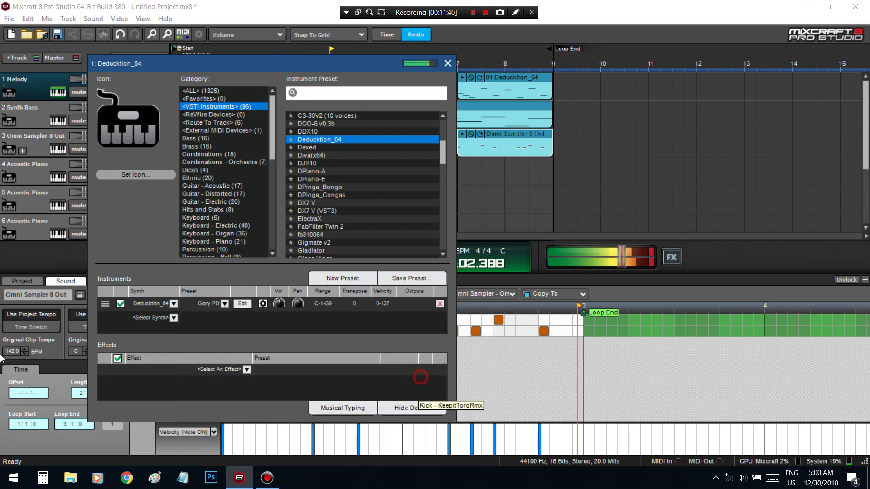
# Step: Close the Melody track's instrument settings and lower that track's volume
pyautogui.click(448, 64)
pyautogui.moveTo(147, 81); pyautogui.dragTo(130, 72)
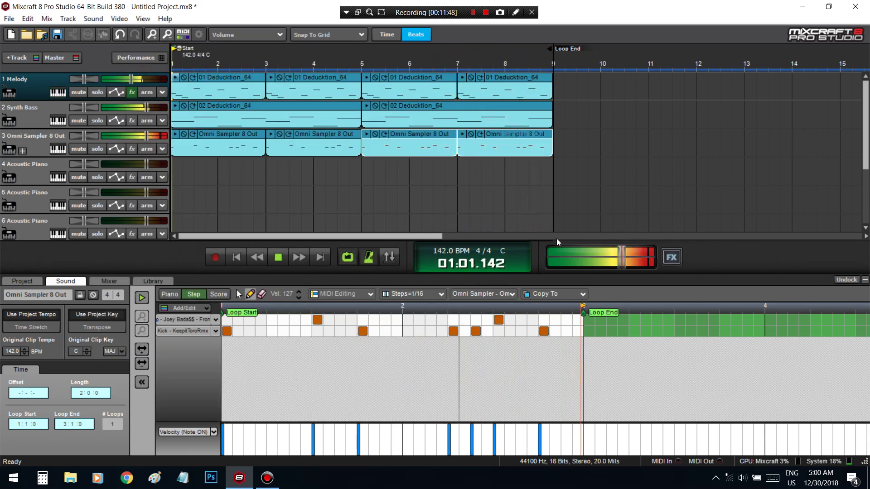
# Step: Add the Limiter6-x64 effect with its Default preset to the master track
pyautogui.click(672, 257)
pyautogui.click(280, 94)
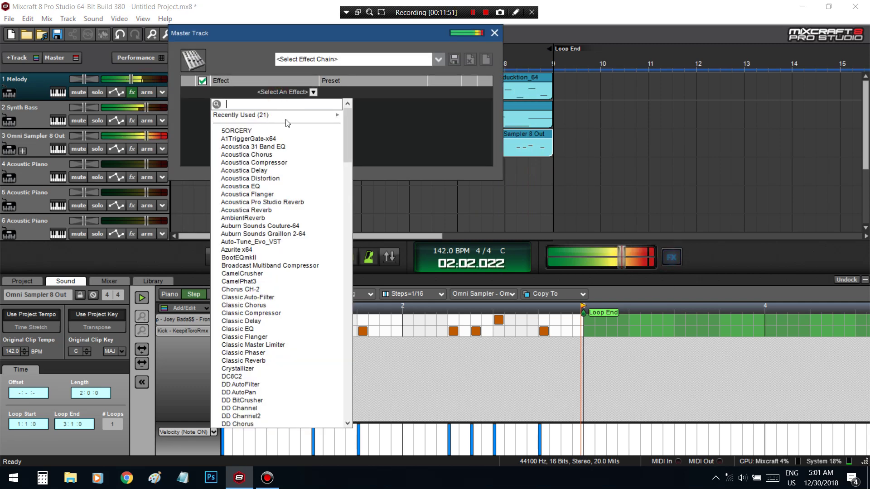
pyautogui.click(288, 115)
pyautogui.click(369, 117)
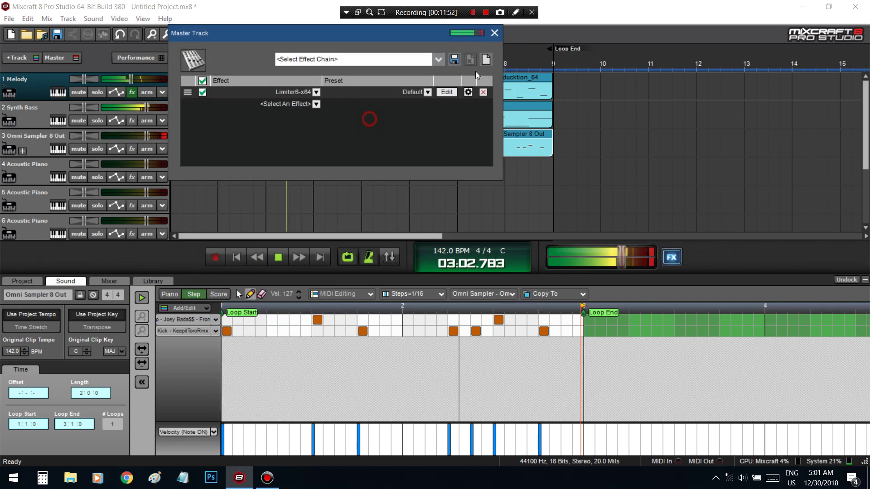
pyautogui.click(494, 32)
# Step: Assign the Omni Sampler 8 Out instrument to track 4
pyautogui.click(865, 283)
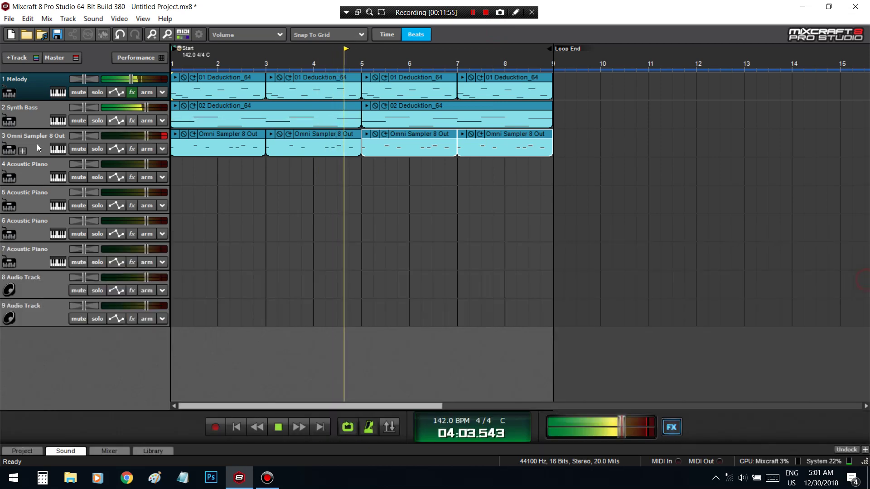
pyautogui.click(58, 177)
pyautogui.write('omni')
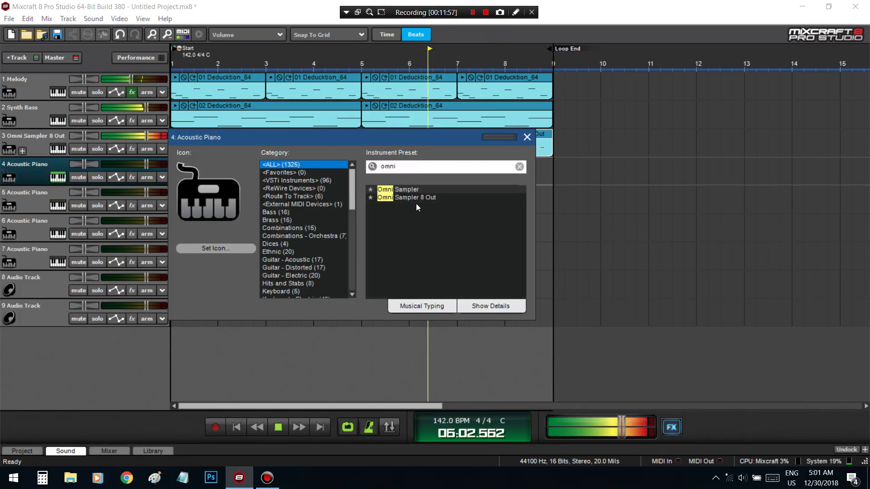
pyautogui.click(413, 198)
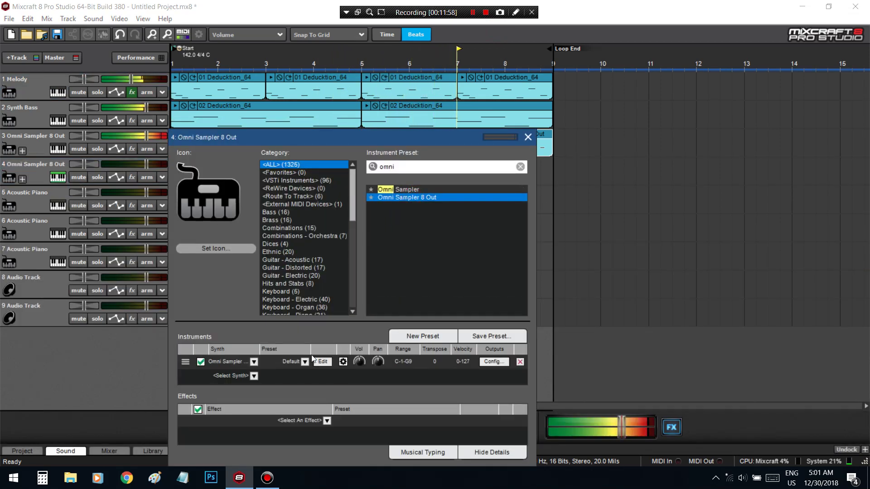
# Step: Open the sound browser from track 4's Omni Sampler and go to the Hats folder of the Cookin Soul kit
pyautogui.click(300, 365)
pyautogui.click(319, 362)
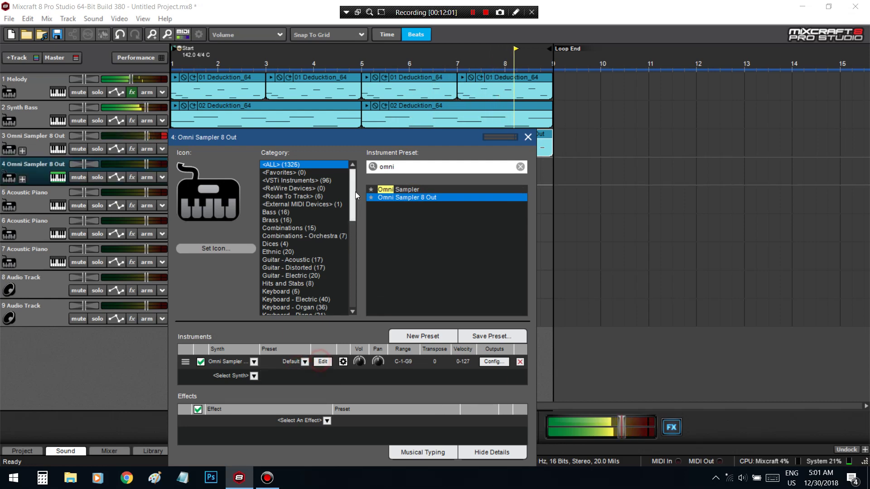
pyautogui.click(329, 362)
pyautogui.doubleClick(303, 199)
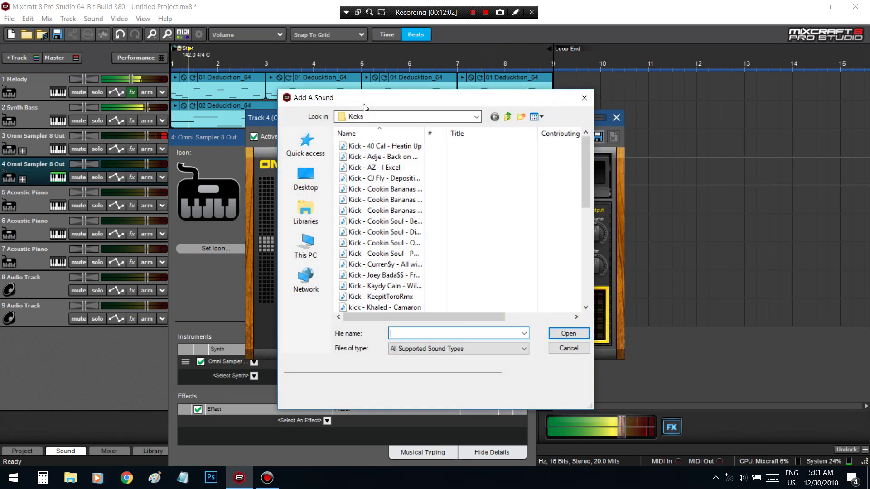
pyautogui.click(368, 117)
pyautogui.click(390, 223)
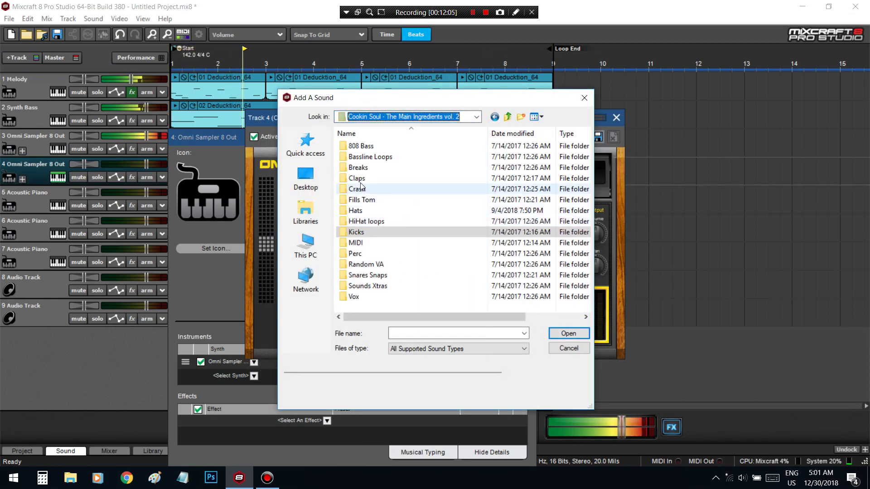
pyautogui.doubleClick(358, 211)
# Step: Audition several hi-hat samples in the Hats folder and load the HiHat - 40 Cal sound into the sampler
pyautogui.click(370, 211)
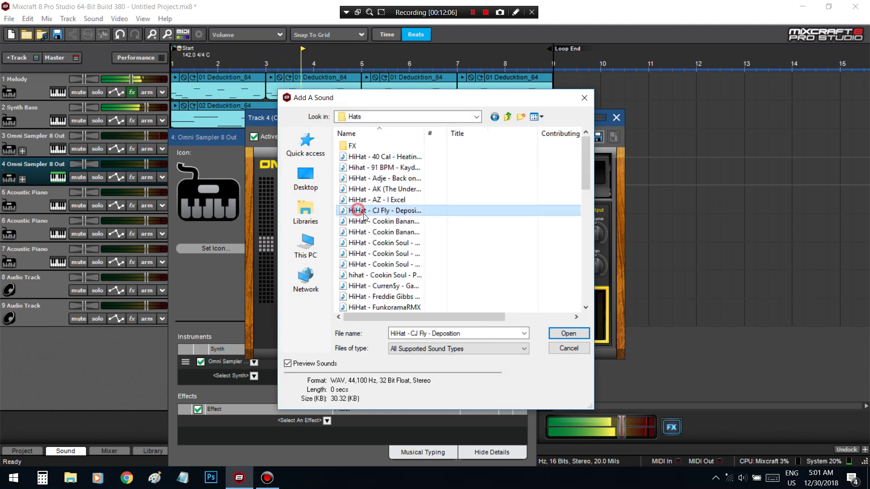
pyautogui.click(401, 221)
pyautogui.click(394, 199)
pyautogui.click(386, 189)
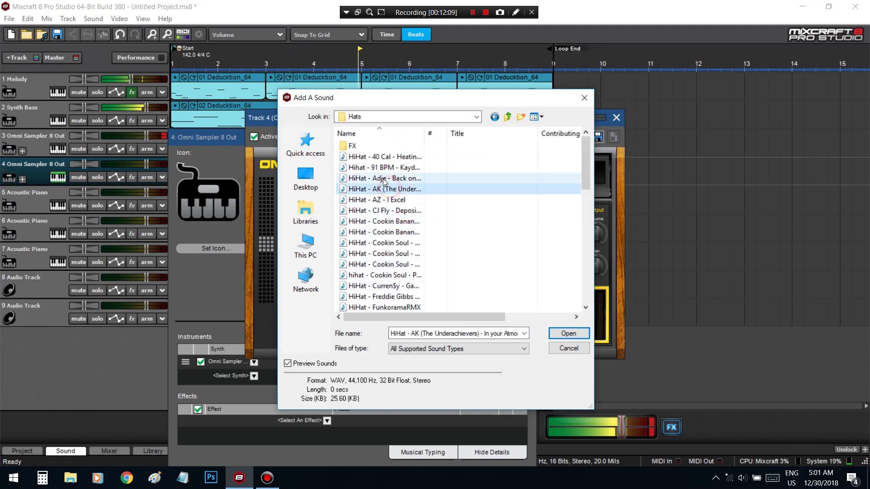
pyautogui.click(380, 177)
pyautogui.click(380, 168)
pyautogui.click(379, 156)
pyautogui.click(379, 168)
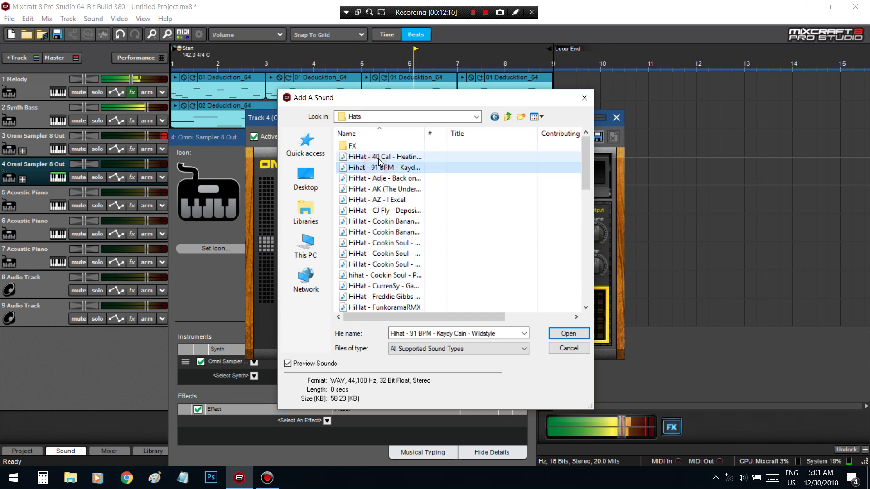
pyautogui.click(379, 156)
pyautogui.click(559, 338)
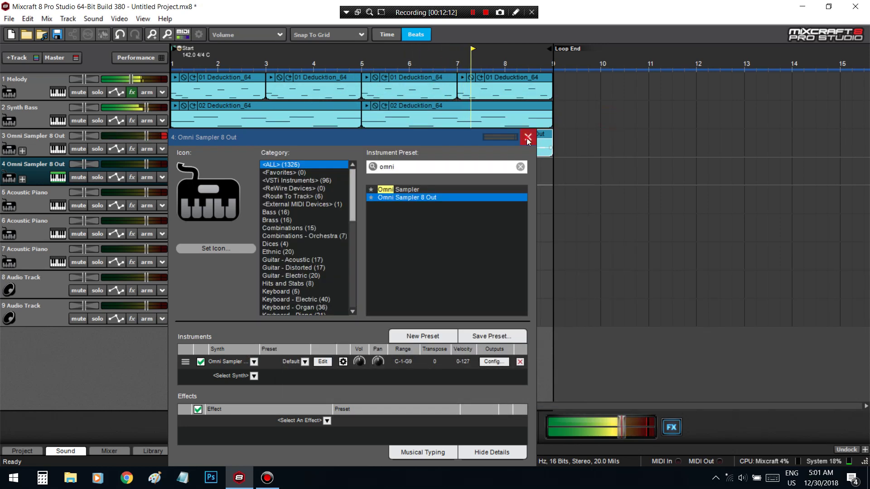
# Step: Create a one-bar clip at bar 1 on track 4, fill all 16 sixteenths with hi-hat steps, and play the song
pyautogui.click(527, 135)
pyautogui.doubleClick(174, 176)
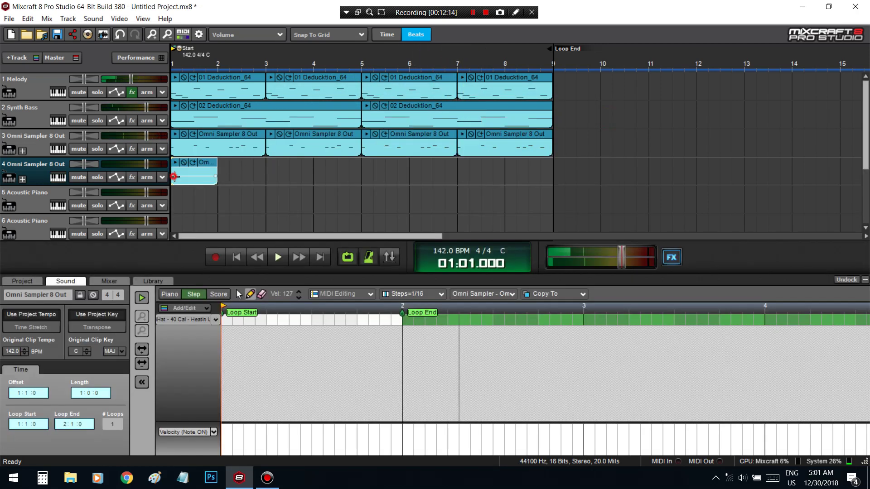
pyautogui.rightClick(230, 338)
pyautogui.click(256, 344)
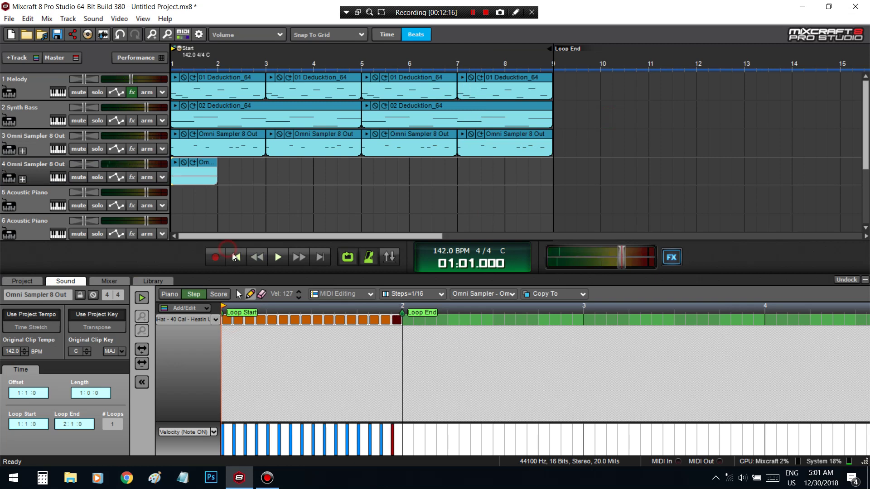
pyautogui.press('space')
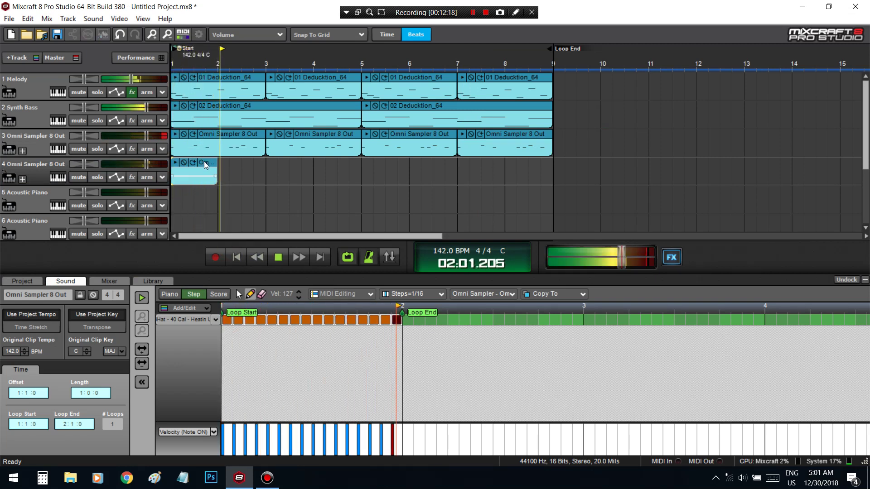
# Step: Move the one-bar hi-hat clip on track 4 to the second half and duplicate it across bars 5 to 8
pyautogui.moveTo(205, 165); pyautogui.dragTo(447, 168)
pyautogui.moveTo(497, 173)
pyautogui.mouseDown()
pyautogui.moveTo(351, 167)
pyautogui.moveTo(500, 170)
pyautogui.mouseUp()
# Step: Create a new clip at bar 1 on track 4 and draw eight hi-hat steps on every other sixteenth
pyautogui.doubleClick(177, 171)
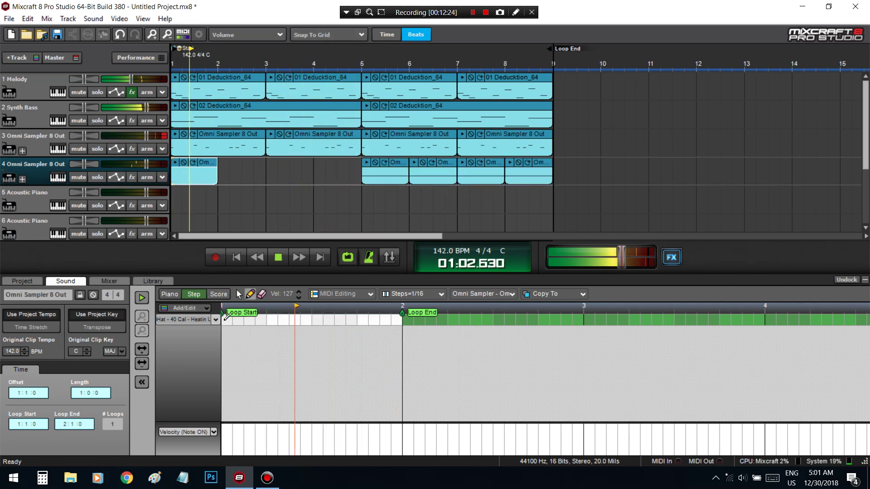
pyautogui.click(227, 320)
pyautogui.click(249, 320)
pyautogui.click(272, 320)
pyautogui.click(295, 320)
pyautogui.click(317, 320)
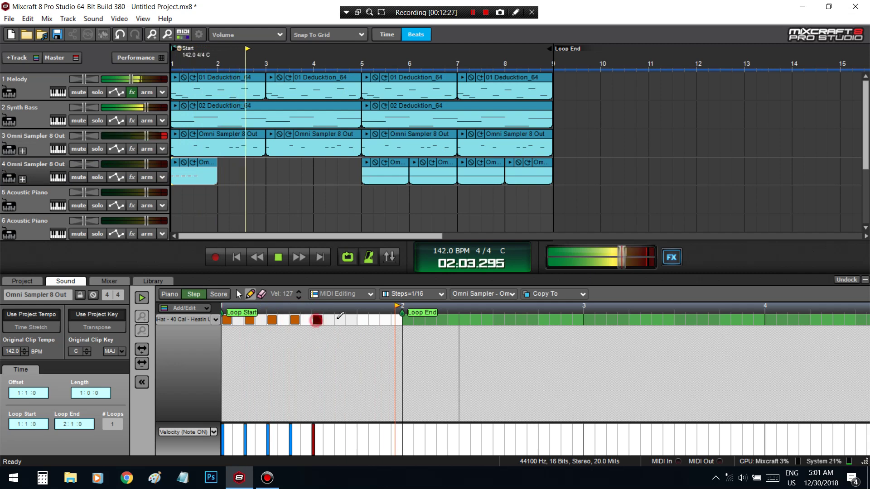
pyautogui.click(340, 320)
pyautogui.click(362, 320)
pyautogui.click(385, 320)
# Step: Copy the eighth-note hi-hat clip along track 4 to fill bars 2 to 4
pyautogui.moveTo(208, 163); pyautogui.dragTo(262, 168)
pyautogui.moveTo(277, 173); pyautogui.dragTo(300, 166)
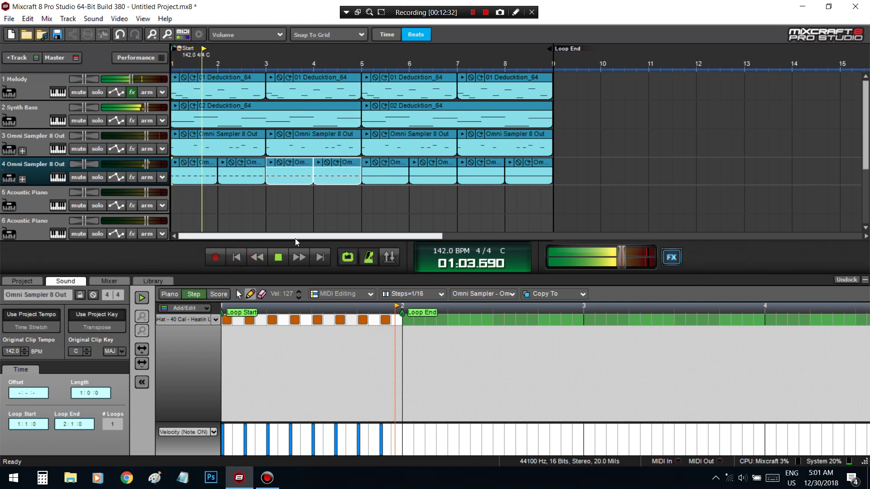
# Step: Add the Limiter6-x64 effect with its Default preset to track 3's kick and snare sampler
pyautogui.click(132, 149)
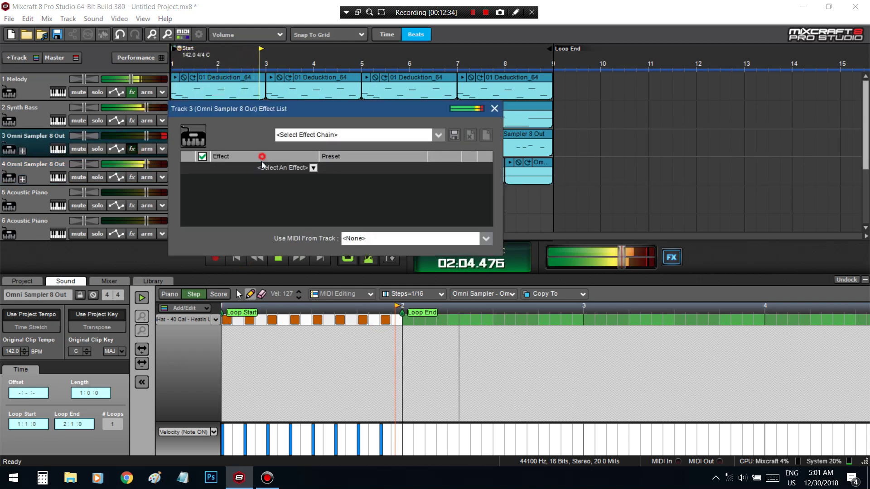
pyautogui.click(262, 166)
pyautogui.moveTo(290, 189)
pyautogui.click(390, 192)
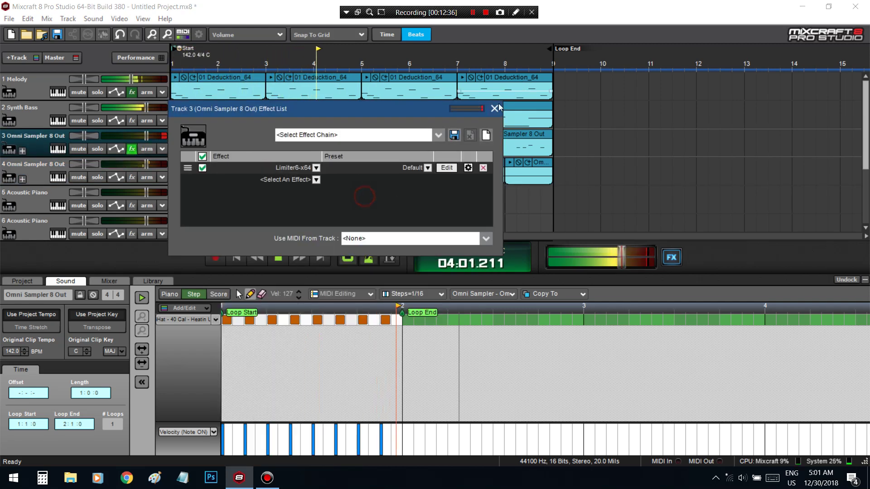
pyautogui.click(494, 109)
# Step: Collapse the clip editor, lower the volume of the hi-hat track 4, and stop playback after listening to the loop
pyautogui.click(865, 280)
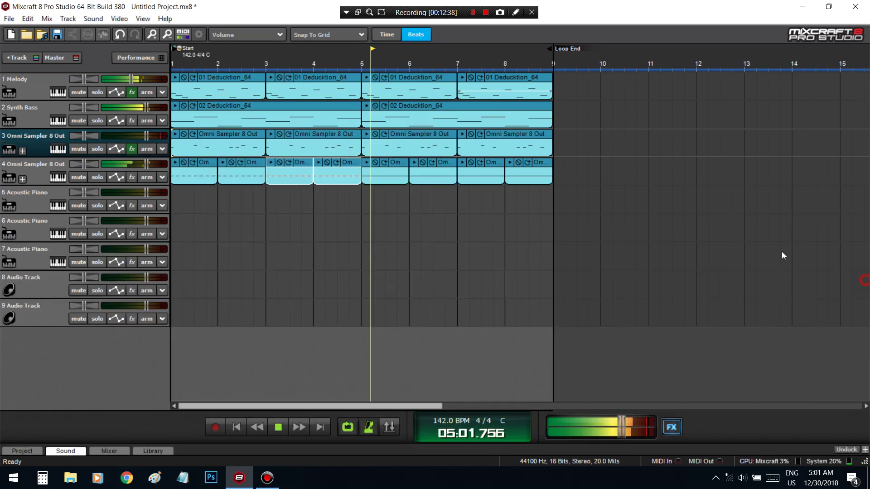
pyautogui.moveTo(147, 164); pyautogui.dragTo(127, 160)
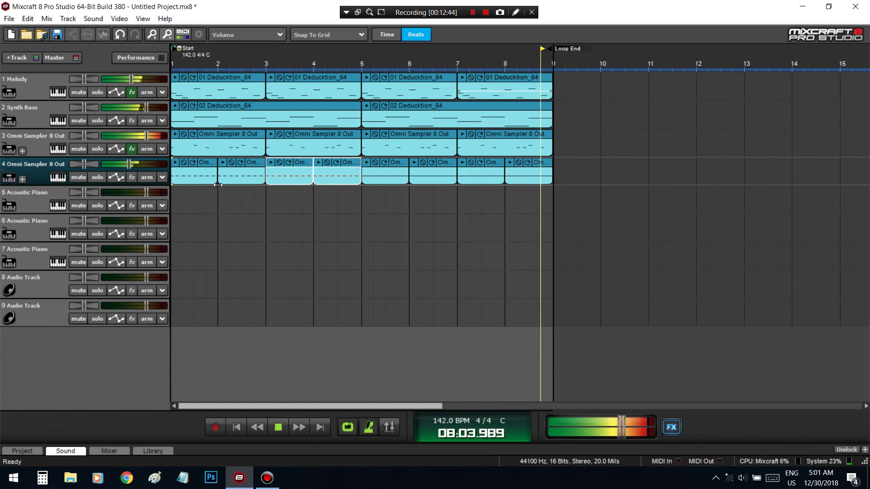
pyautogui.press('space')
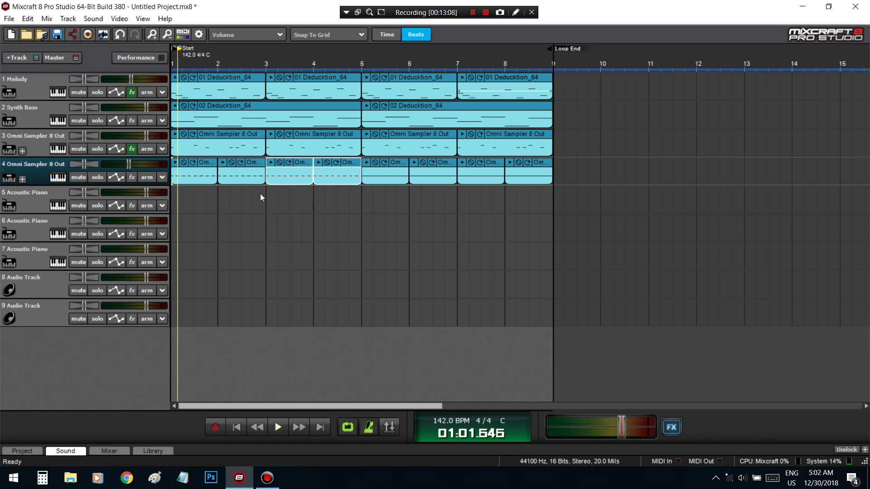
# Step: Open the Deducktion_64 synth editor for the Melody track
pyautogui.click(58, 92)
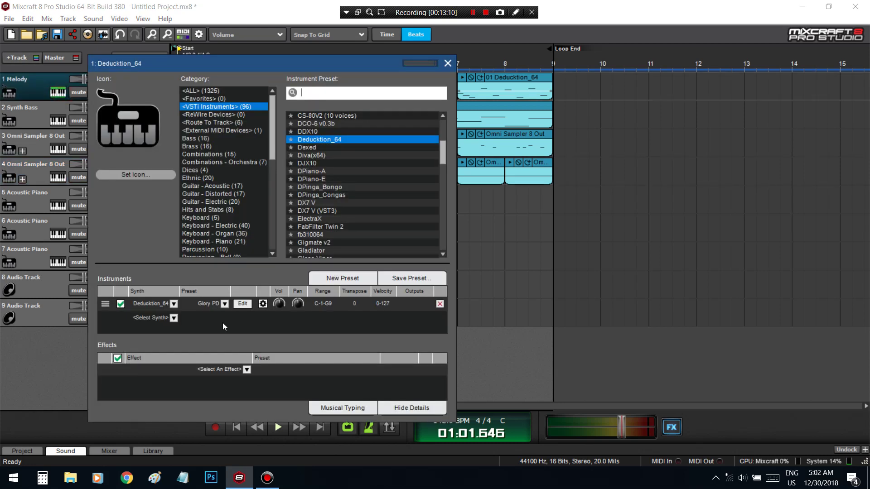
pyautogui.click(242, 304)
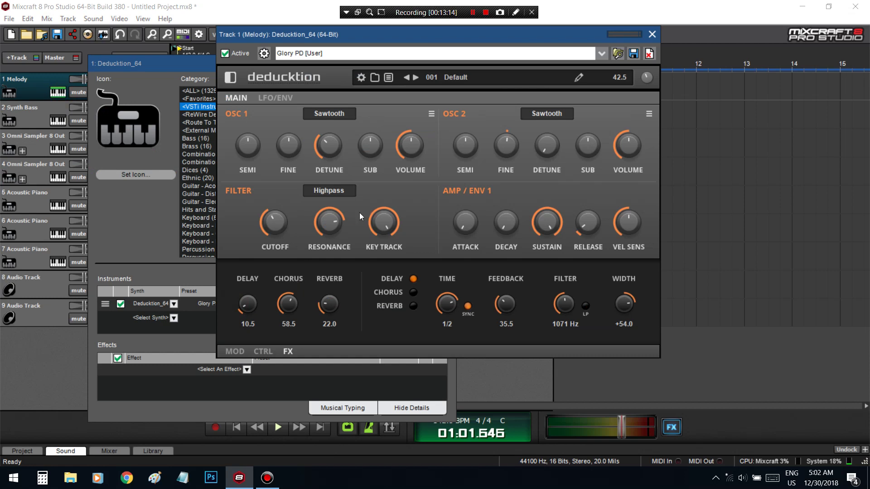